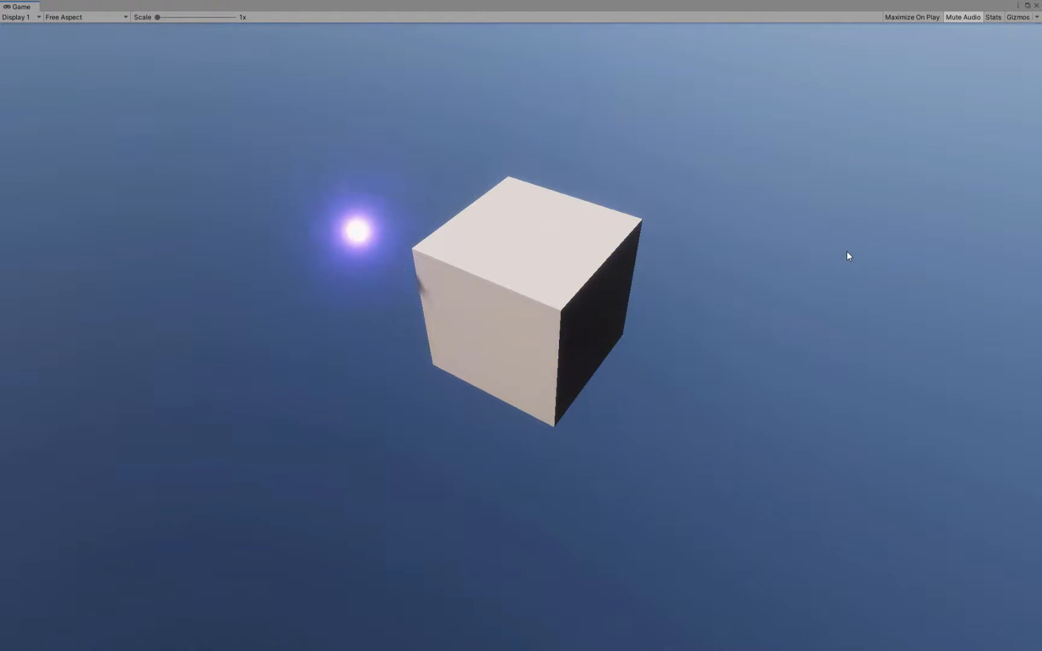
Leave the maximized game view, stop play mode and clear the selection in the Cube Prefabe prefab.
click(1038, 5)
middle_drag(431, 241, 506, 247)
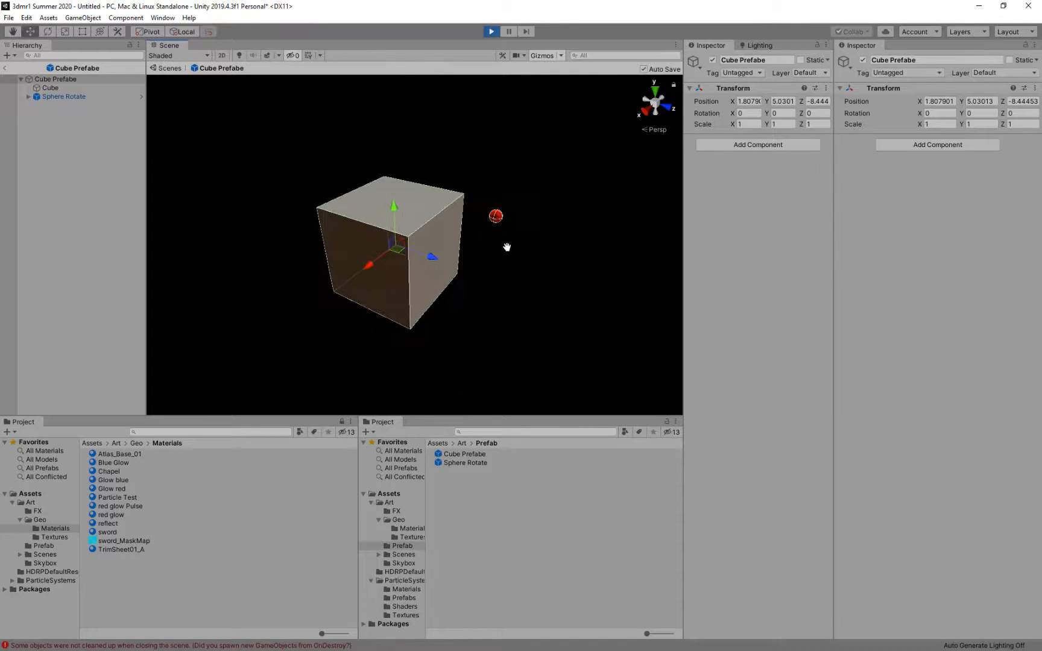
key(ctrl+p)
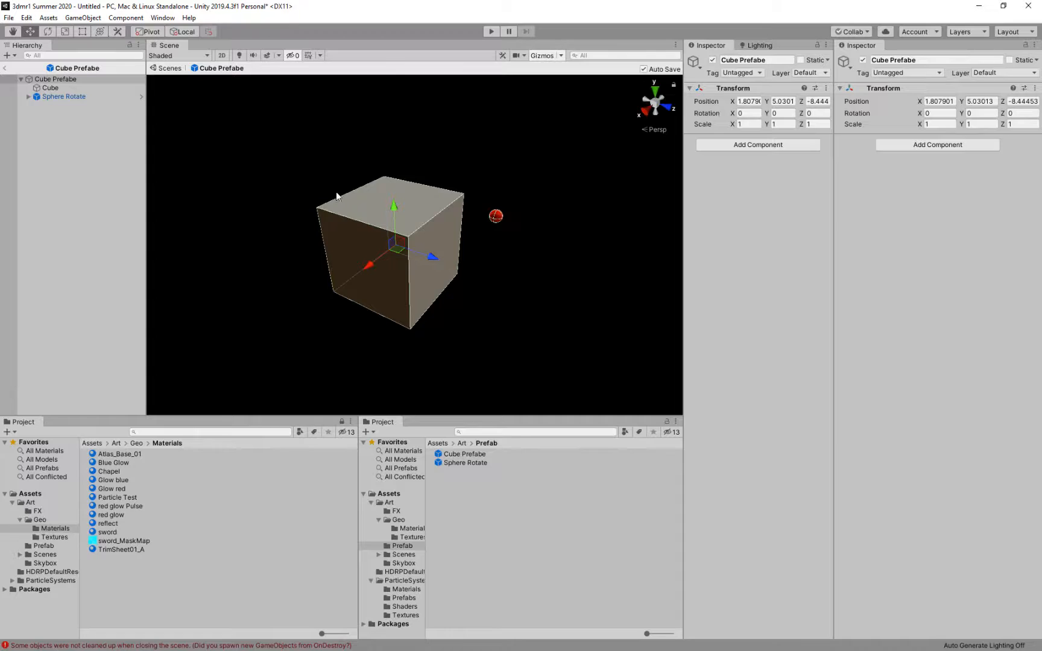
scroll(337, 192, down, 5)
click(67, 155)
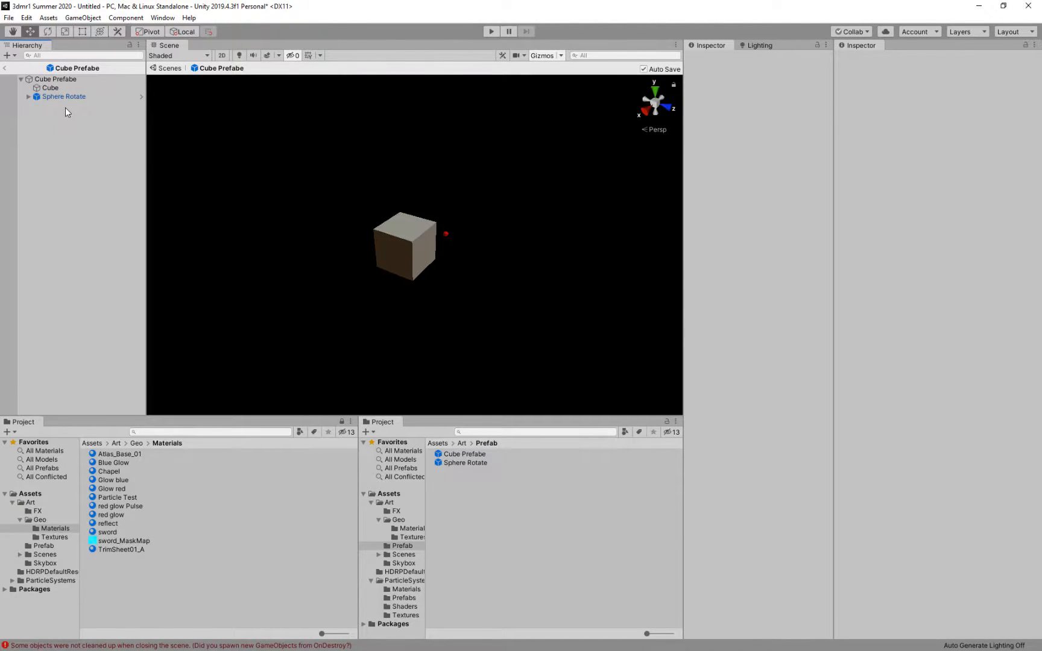
Undo the recent series of edits to the Reflection Probe.
key(ctrl+z)
key(ctrl+z)
key(ctrl+z)
key(ctrl+z)
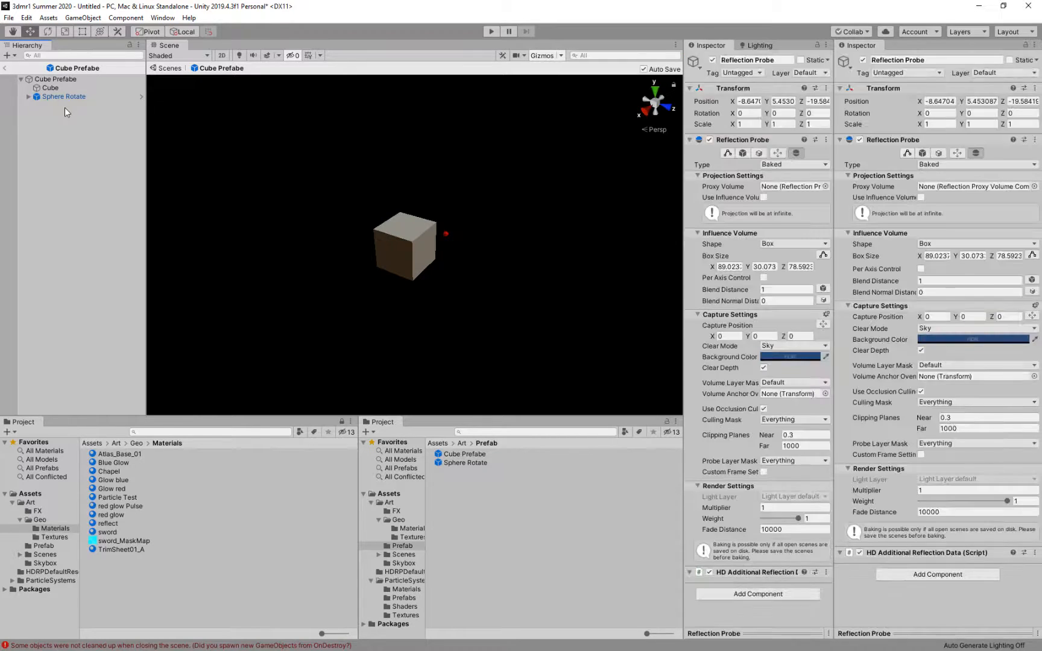
key(ctrl+z)
key(ctrl+z)
key(ctrl+z)
key(ctrl+z)
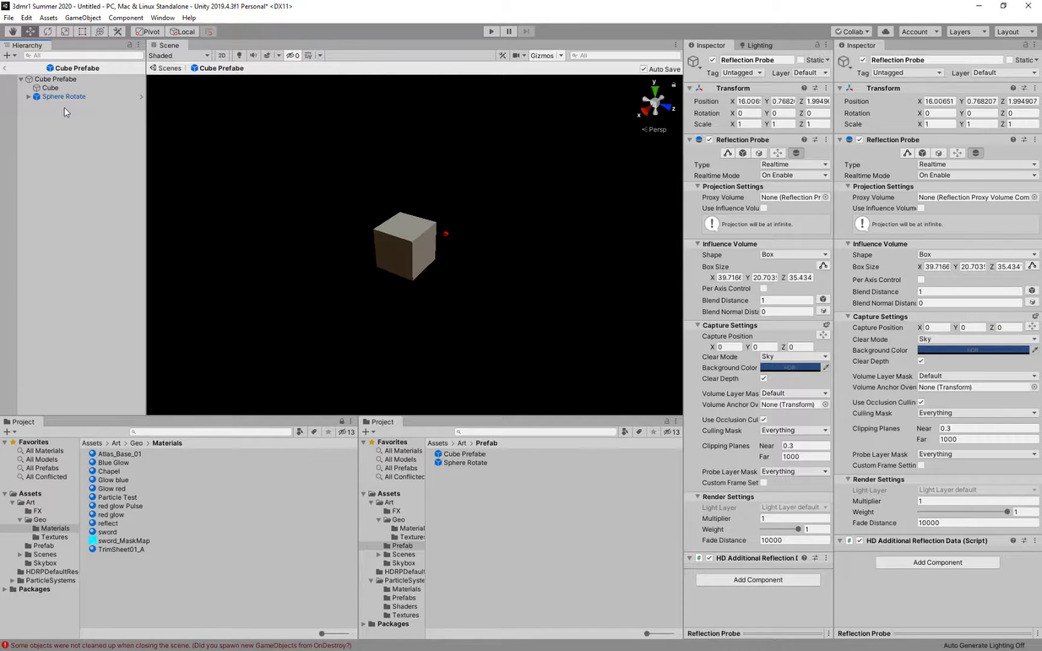
Add a 3D plane inside the Cube Prefabe prefab.
click(128, 132)
right_click(58, 148)
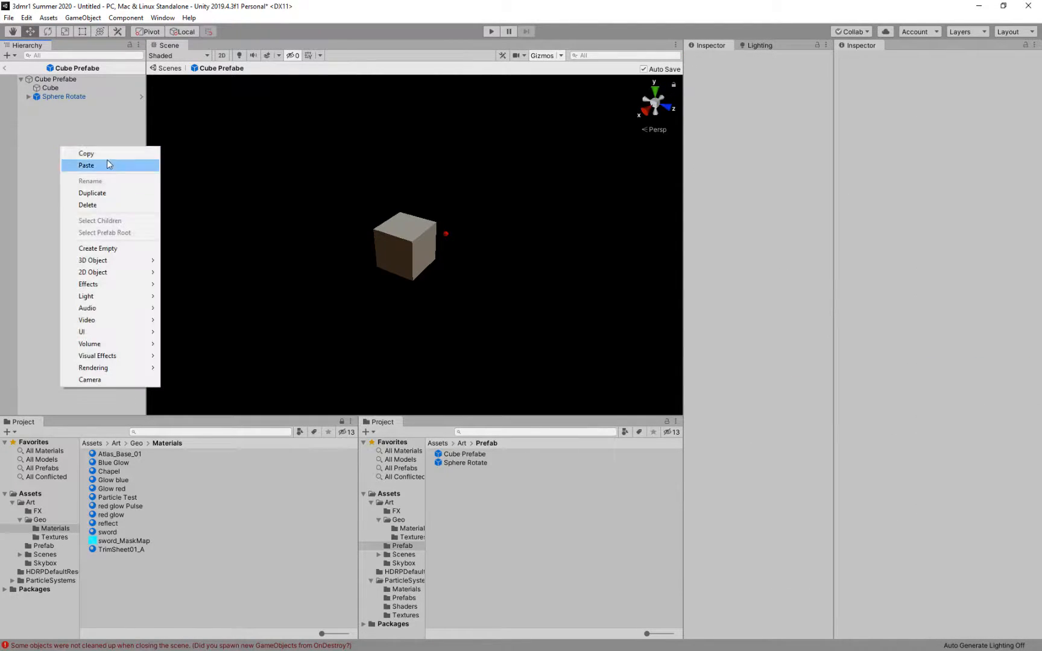
mouse_move(105, 261)
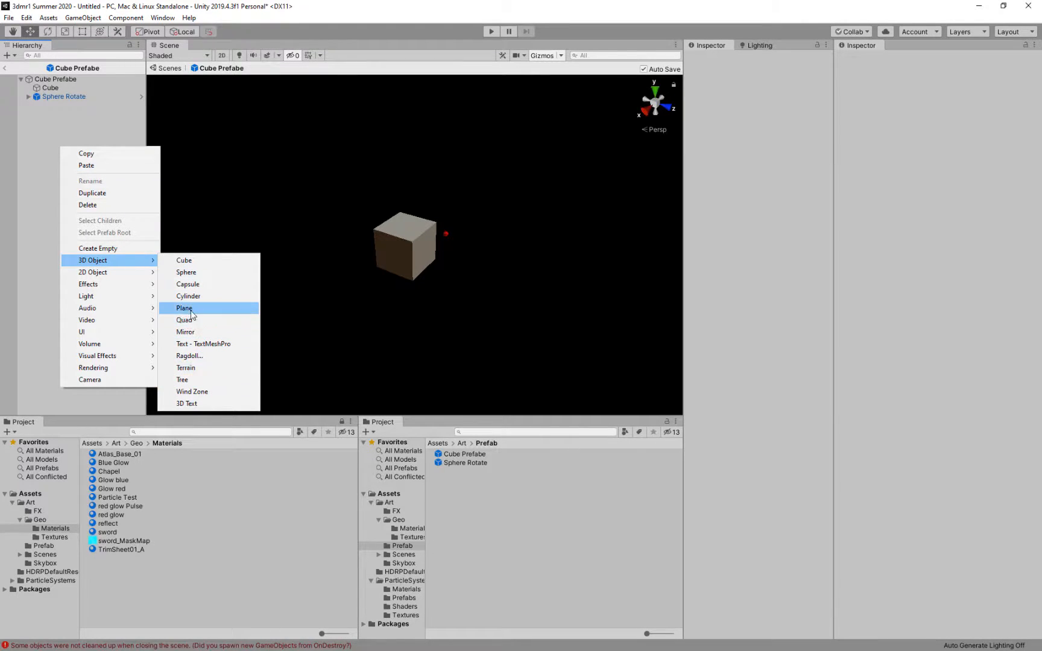
click(190, 308)
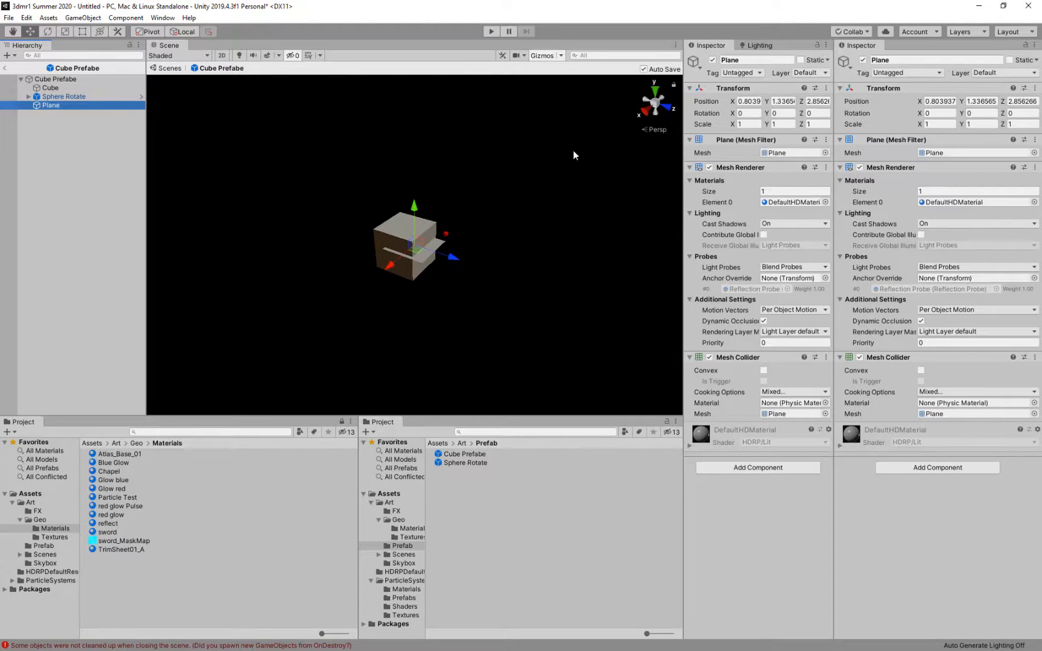
Set the prefab plane's position to 0, 0, 0.
click(748, 101)
text(0)
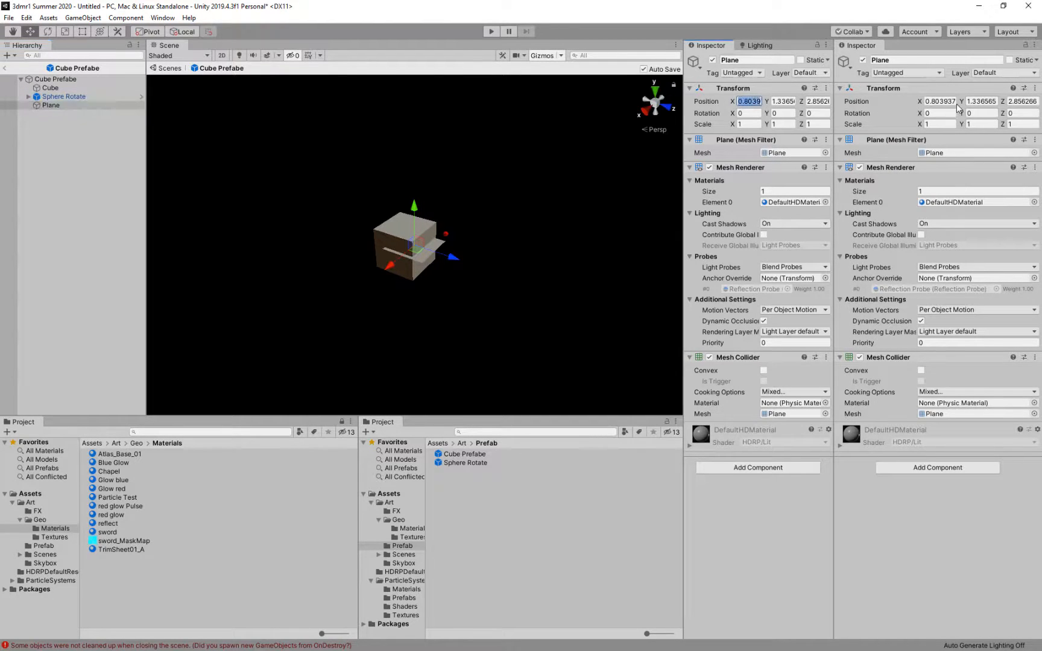
key(Tab)
text(0)
key(Tab)
text(0)
key(Tab)
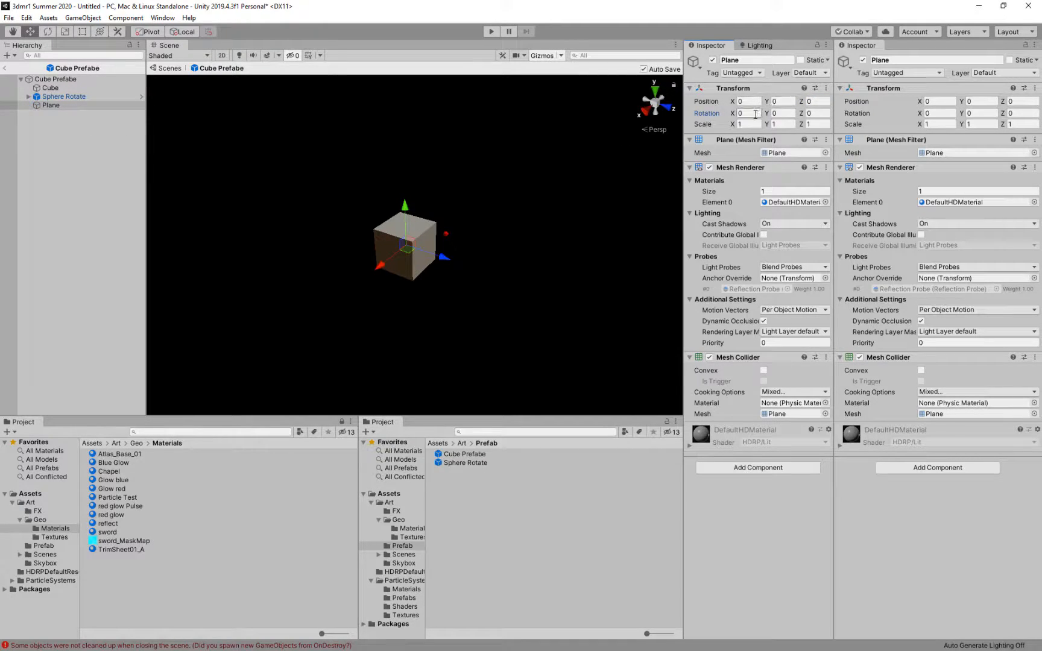
Scale the prefab plane to 100 on the X, Y and Z axes.
drag(751, 125, 713, 127)
text(100)
key(Tab)
text(100)
key(Tab)
text(100)
key(Return)
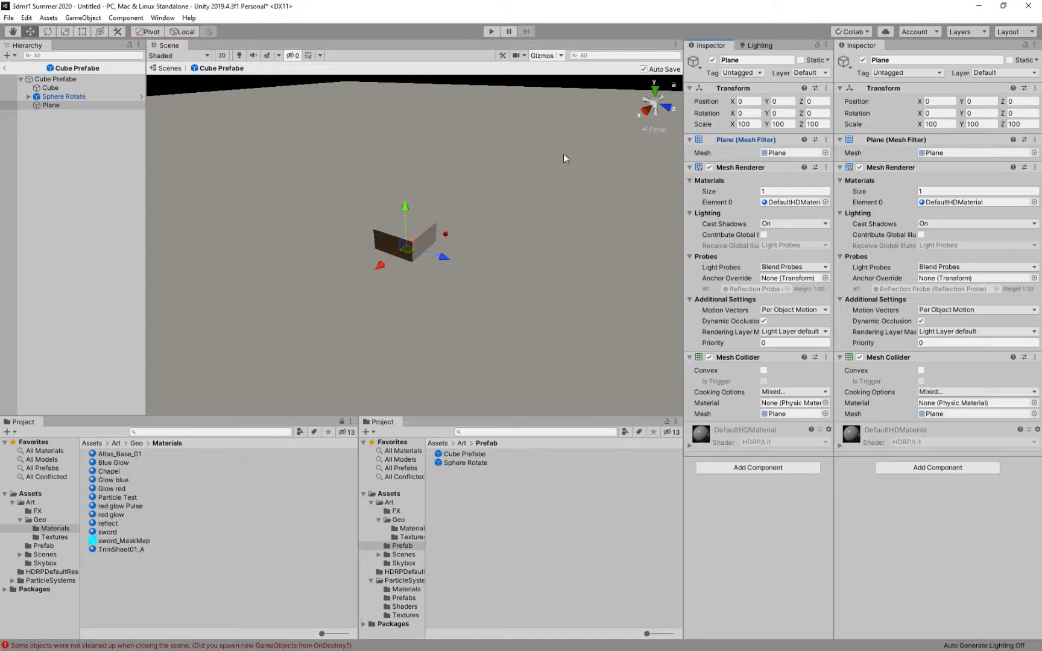
Lower the prefab plane beneath the cube by setting its Y position to -5.
drag(405, 208, 410, 236)
click(780, 102)
text(5)
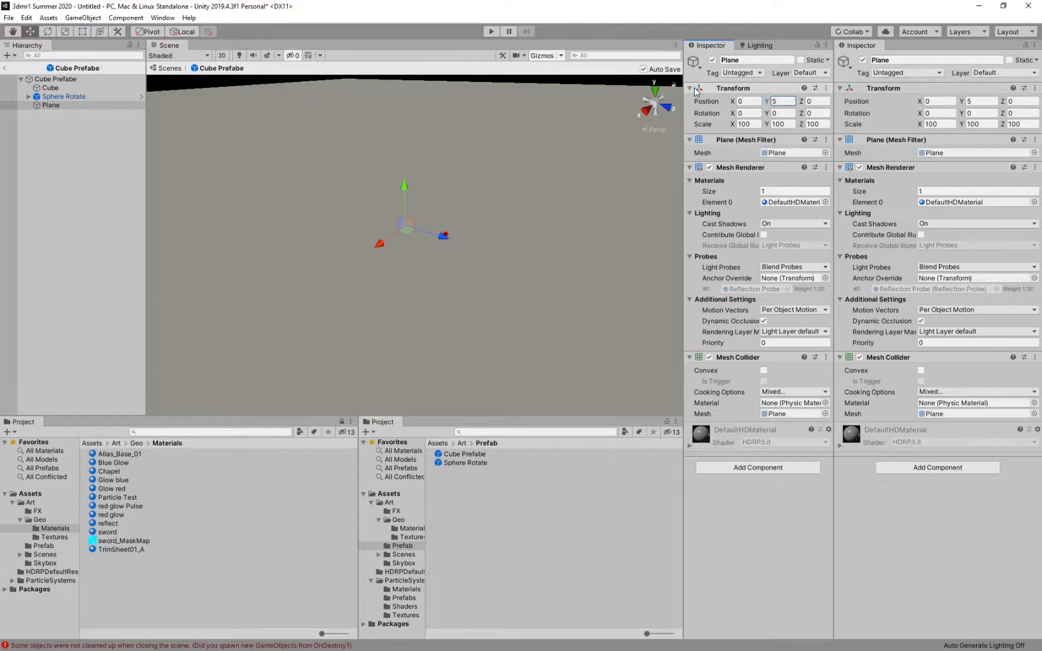
key(BackSpace)
text(-5)
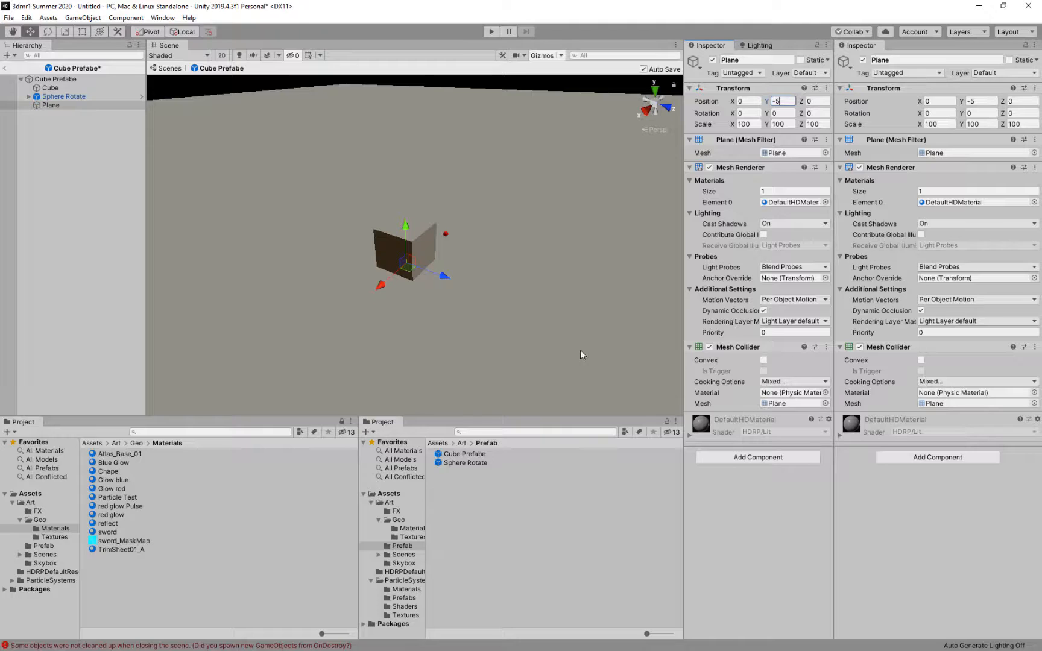
alt+right_drag(540, 224, 633, 249)
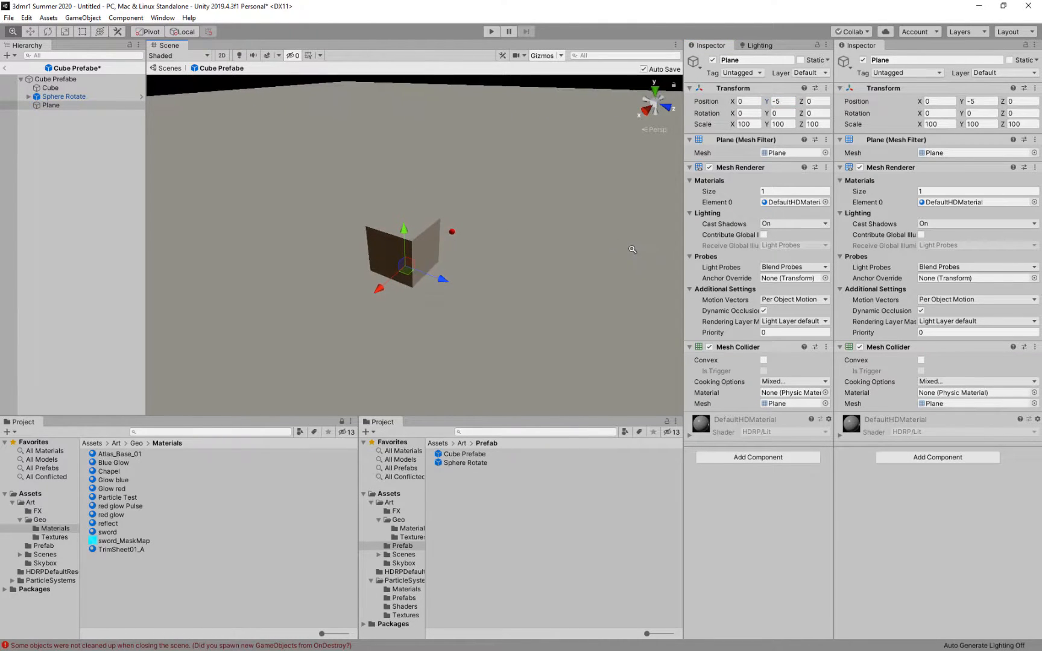
click(64, 97)
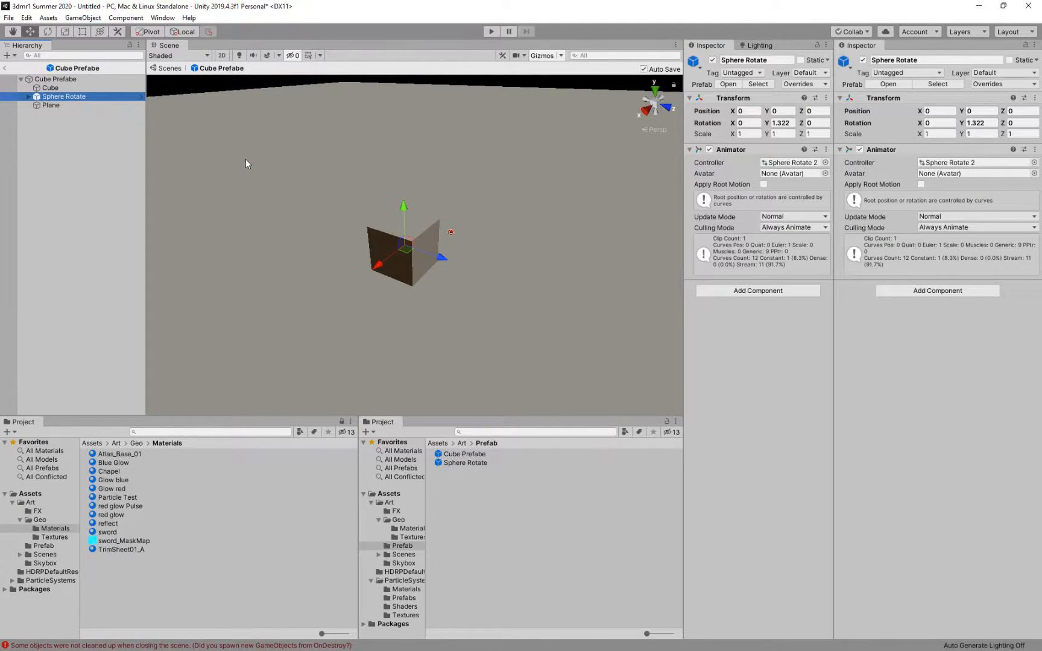
click(68, 79)
click(100, 136)
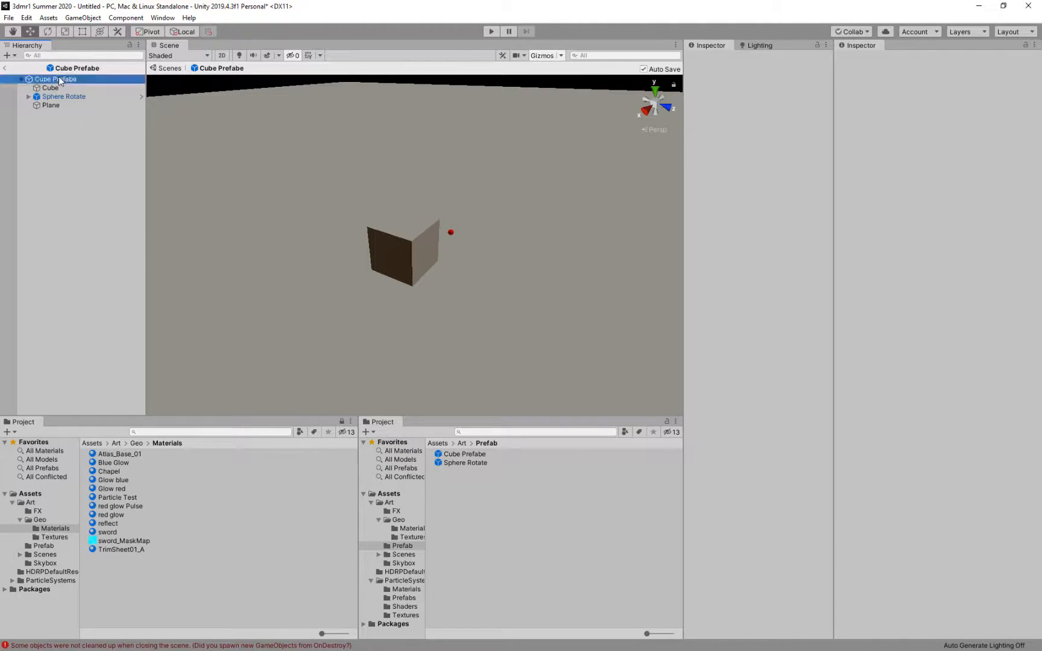
click(59, 76)
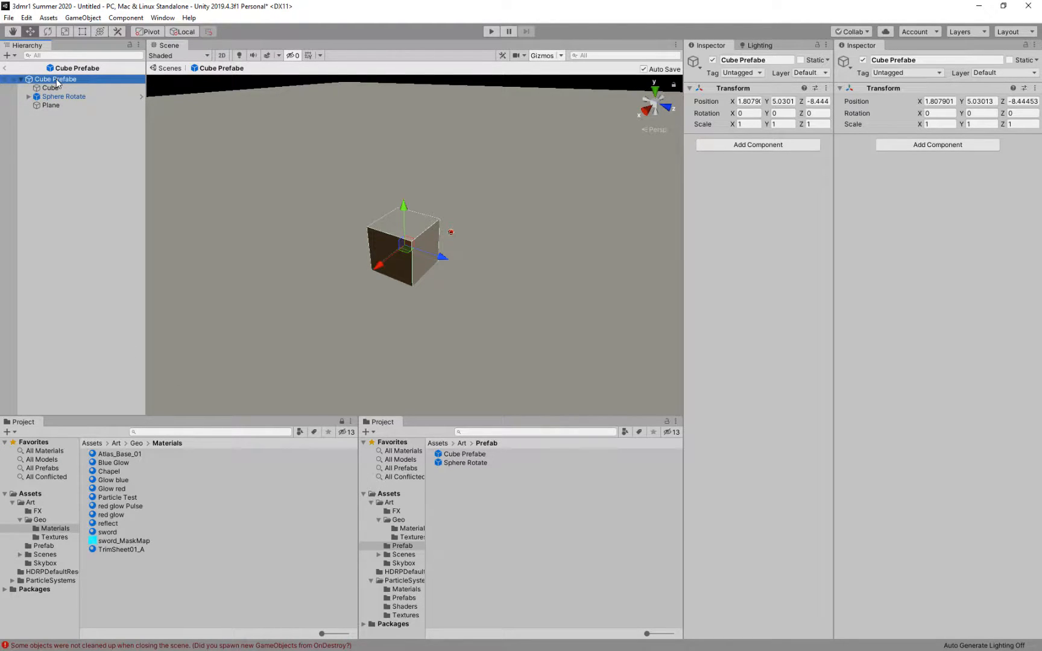
click(20, 79)
right_click(51, 77)
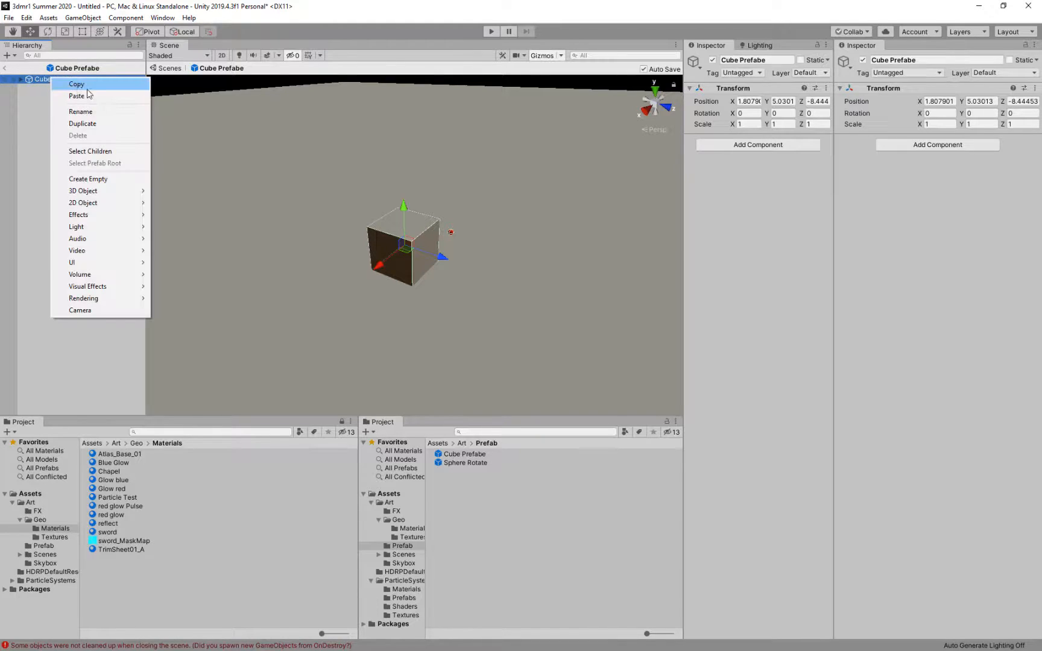
click(22, 156)
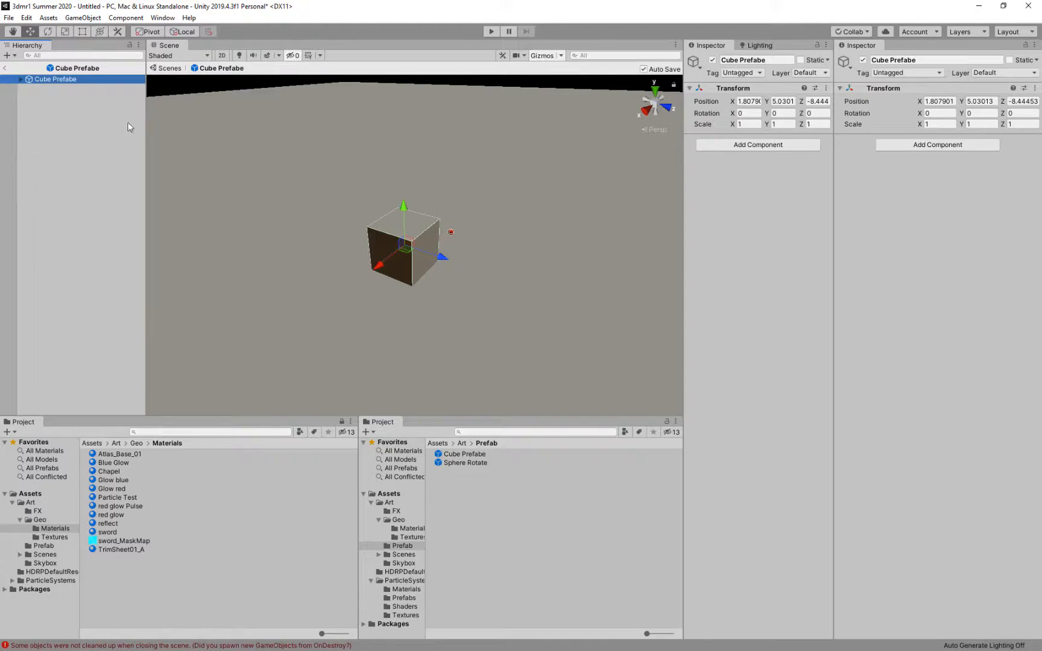
Exit prefab editing back to the scene and delete the Cube Prefabe instance from it.
click(5, 68)
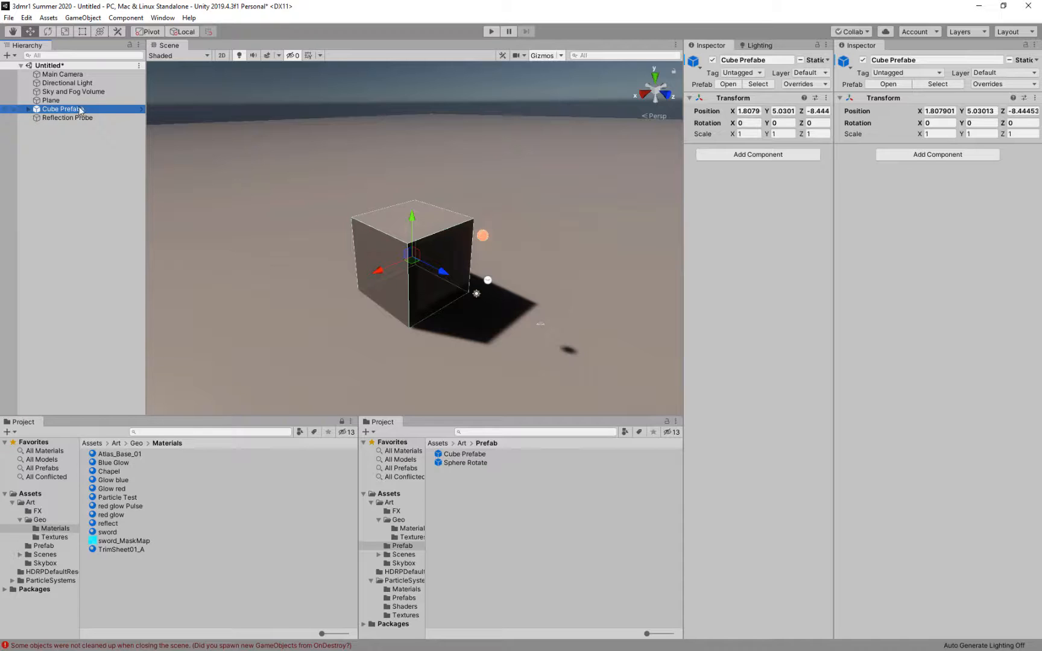
click(81, 111)
click(92, 145)
click(91, 112)
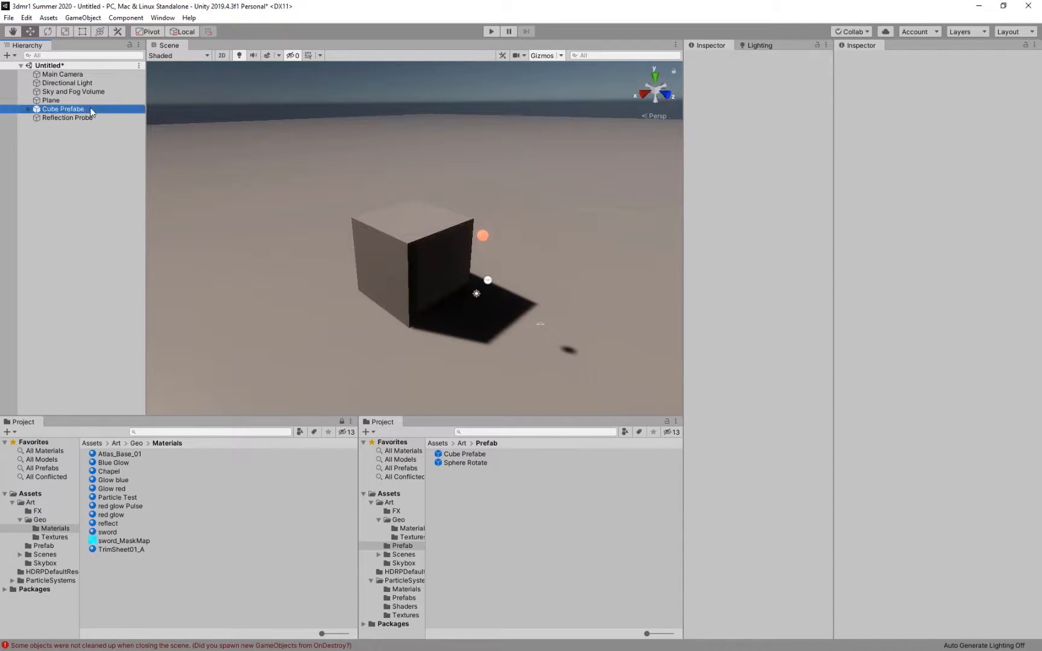
key(Delete)
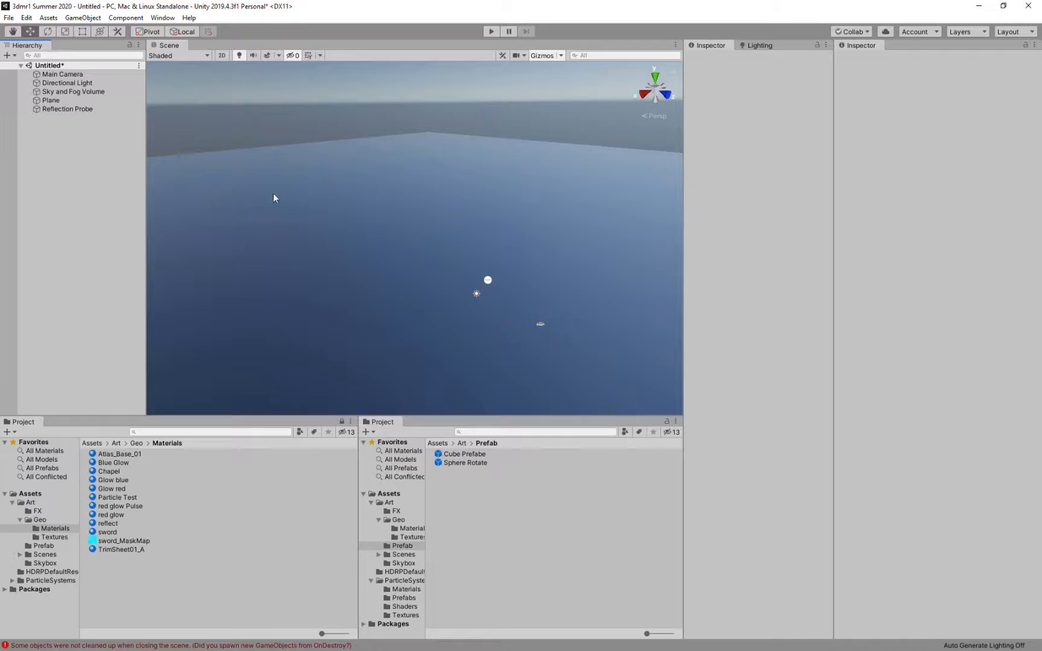
Enlarge the scene's ground plane to a scale of 100 on the X, Y and Z axes.
middle_drag(437, 236, 450, 187)
click(450, 187)
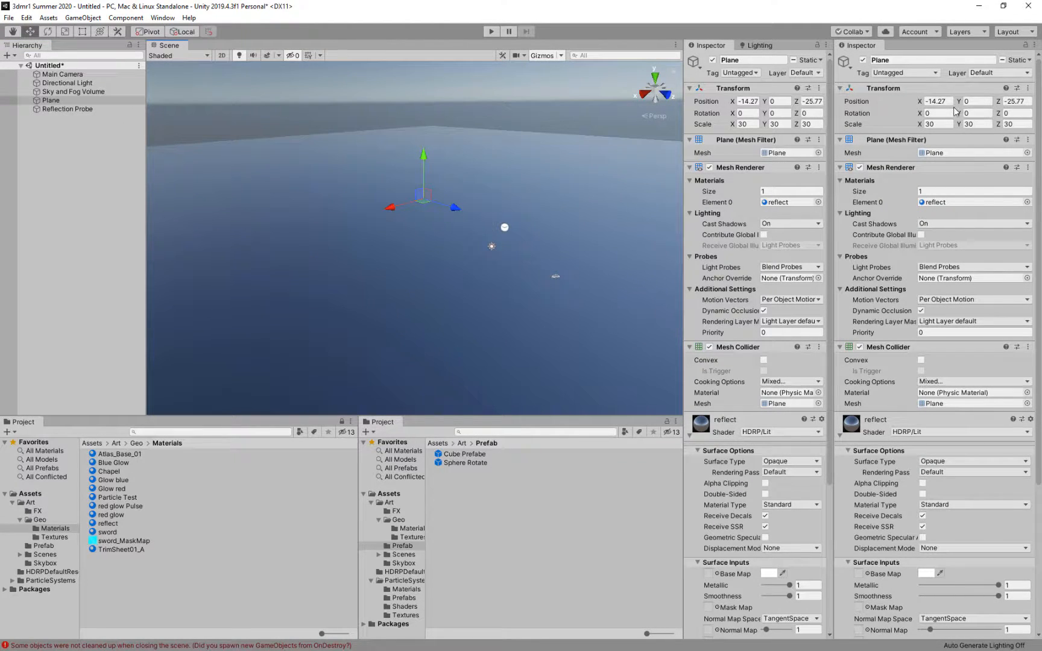
click(940, 124)
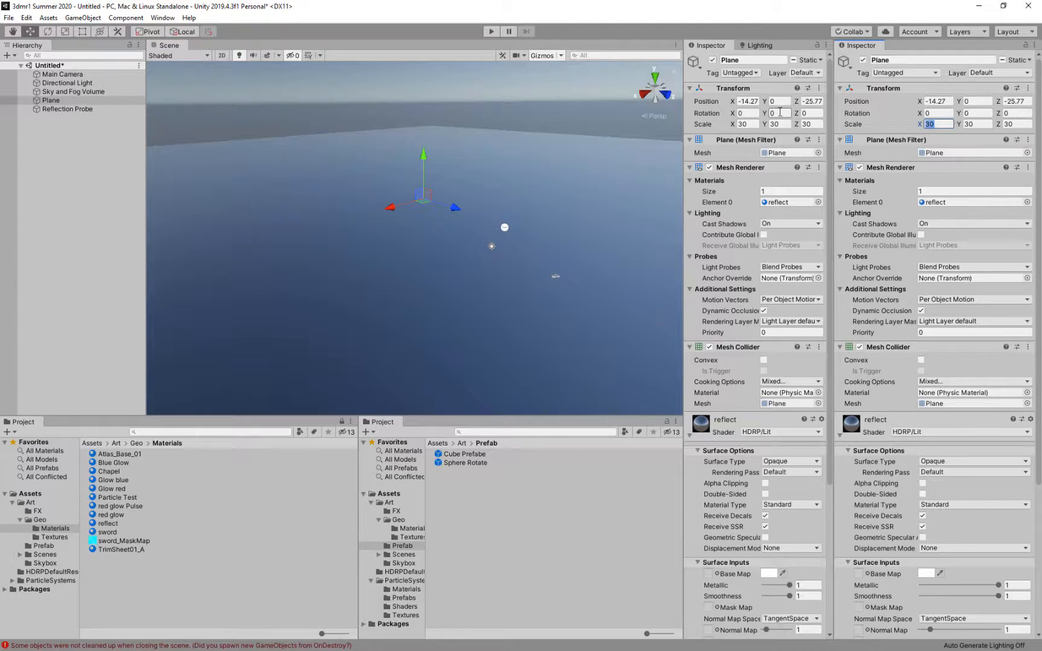
text(100)
key(Tab)
text(100)
key(Tab)
text(100)
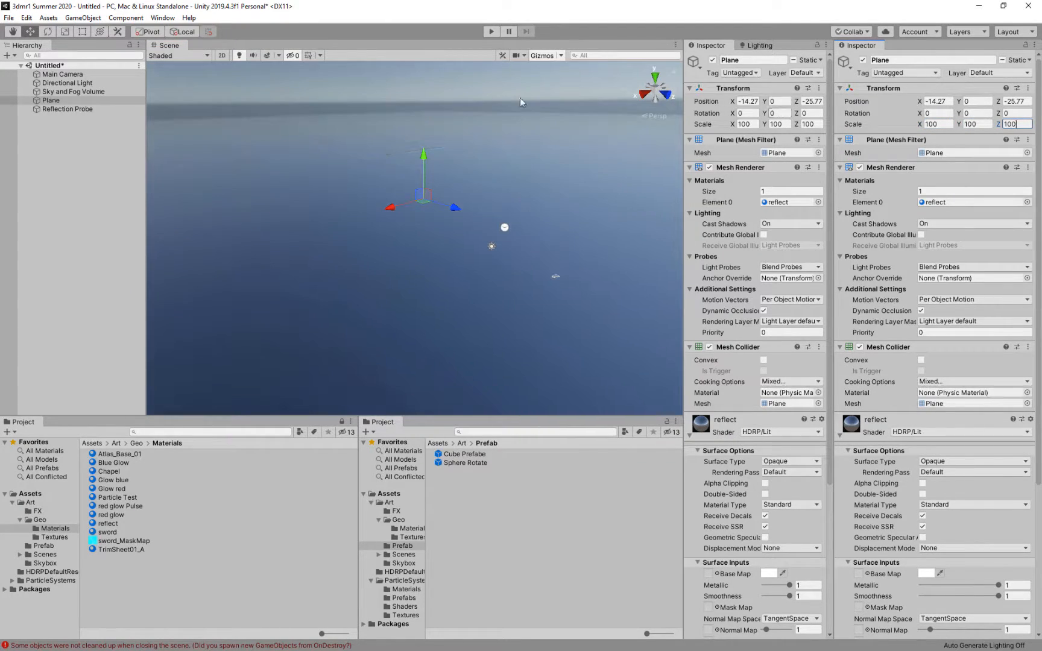
Delete the Reflection Probe from the scene.
click(120, 129)
click(77, 108)
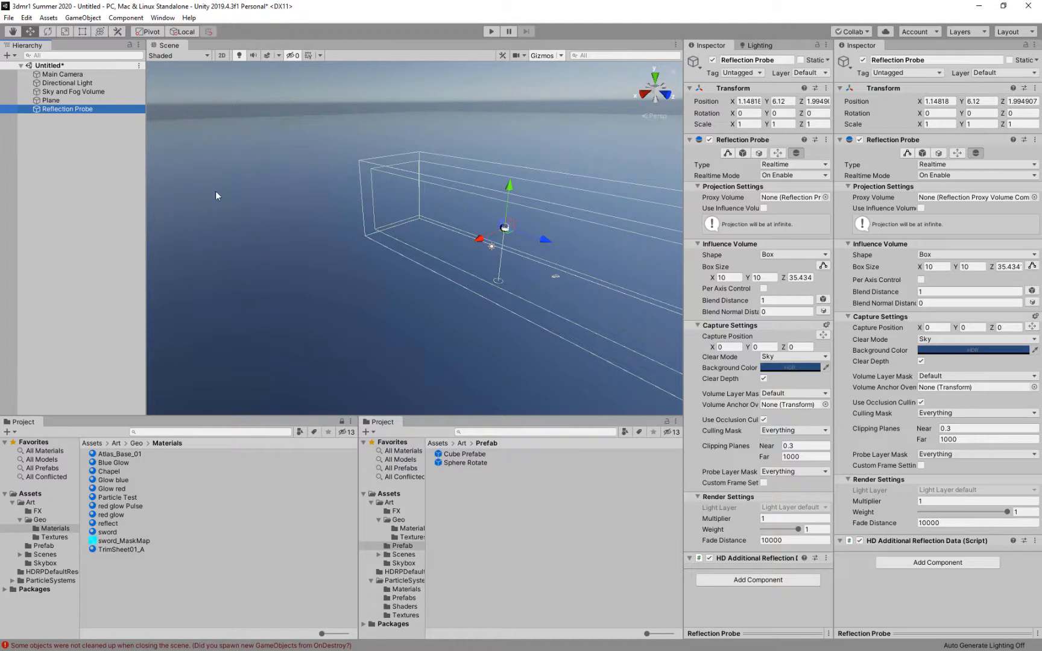
key(Delete)
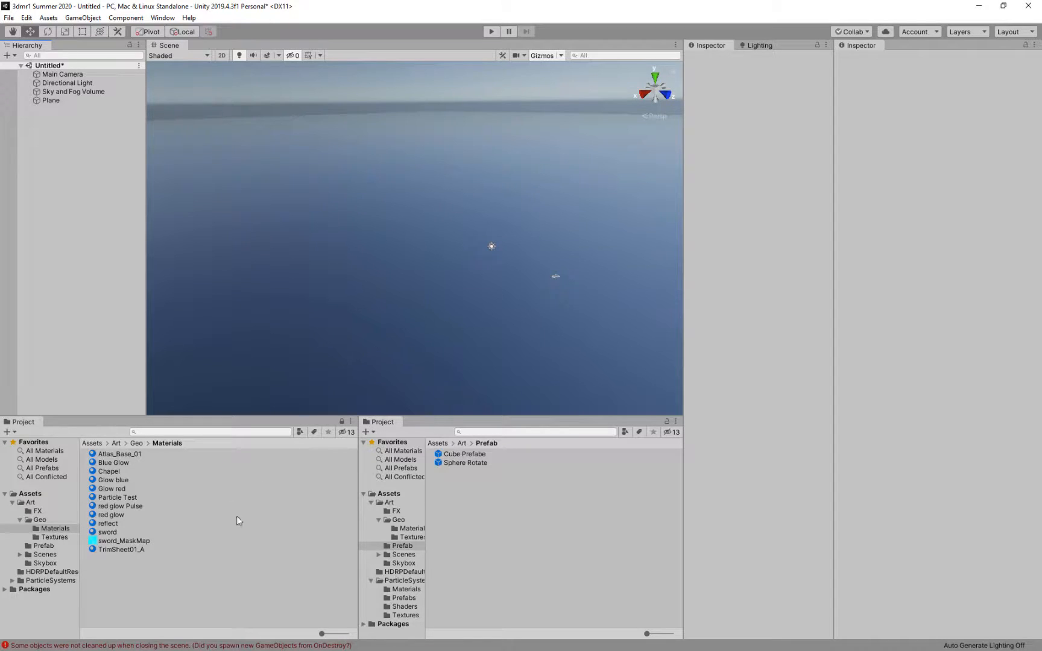
Permanently delete the Cube Prefabe and Sphere Rotate assets from the project's Prefab folder.
click(43, 546)
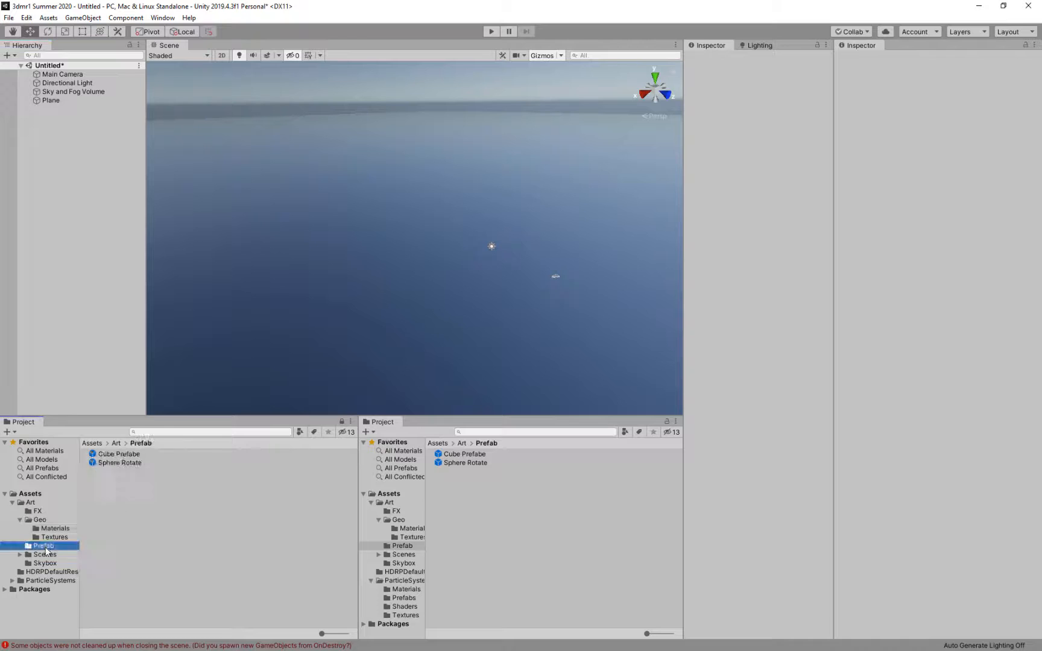
click(485, 473)
click(456, 454)
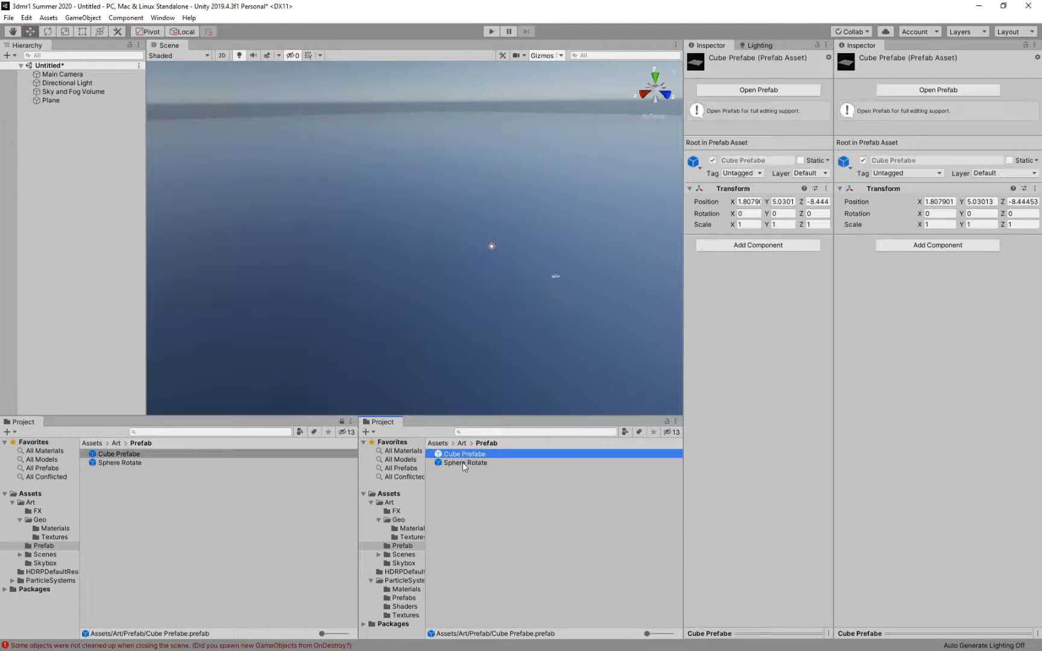
shift+click(463, 463)
key(Delete)
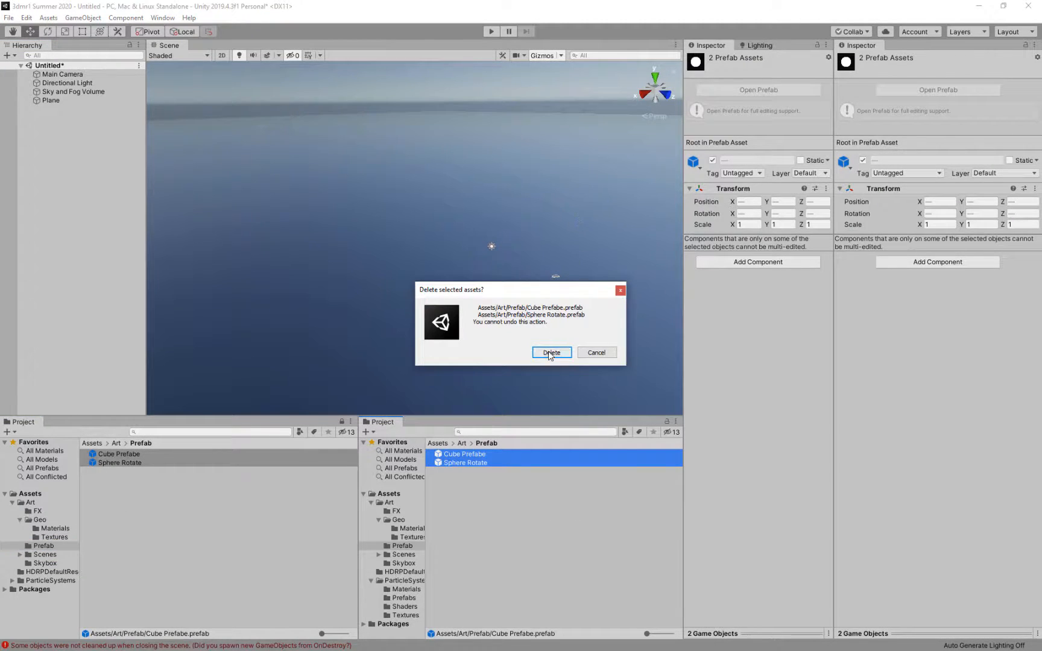
click(551, 352)
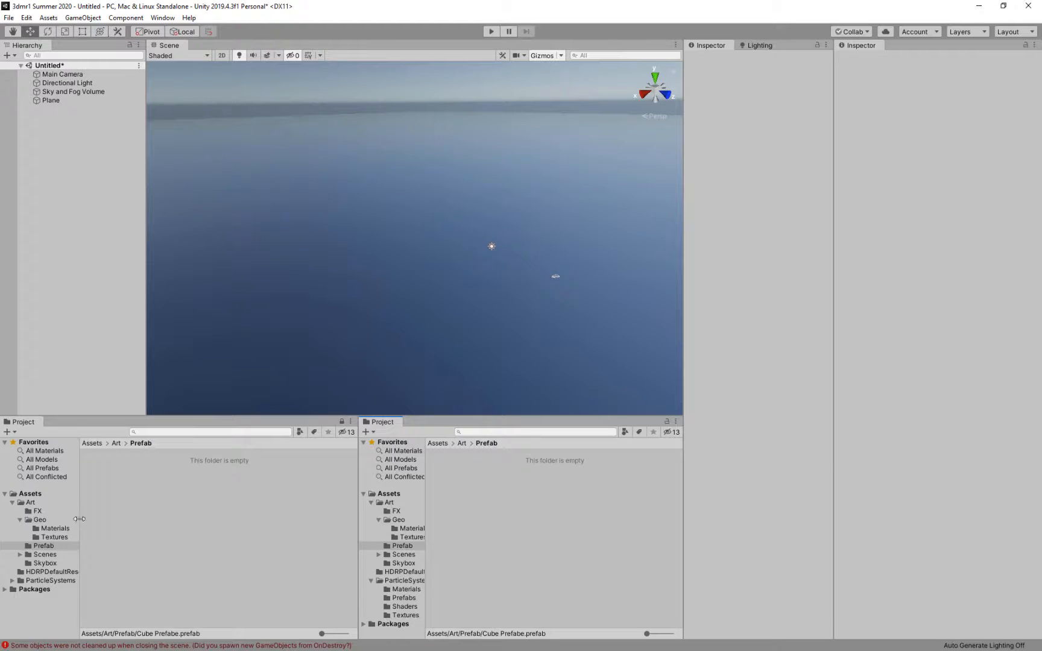
Show the contents of the project's Geo folder and add a 3D cube to the scene.
click(55, 528)
click(40, 520)
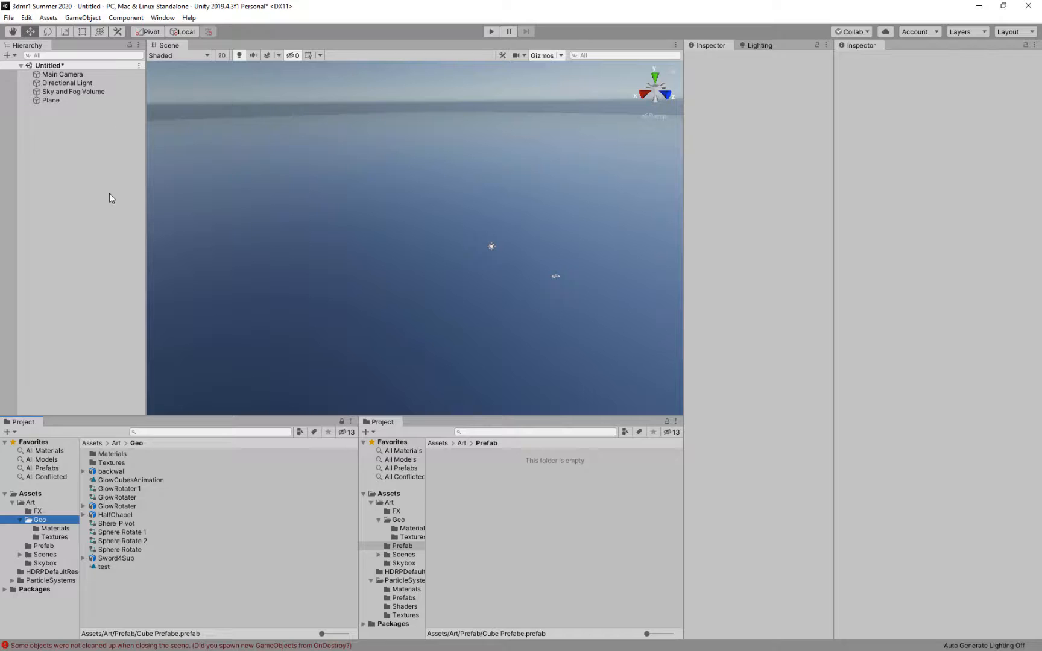
right_click(73, 172)
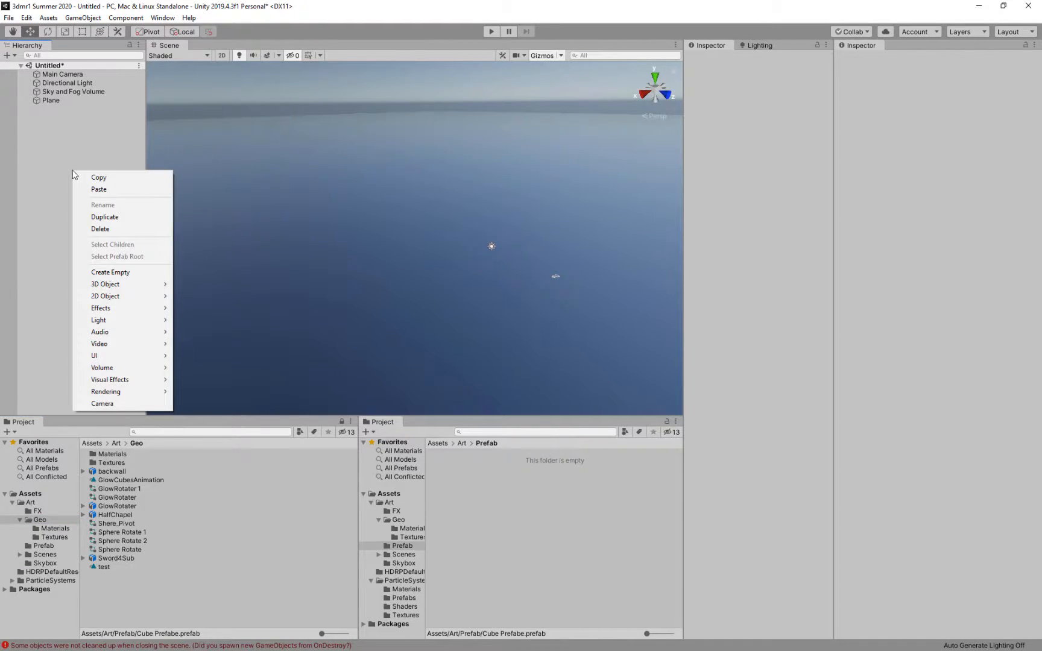
mouse_move(120, 284)
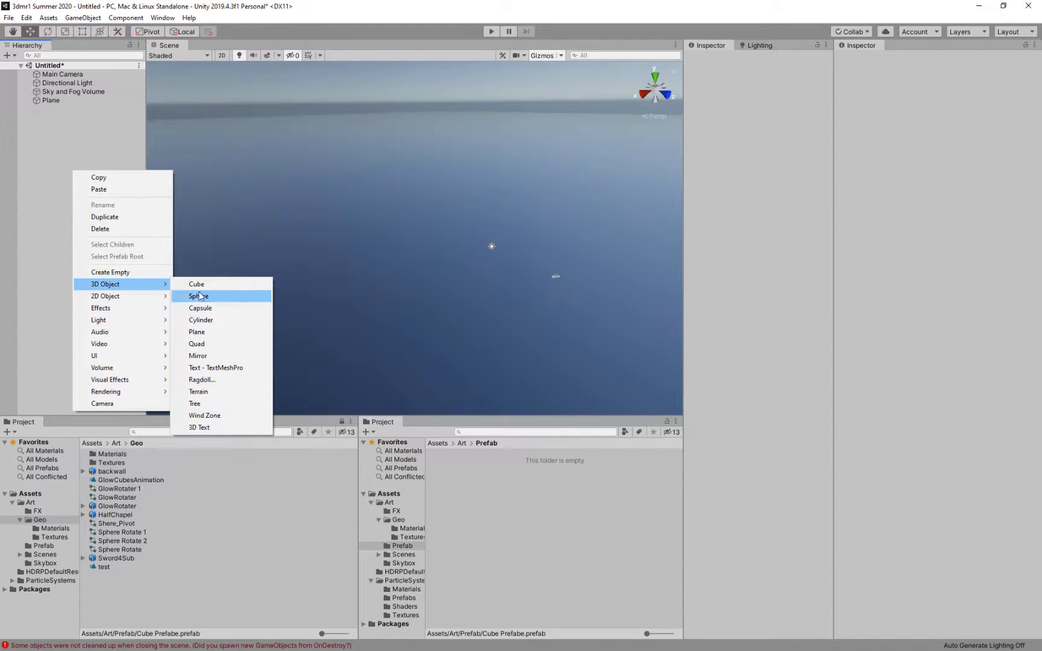
click(196, 285)
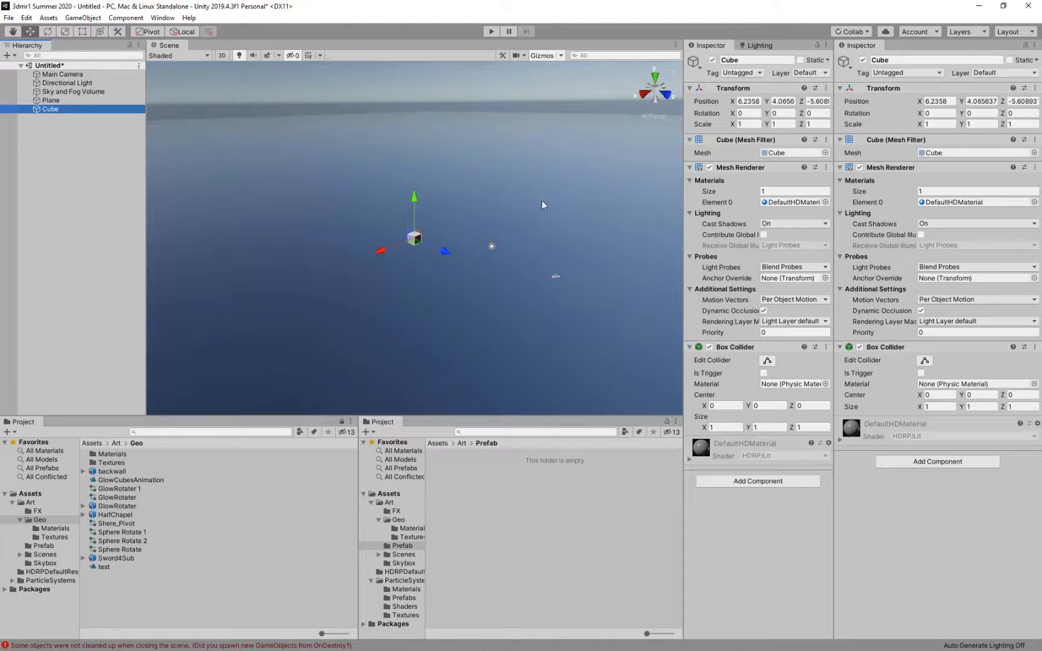
Set the cube's position to 0 on the X, Y and Z axes.
click(739, 102)
text(0)
key(Tab)
text(0)
key(Tab)
text(0)
key(Tab)
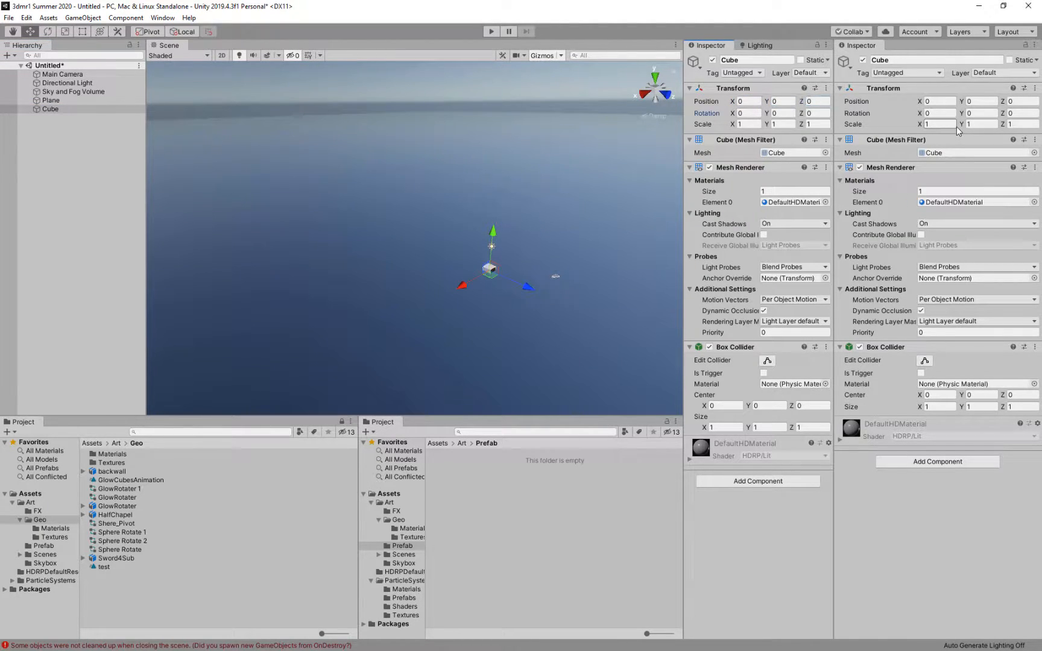
Centre the ground plane at the world origin by setting its X, Y and Z position to 0.
middle_drag(510, 259, 505, 194)
click(505, 194)
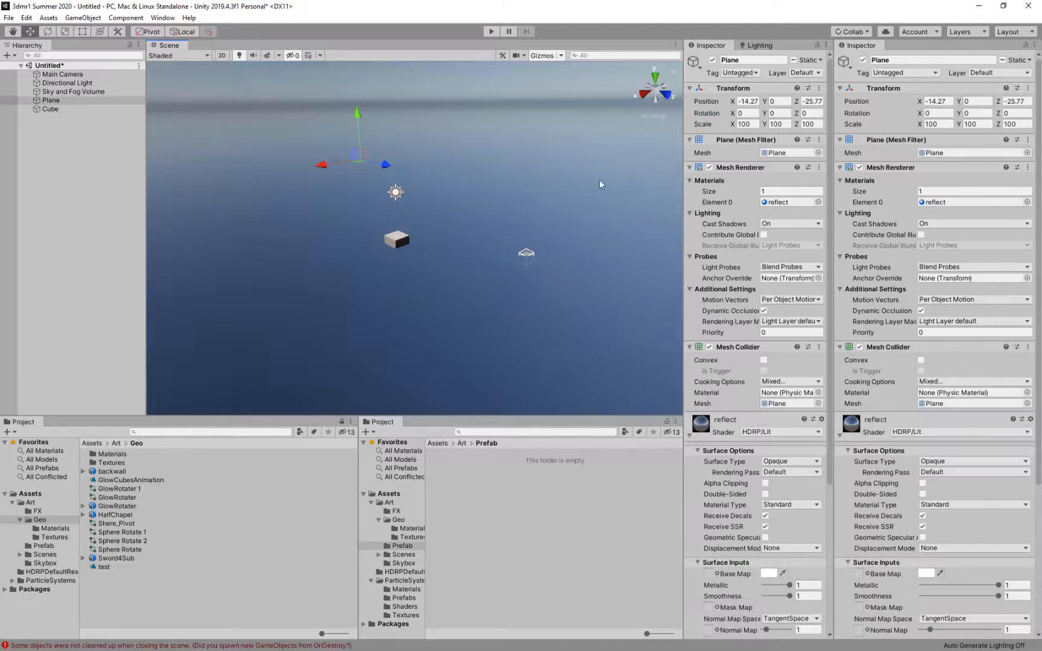
click(742, 101)
text(0)
key(Tab)
text(0)
key(Tab)
text(0)
key(Tab)
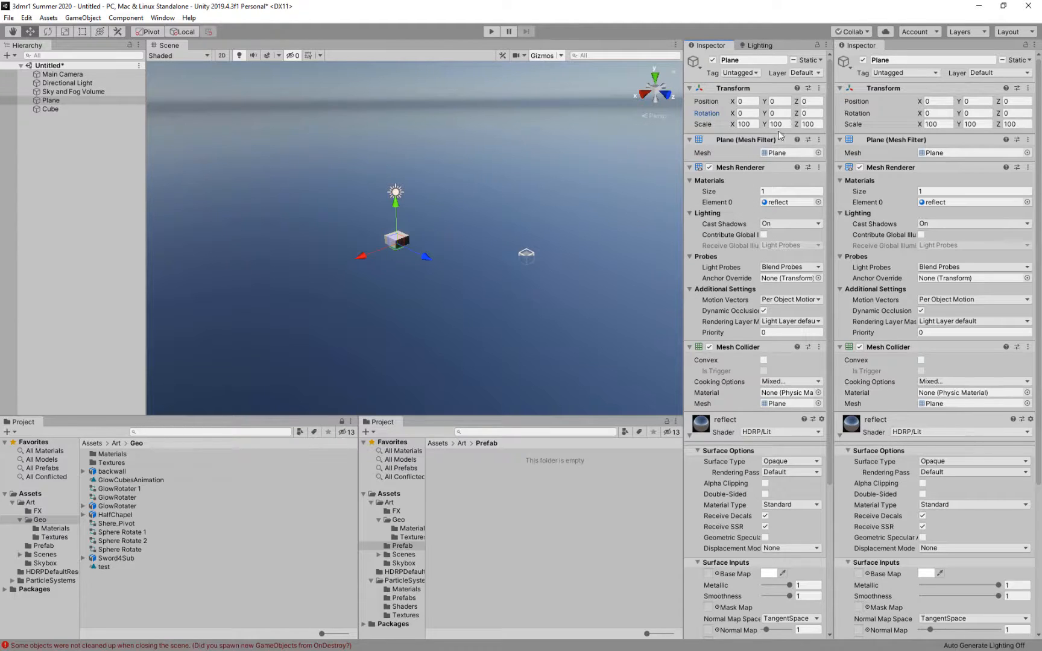
Scale the cube to 10 on the X, Y and Z axes.
click(67, 109)
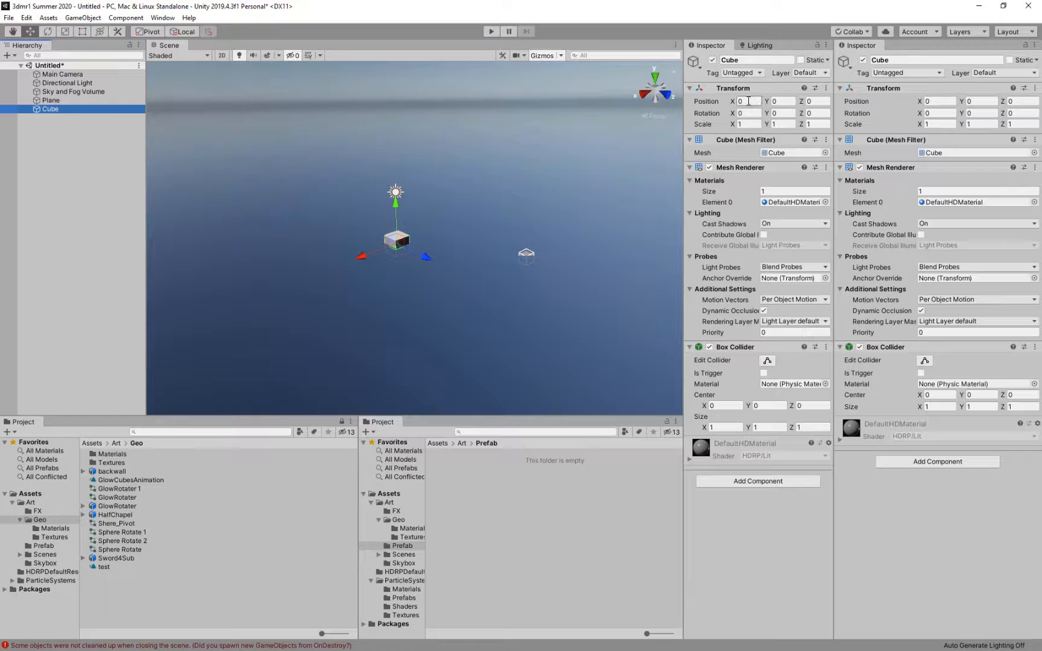
click(748, 123)
text(10)
key(Tab)
text(10)
key(Tab)
text(10)
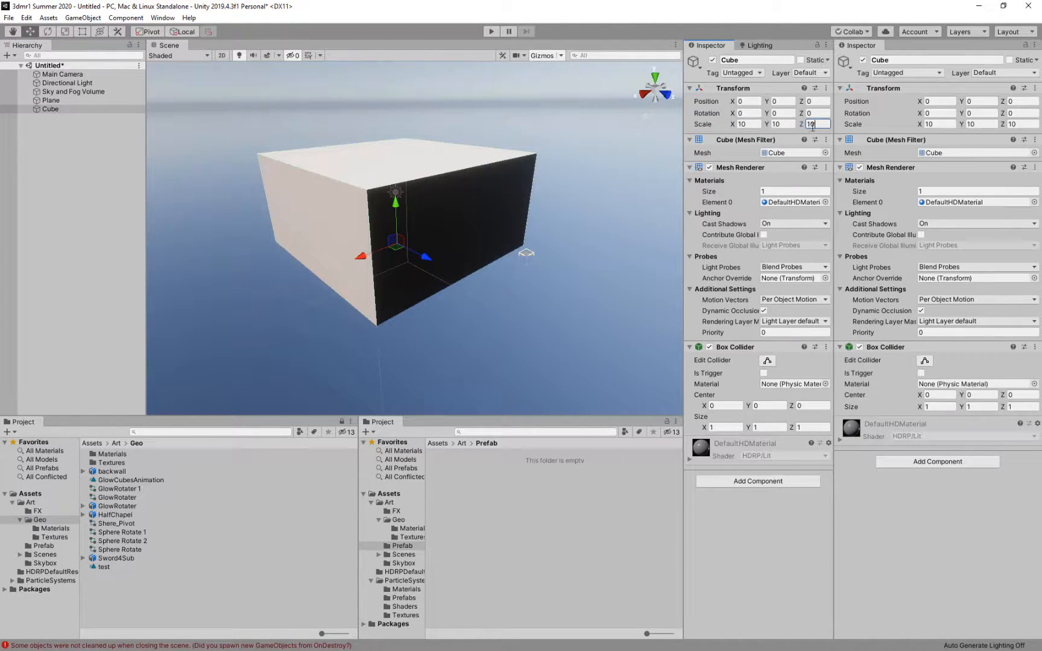
Raise the cube onto the plane by setting its Y position to 5.
click(781, 114)
click(781, 102)
text(5)
middle_drag(439, 174, 392, 155)
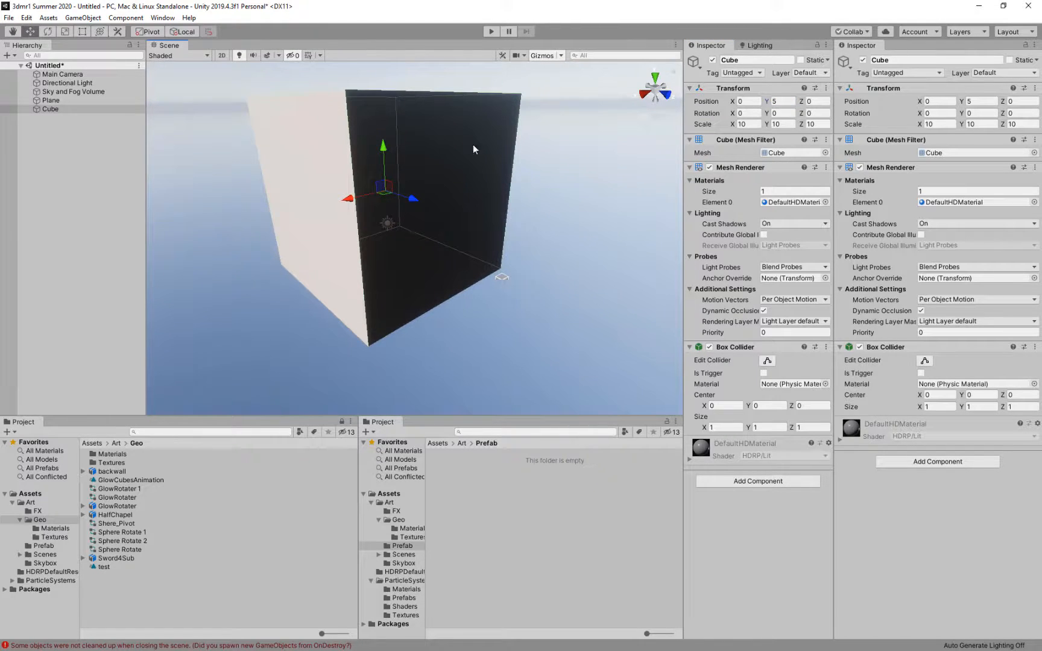
scroll(401, 199, down, 3)
alt+drag(420, 192, 607, 130)
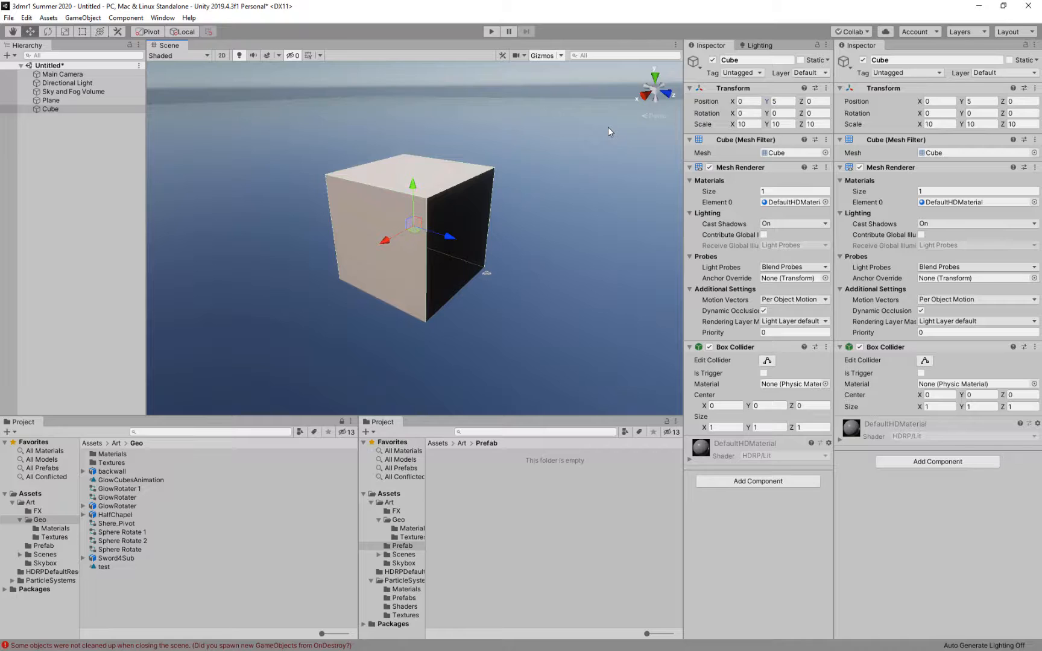
click(121, 489)
ctrl+click(125, 481)
ctrl+click(125, 498)
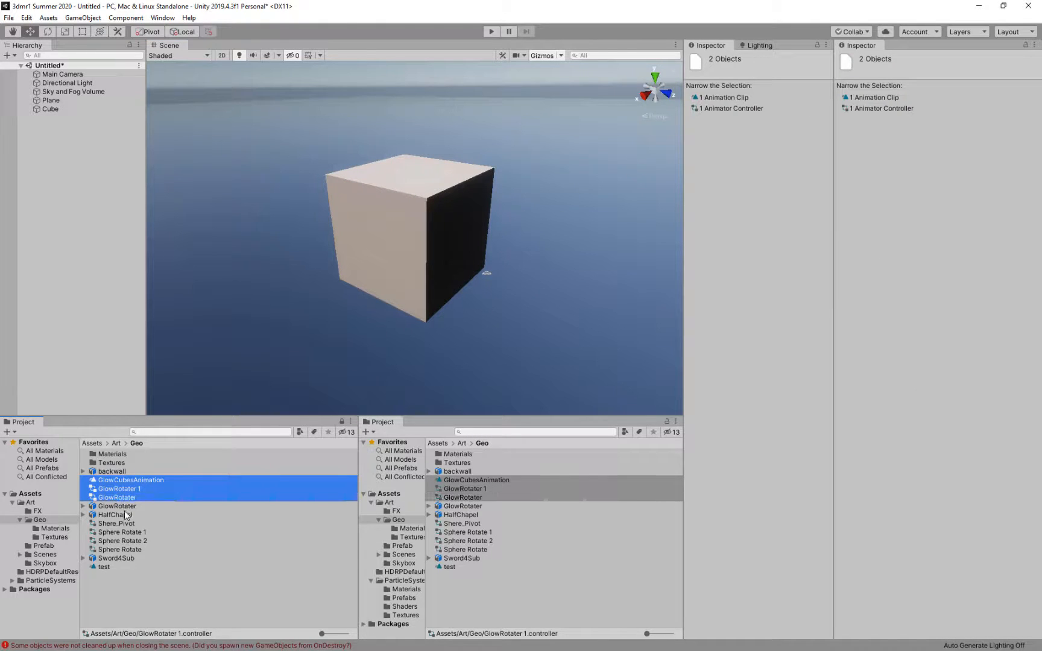
click(255, 541)
Permanently delete the Shere_Pivot, Sphere Rotate, Sphere Rotate 1 and Sphere Rotate 2 controllers from the Geo folder.
click(122, 481)
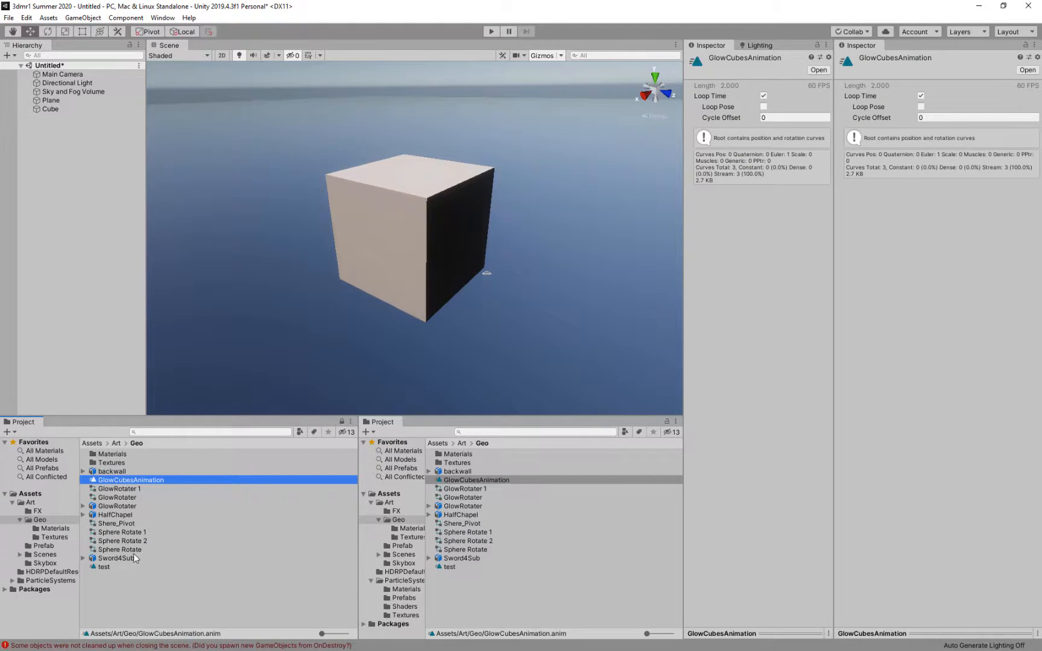
ctrl+click(117, 532)
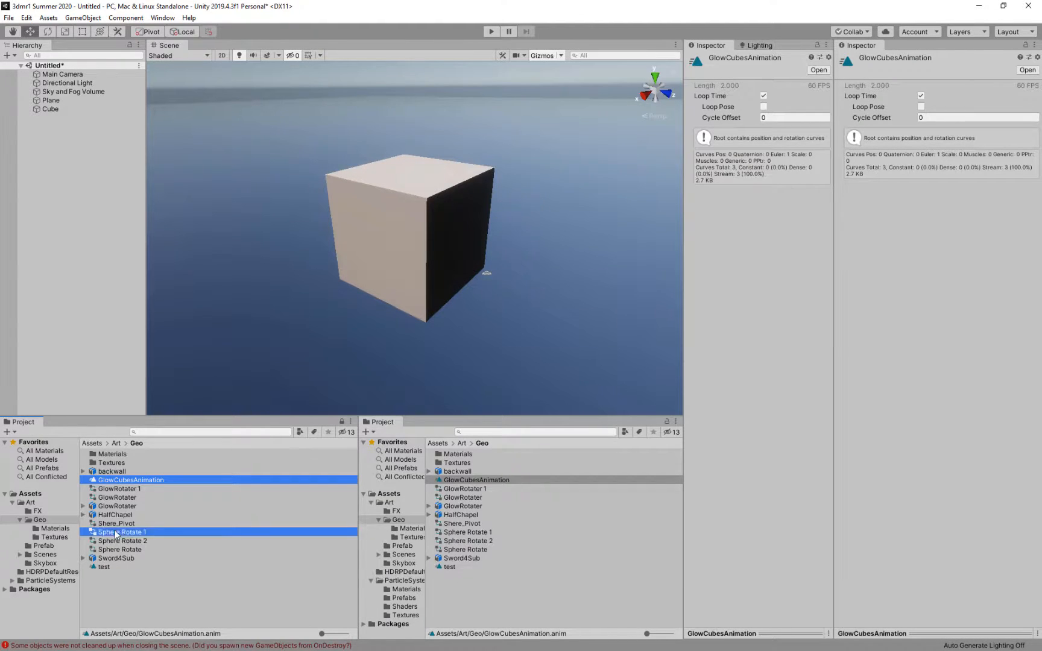
ctrl+click(117, 542)
ctrl+click(117, 548)
ctrl+click(121, 481)
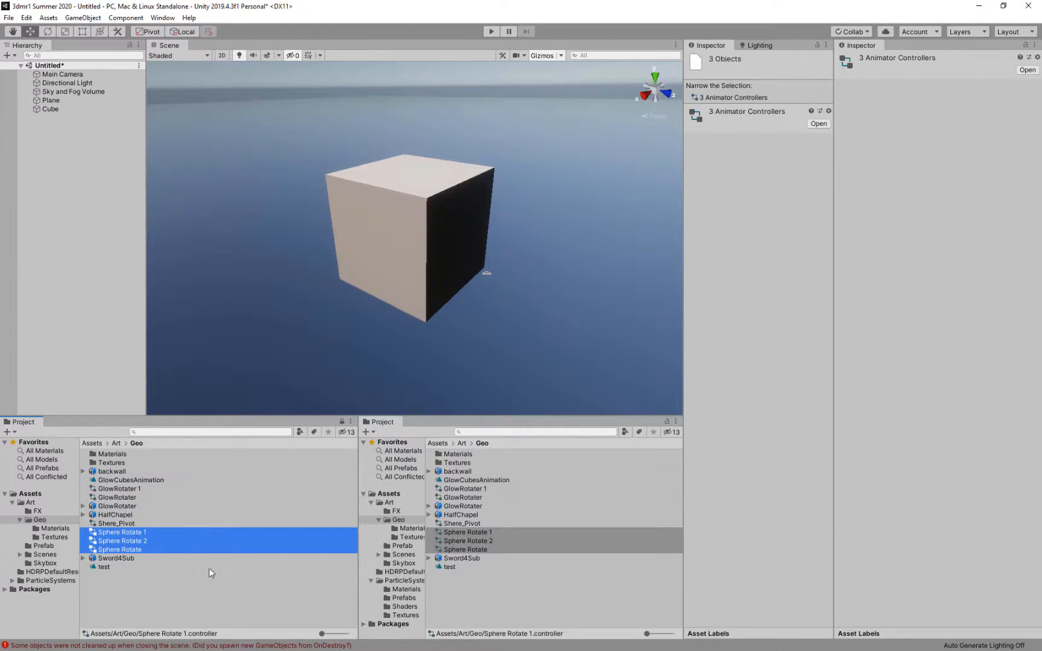
ctrl+click(117, 523)
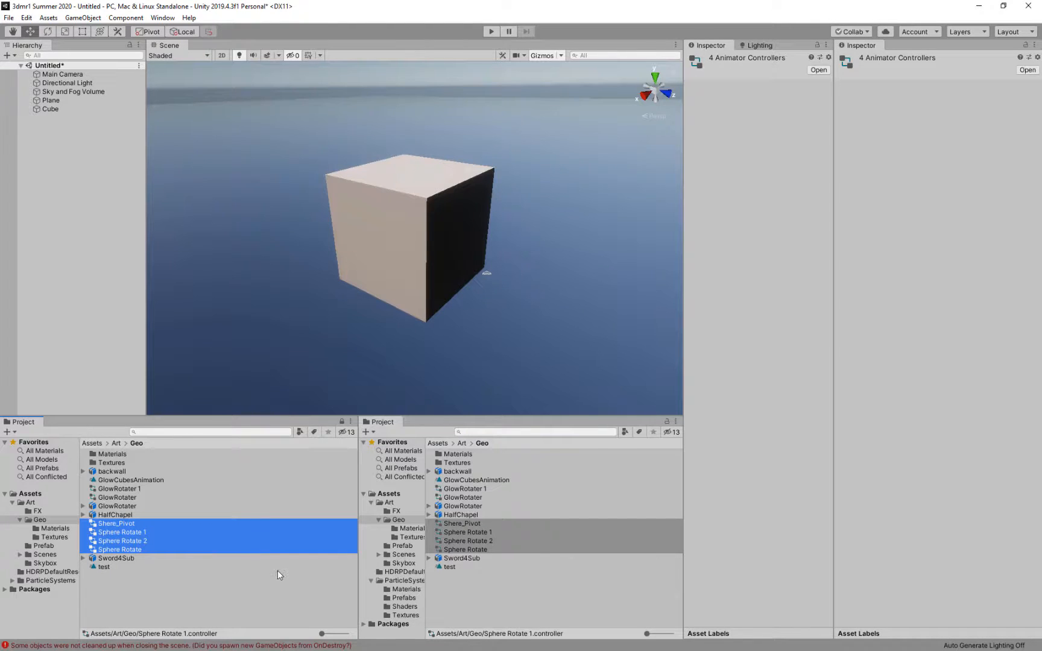
key(Delete)
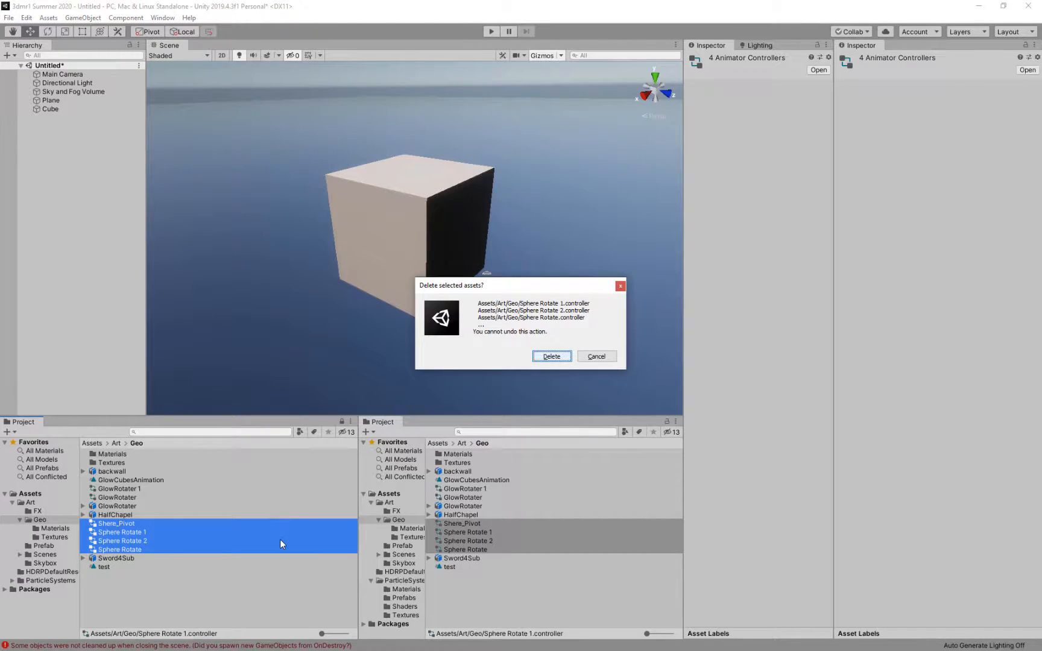
key(Return)
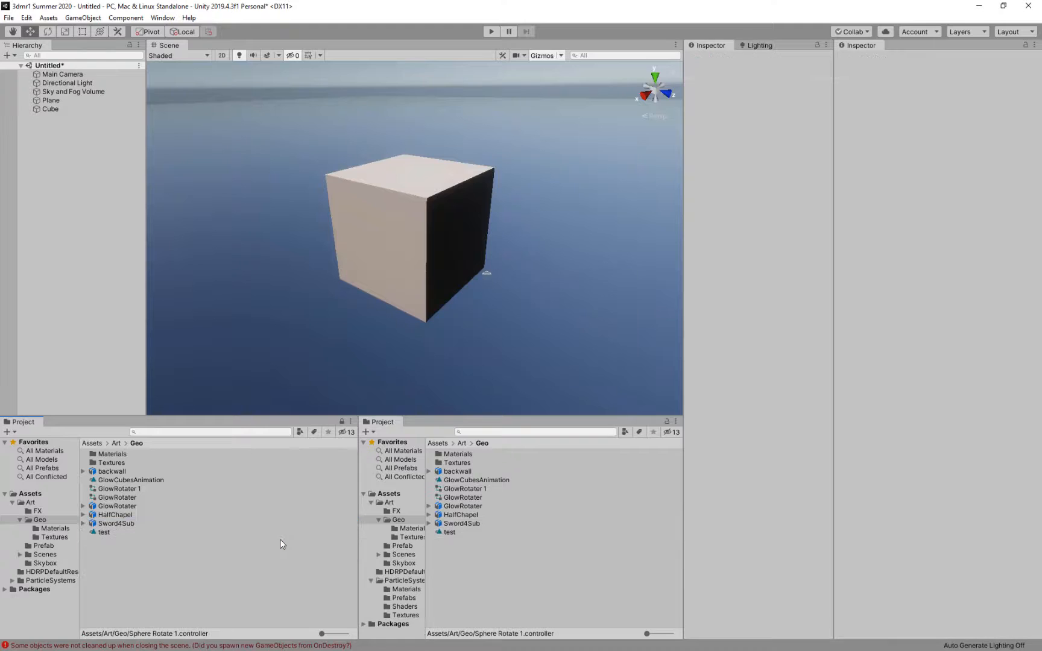
Permanently delete the test animation clip from the Geo folder.
click(104, 532)
key(Delete)
key(Return)
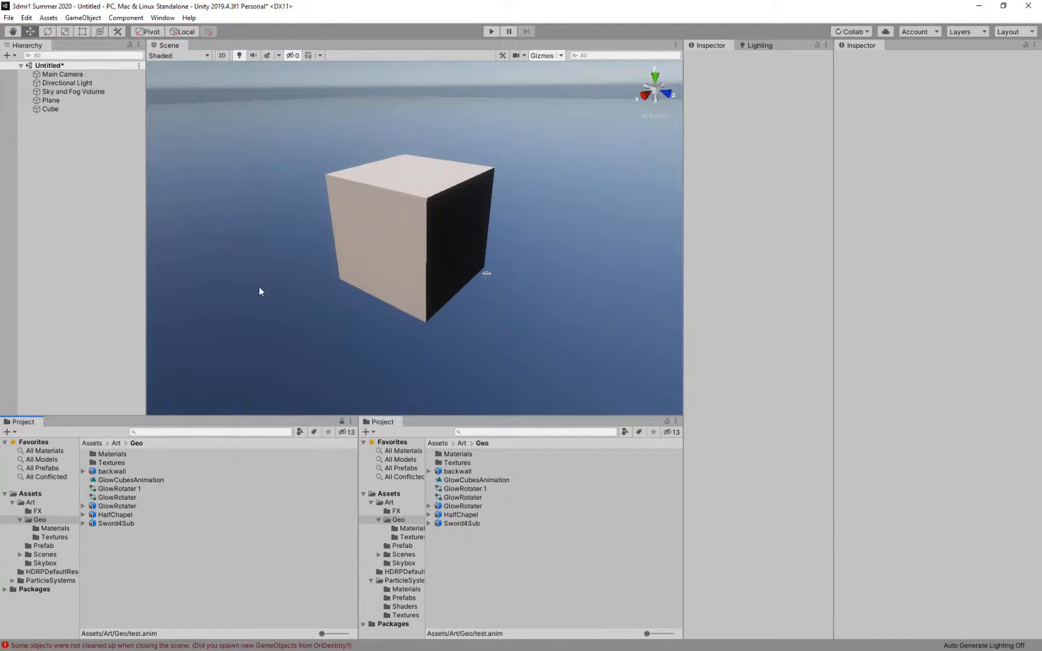
Create a prefab from the scene's cube in the project's Prefab folder.
click(409, 208)
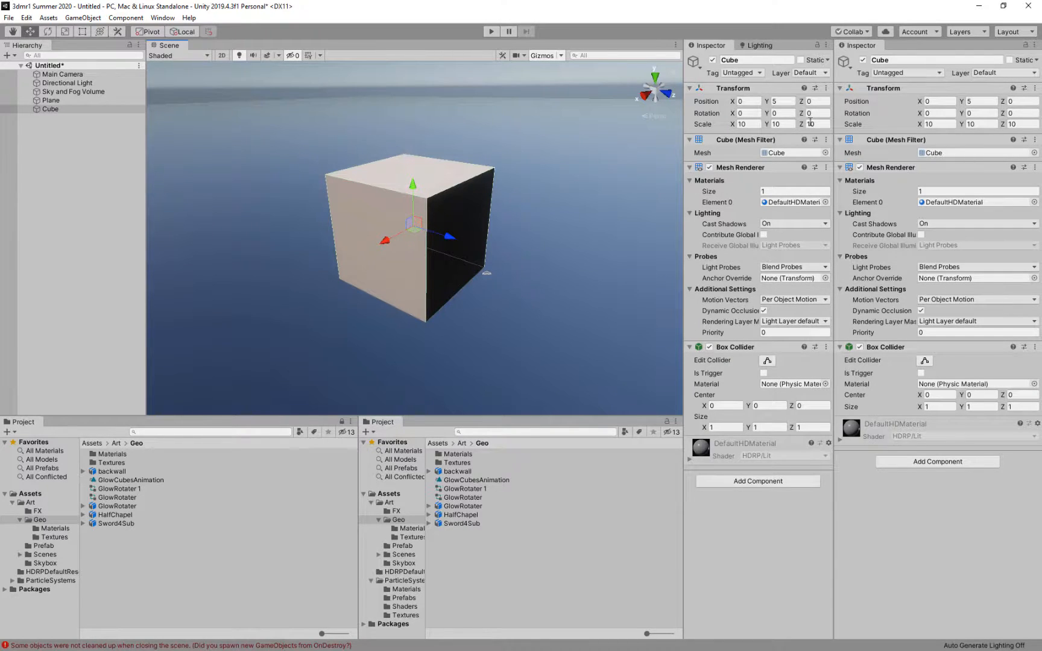
mouse_move(582, 126)
middle_down()
mouse_move(532, 139)
mouse_move(570, 149)
mouse_move(568, 140)
middle_up()
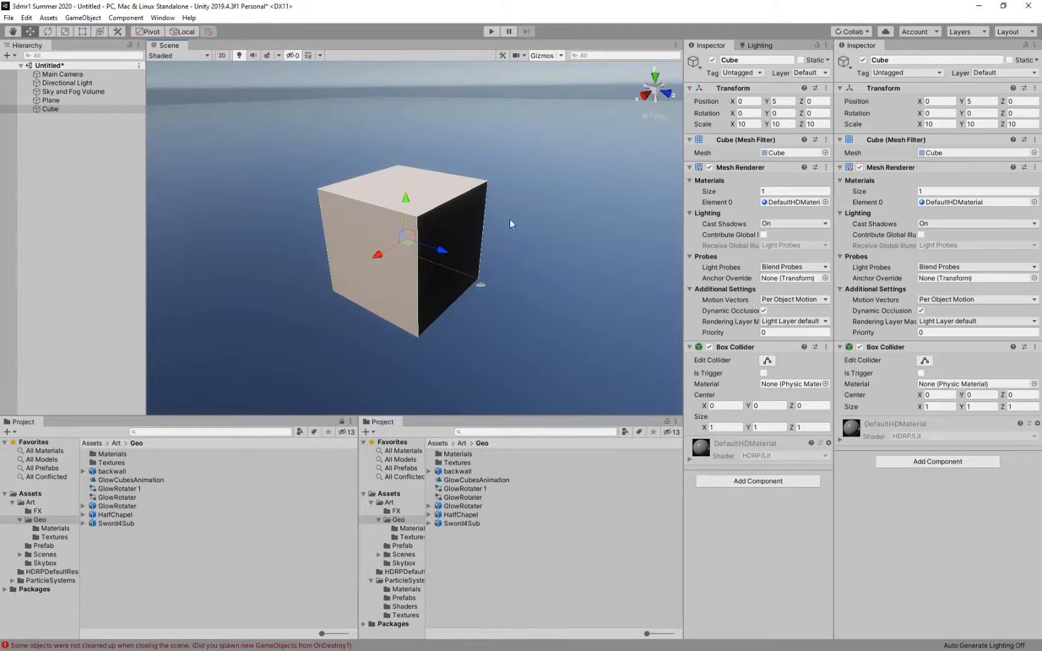
click(53, 545)
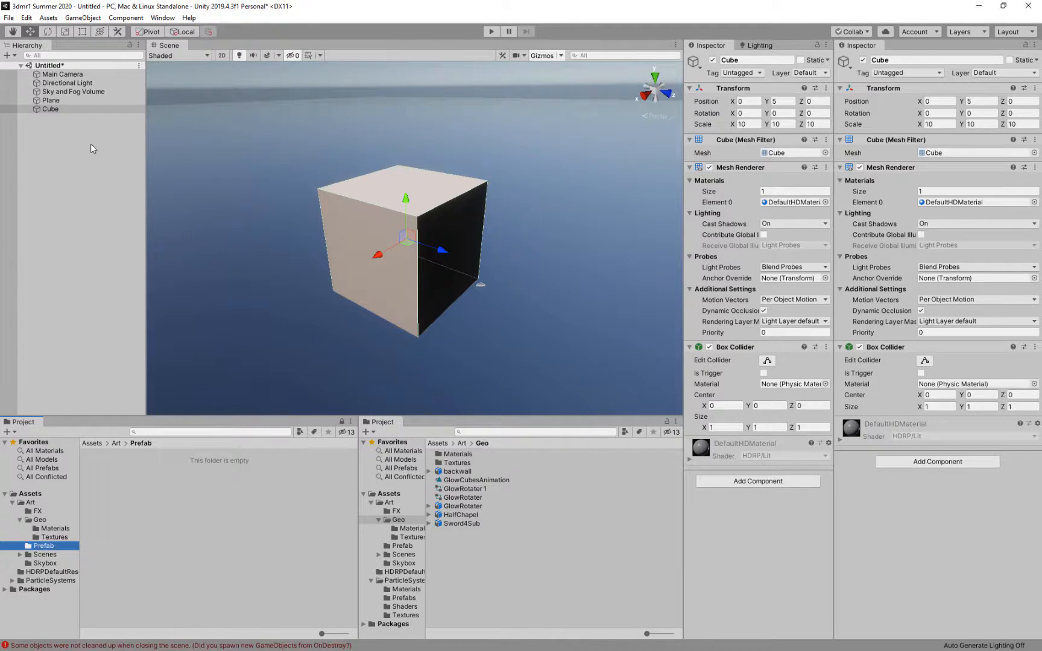
drag(43, 109, 261, 549)
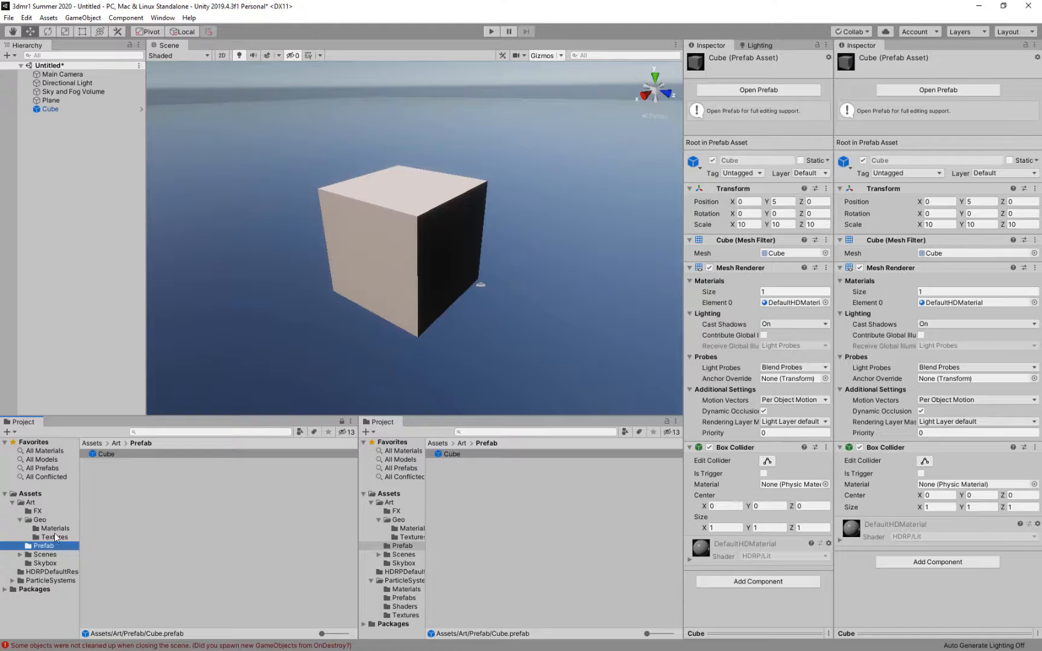
Compare the settings of the backwall model in the Geo folder with those of the Cube prefab.
click(39, 520)
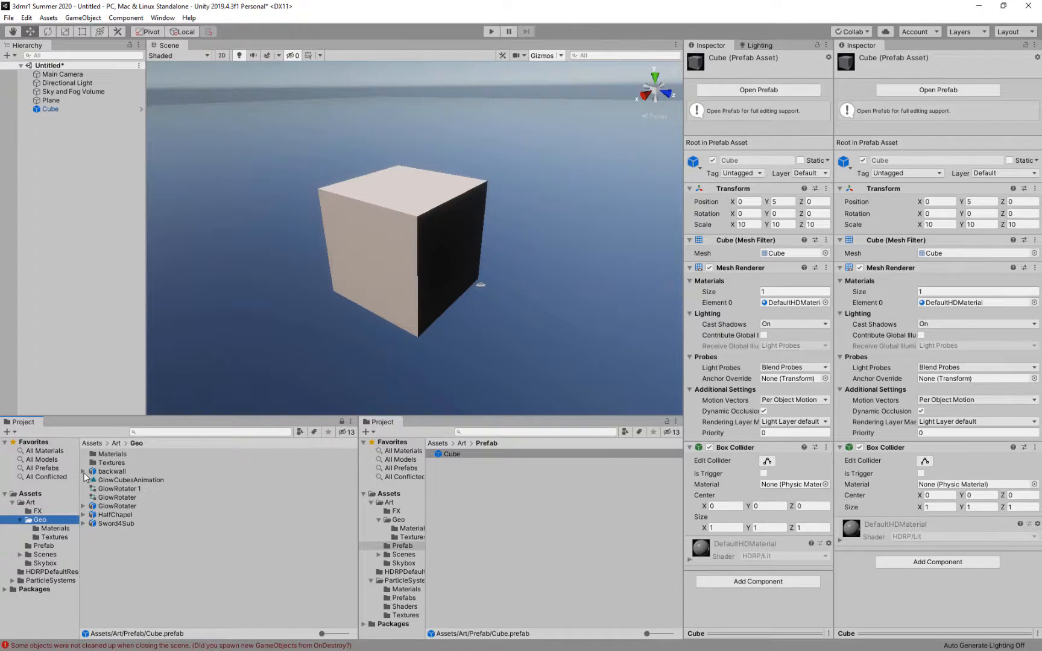
click(109, 472)
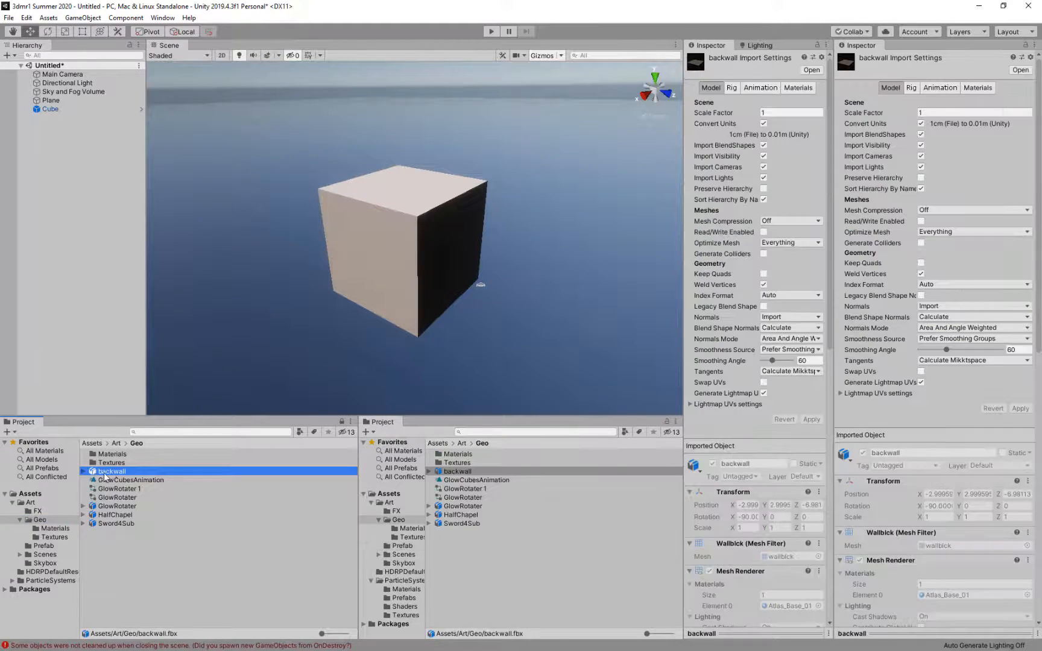
click(53, 547)
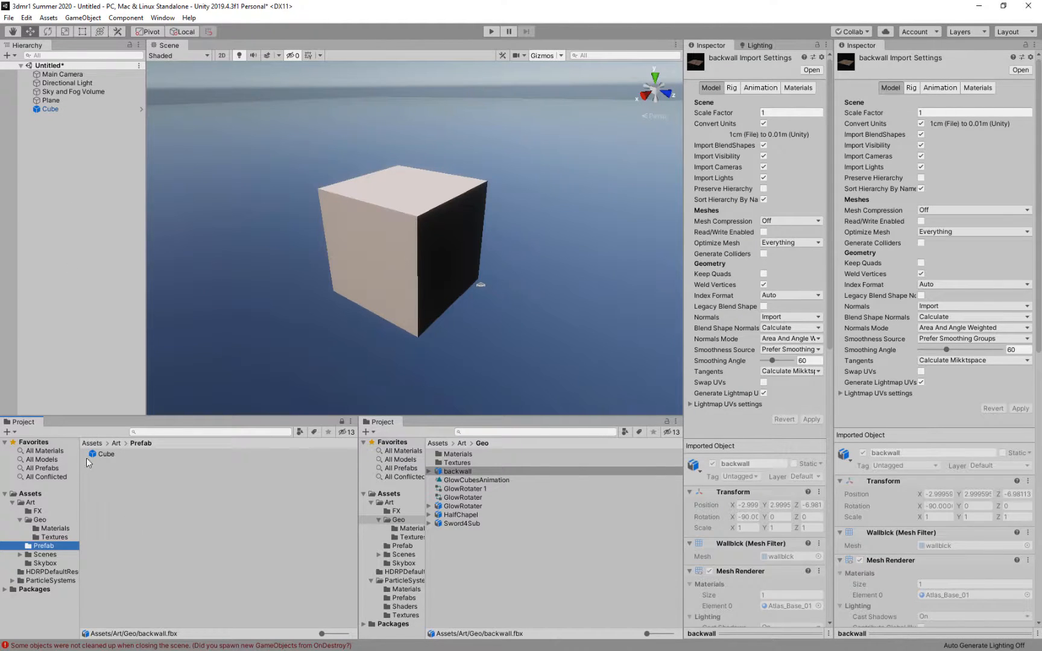
click(97, 456)
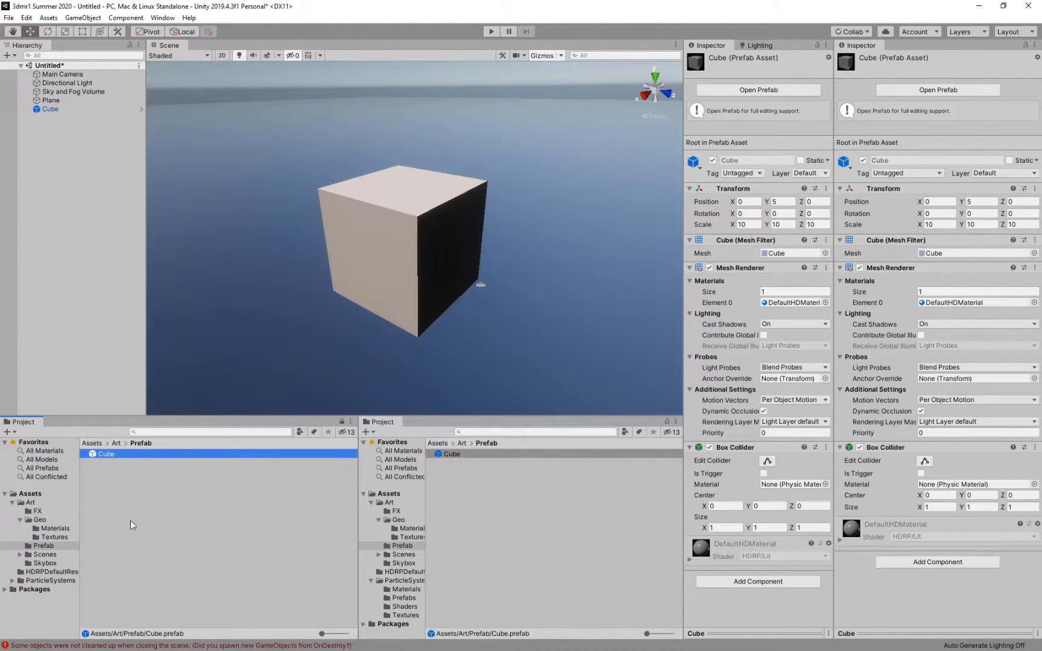
click(187, 537)
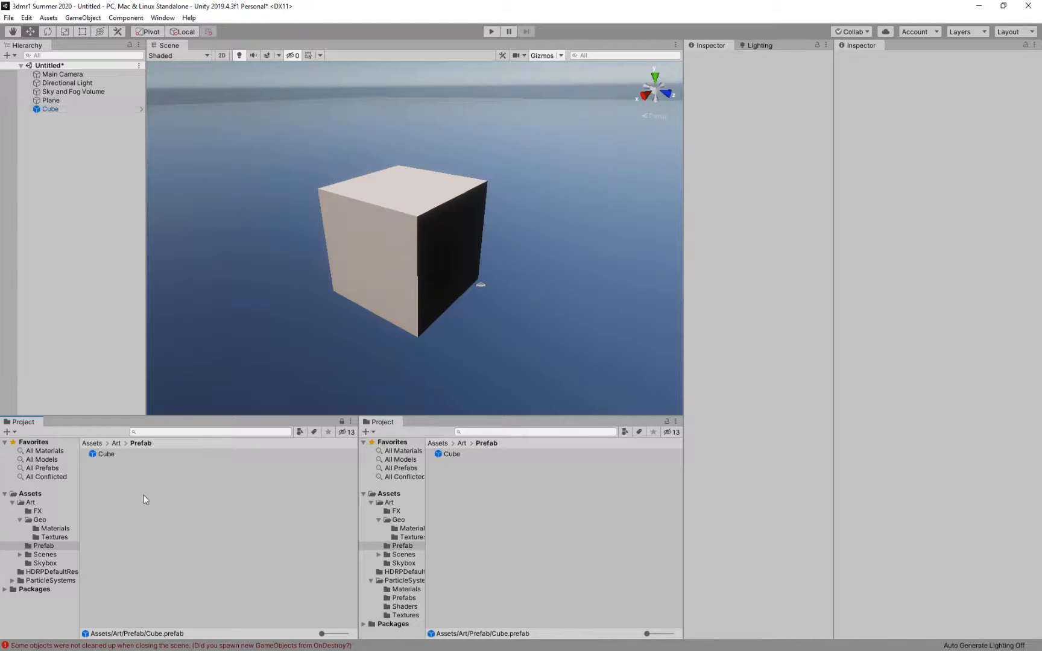
click(115, 454)
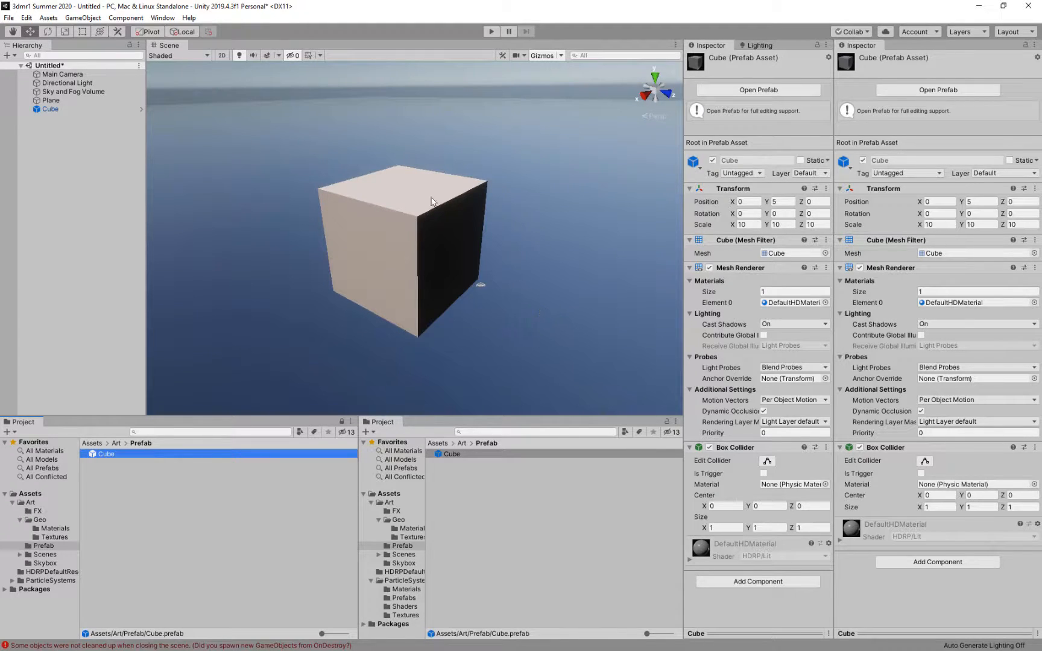
Set the Cube prefab's X scale to 8 in prefab editing mode and return to the scene.
click(140, 110)
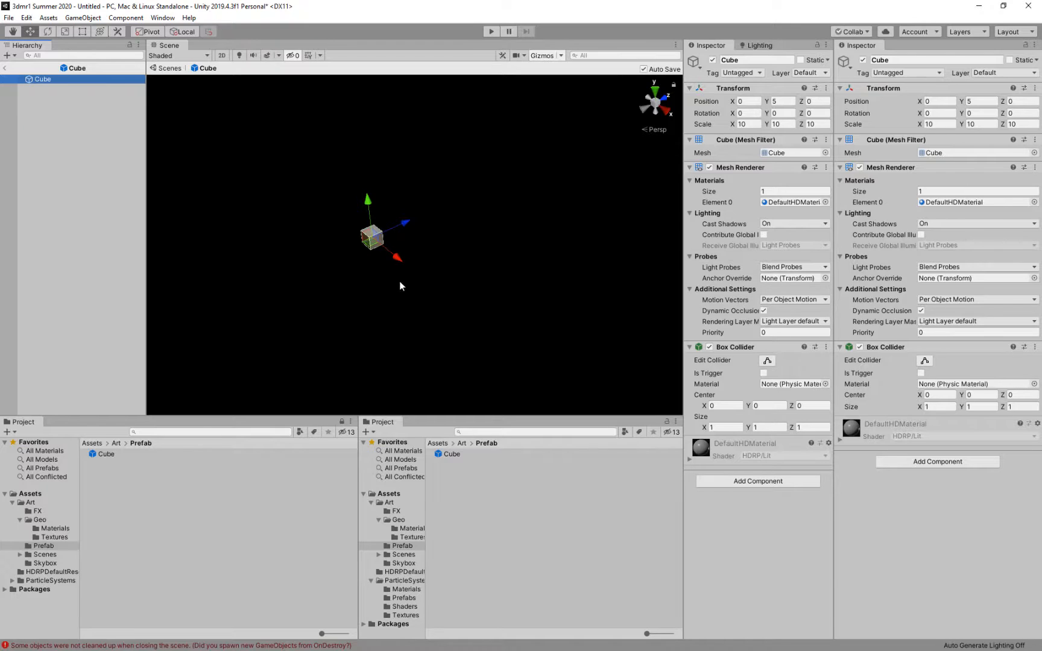
scroll(380, 235, up, 2)
click(749, 123)
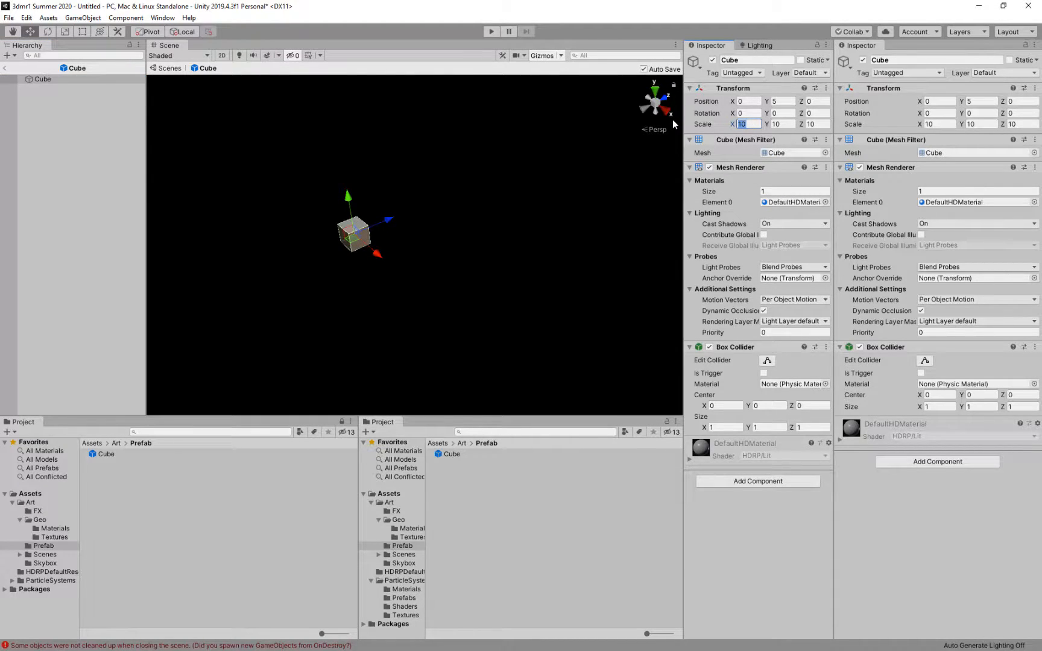
text(12)
key(BackSpace)
key(BackSpace)
text(8)
click(6, 69)
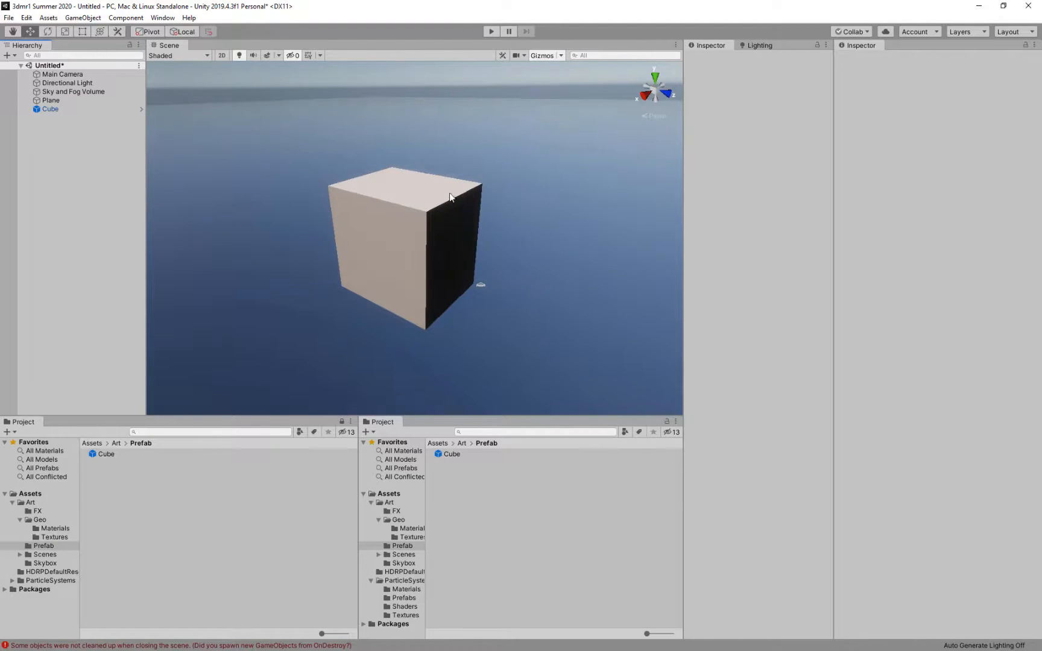
Add a second instance of the Cube prefab to the scene and move it along X to about -22.5.
scroll(451, 194, down, 4)
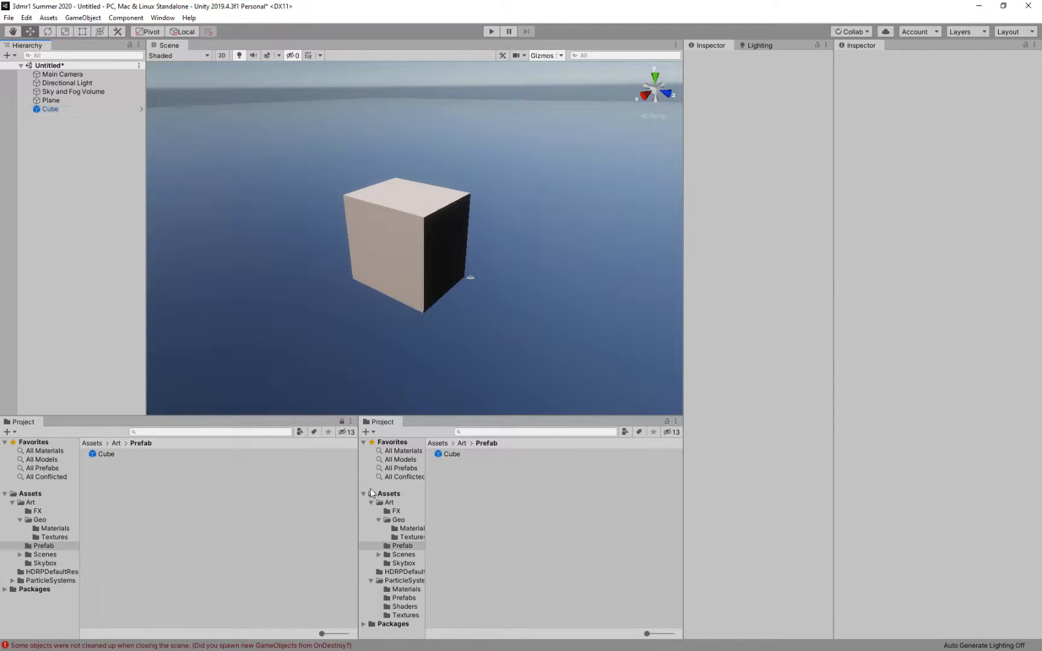
drag(106, 455, 51, 176)
right_drag(572, 269, 488, 267)
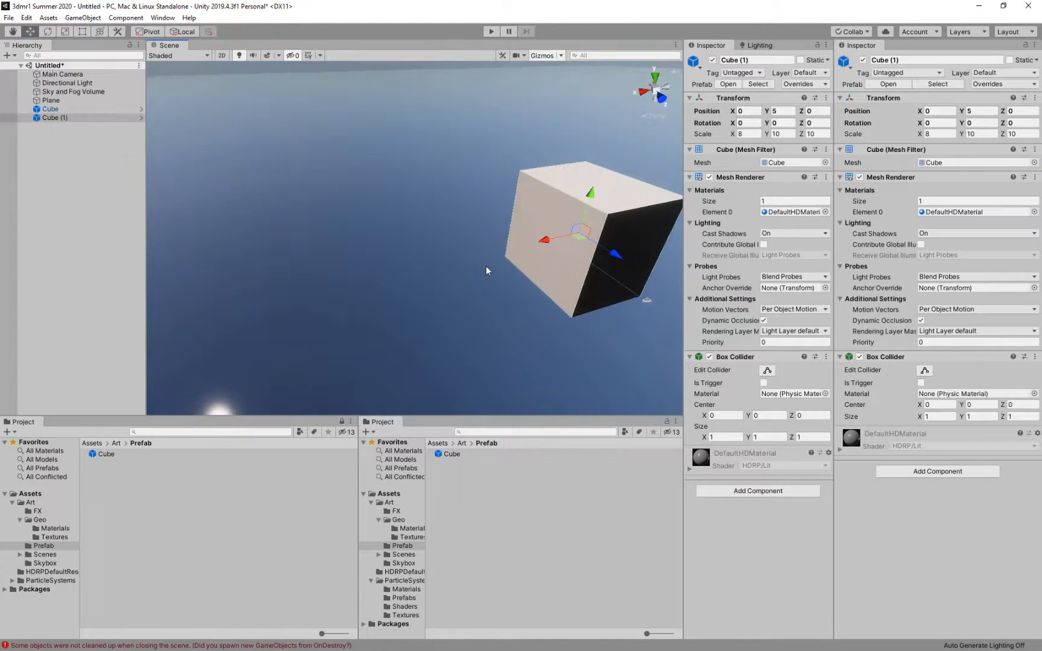
middle_drag(488, 268, 396, 255)
drag(402, 249, 593, 257)
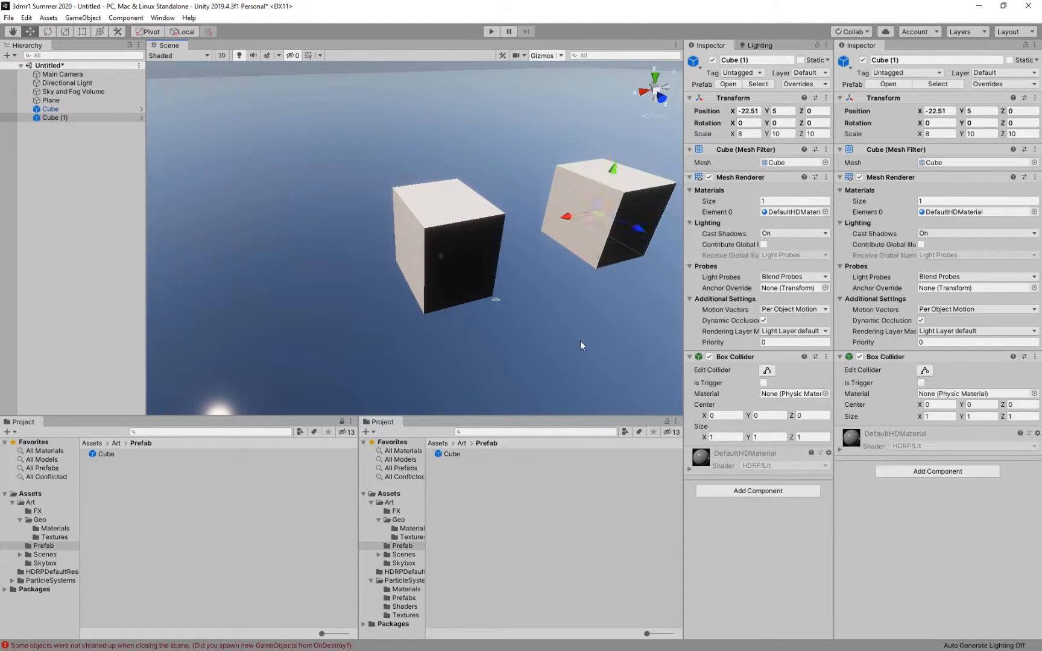
Delete the second cube instance from the scene.
key(Delete)
alt+right_drag(320, 269, 301, 237)
alt+drag(301, 237, 412, 243)
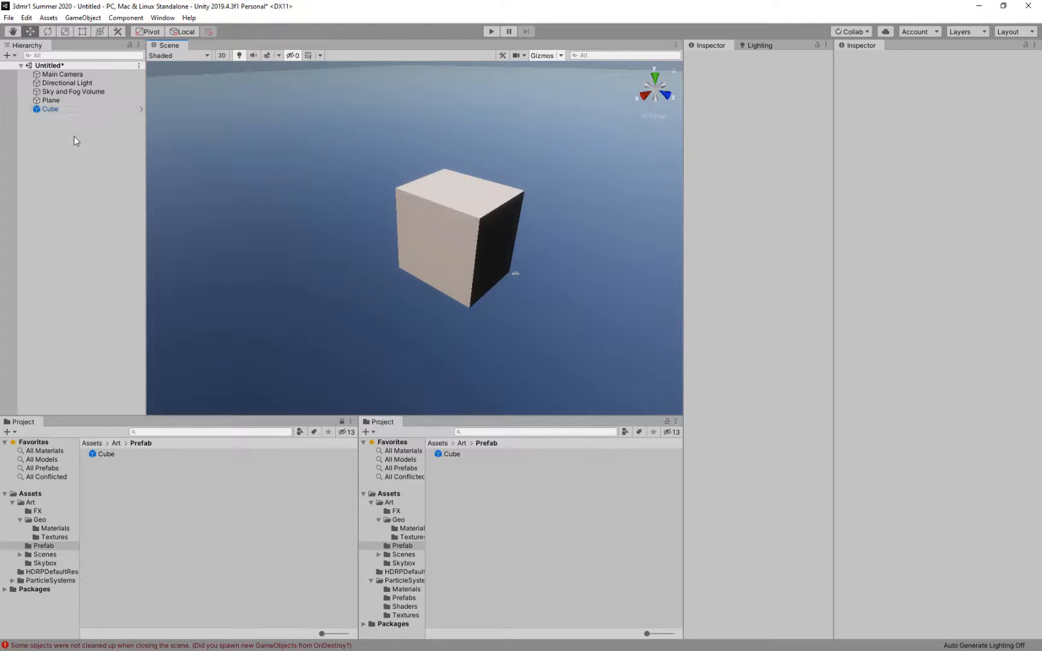
Add the Sword4Sub model from the Geo folder to the scene.
click(37, 519)
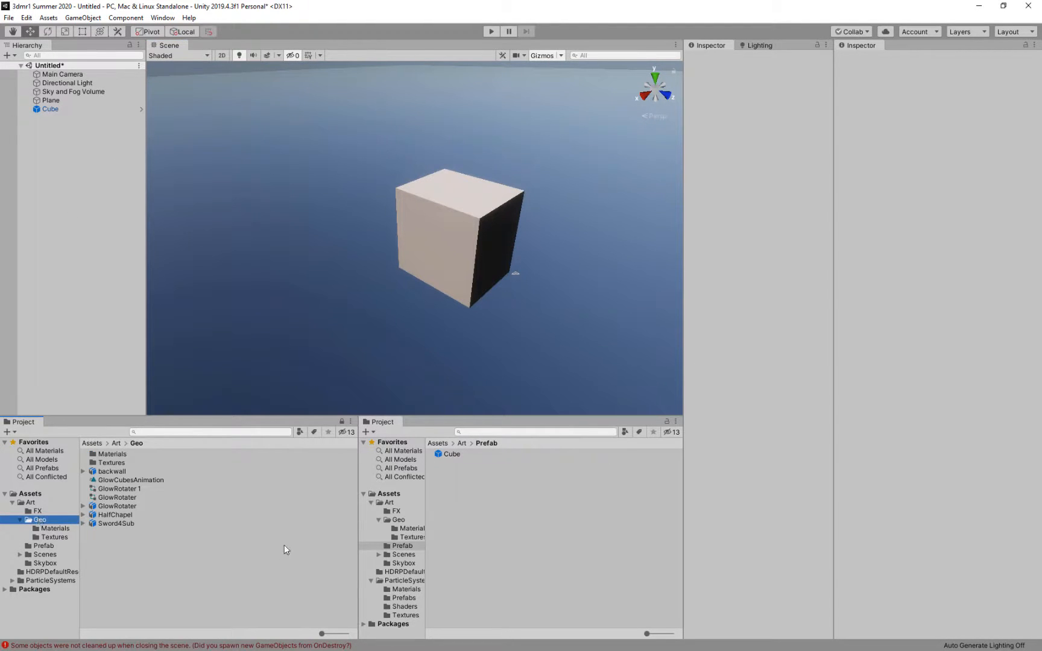
click(116, 523)
click(84, 524)
click(83, 524)
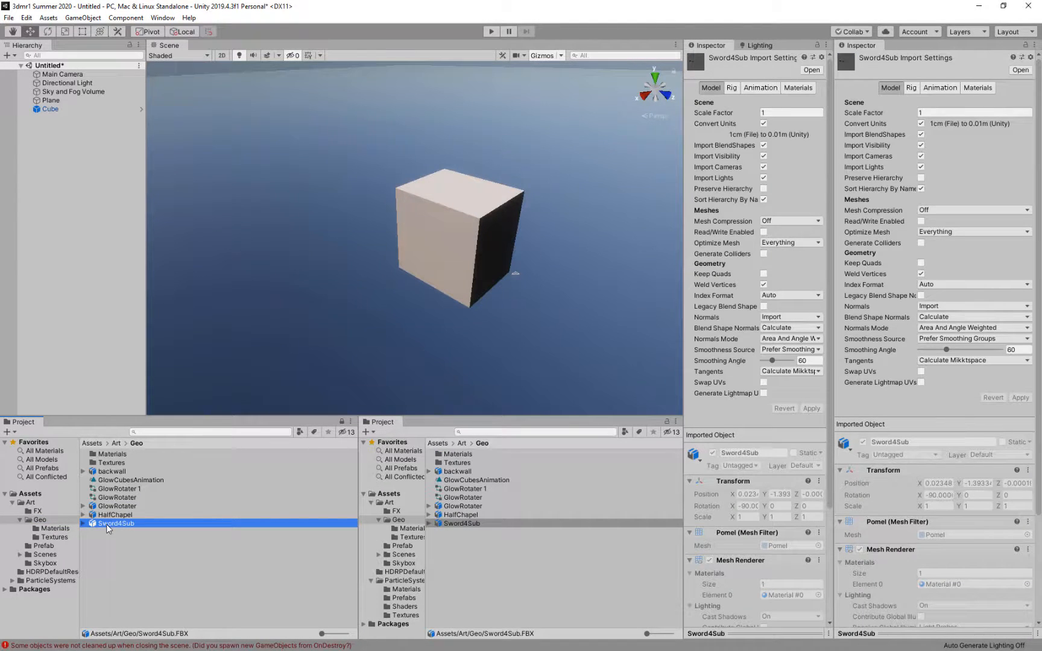
drag(106, 524, 88, 221)
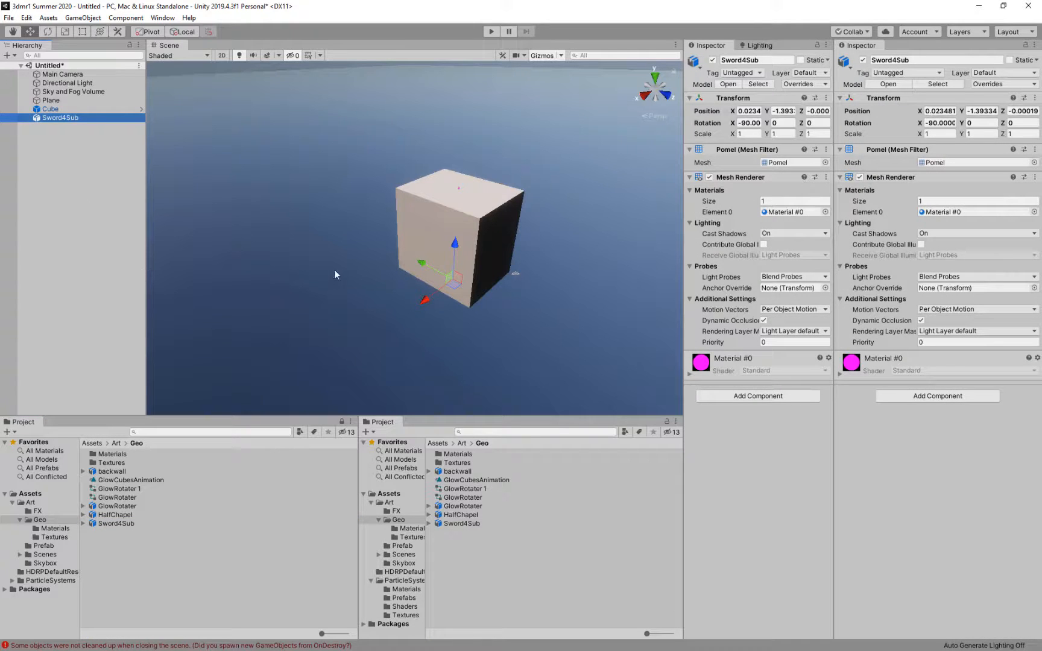
Move Sword4Sub clear of the cube to about -17.46 on Z and rotate it to about 89.3 degrees on Z.
drag(421, 263, 222, 315)
right_drag(221, 312, 377, 249)
key(a)
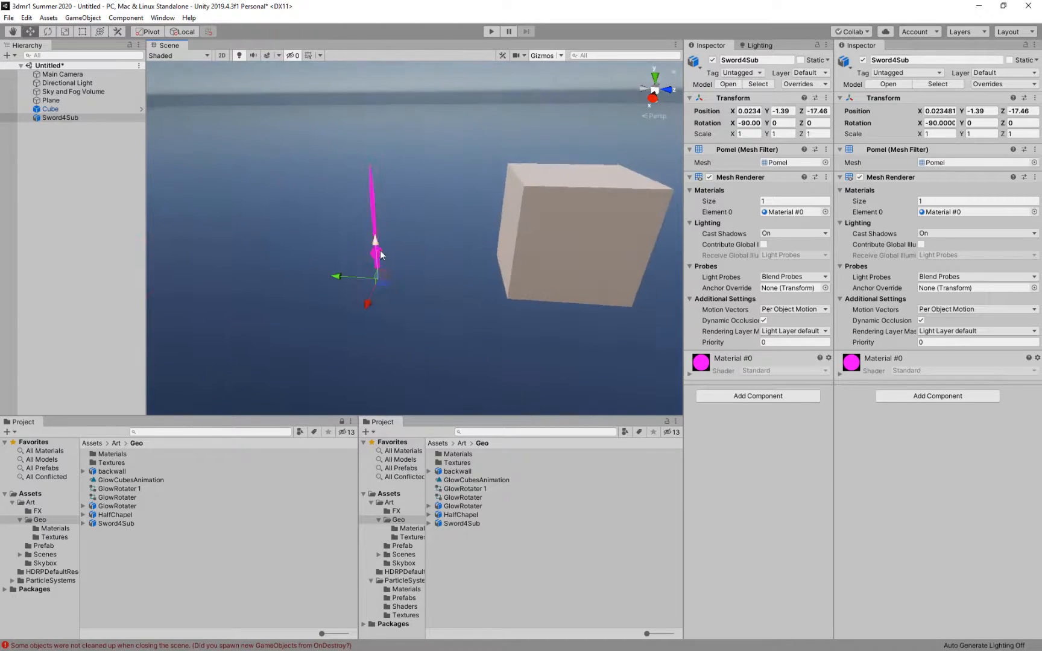
scroll(377, 250, up, 3)
scroll(375, 252, down, 2)
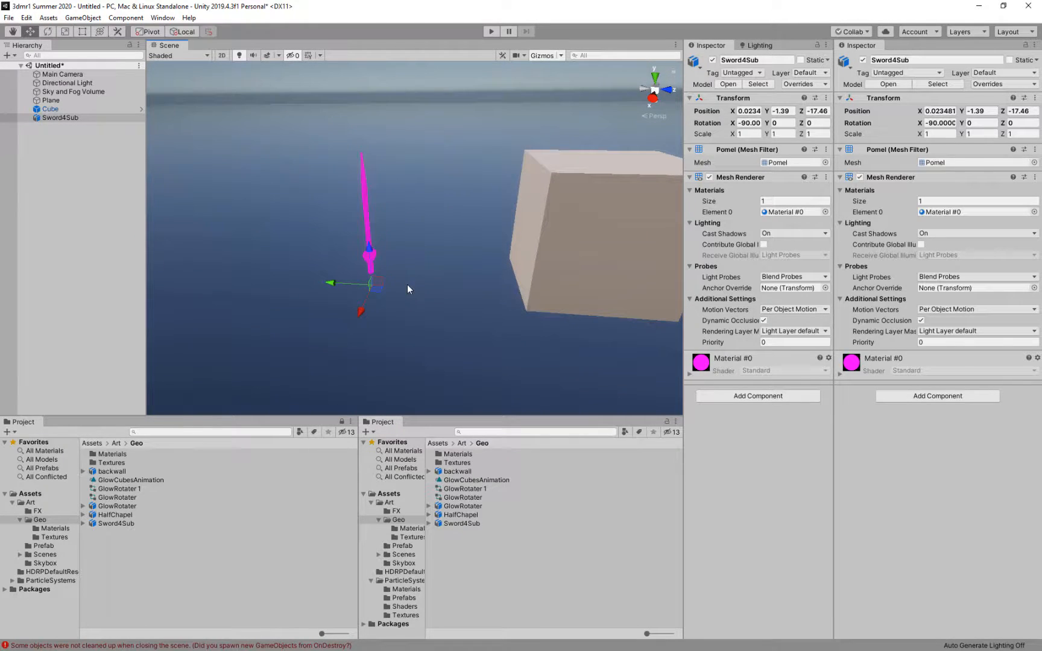
key(e)
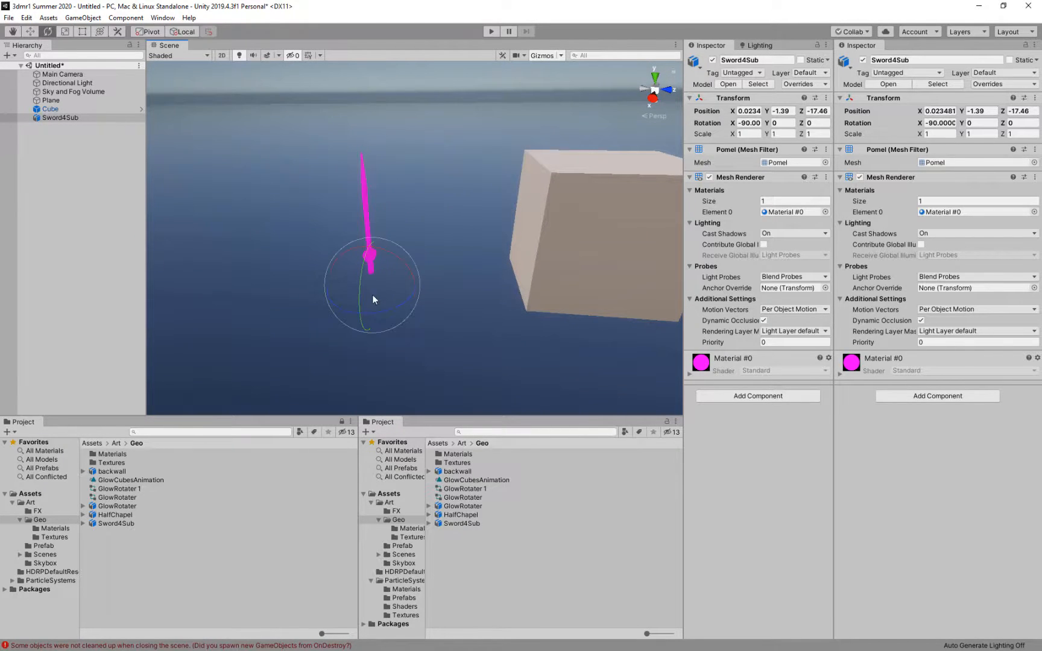
drag(387, 310, 239, 305)
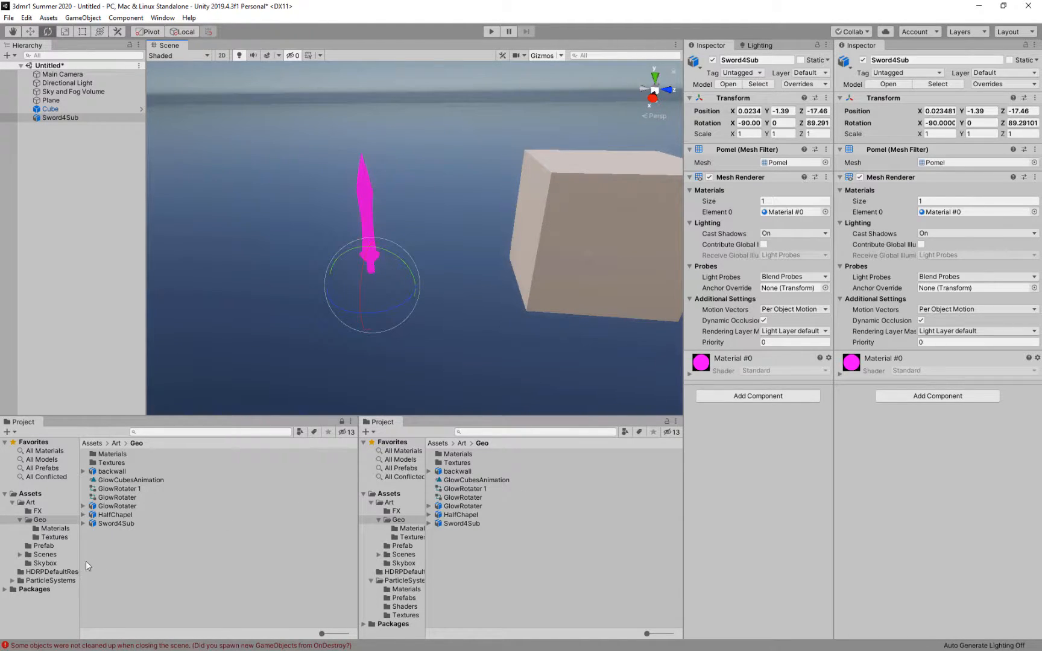
Apply the reflect material from the Geo Materials folder to the sword.
click(56, 529)
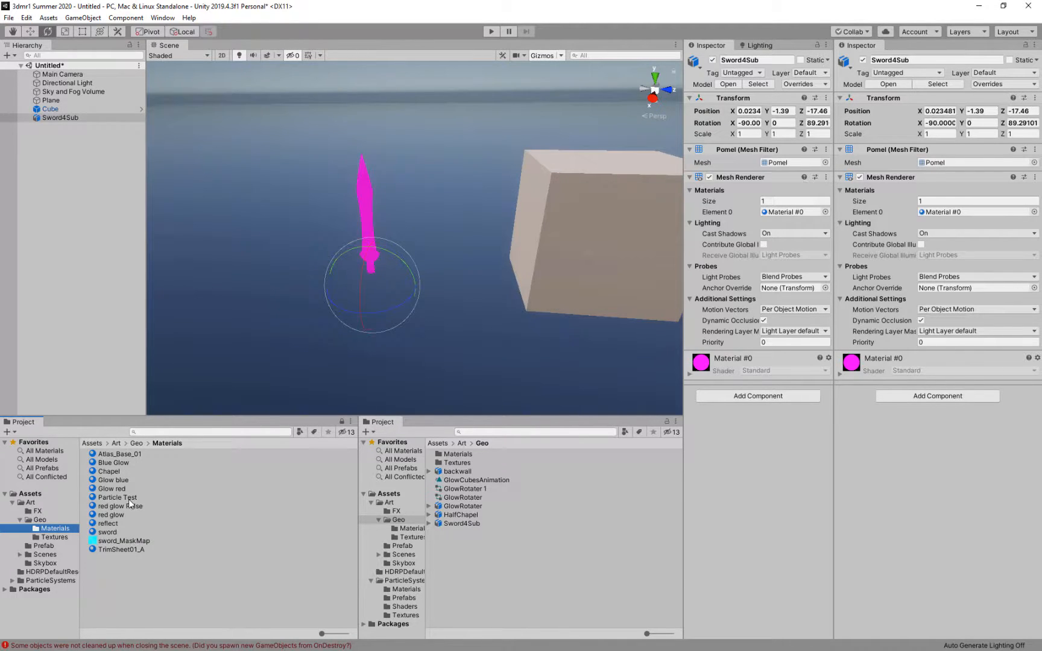
drag(107, 525, 362, 228)
Examine the look of the sword's reflect material beside the cube from several angles and distances.
drag(488, 285, 337, 309)
middle_drag(428, 241, 434, 306)
click(366, 309)
alt+drag(455, 340, 253, 328)
alt+drag(454, 336, 519, 282)
alt+right_drag(519, 282, 497, 276)
alt+drag(458, 278, 199, 241)
middle_drag(386, 260, 405, 317)
scroll(344, 302, up, 8)
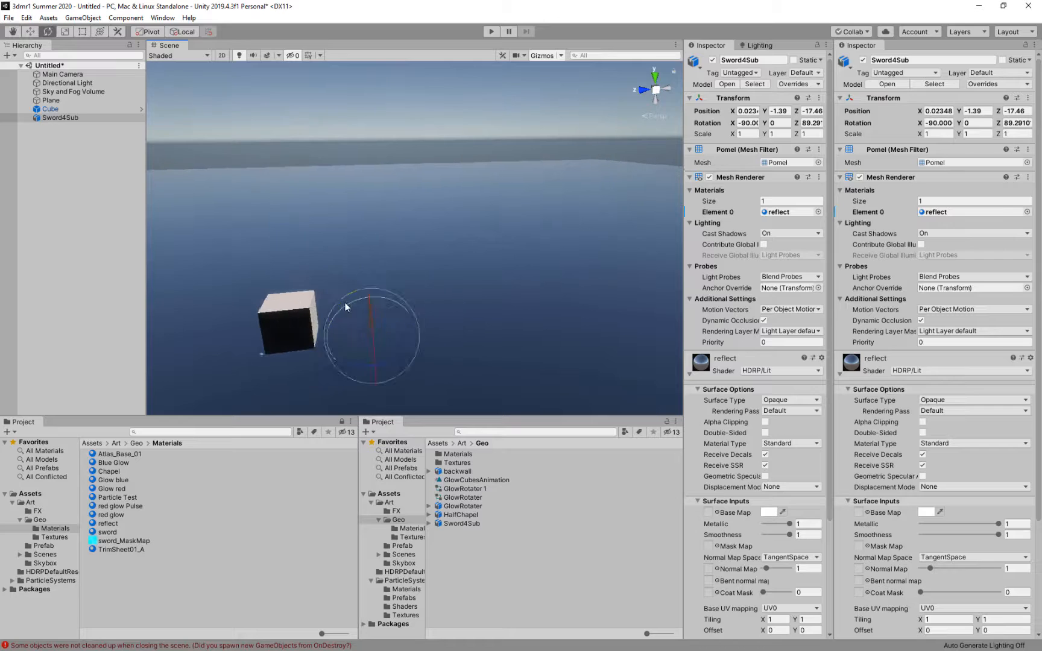
middle_drag(334, 346, 441, 275)
scroll(451, 291, up, 3)
scroll(438, 300, up, 5)
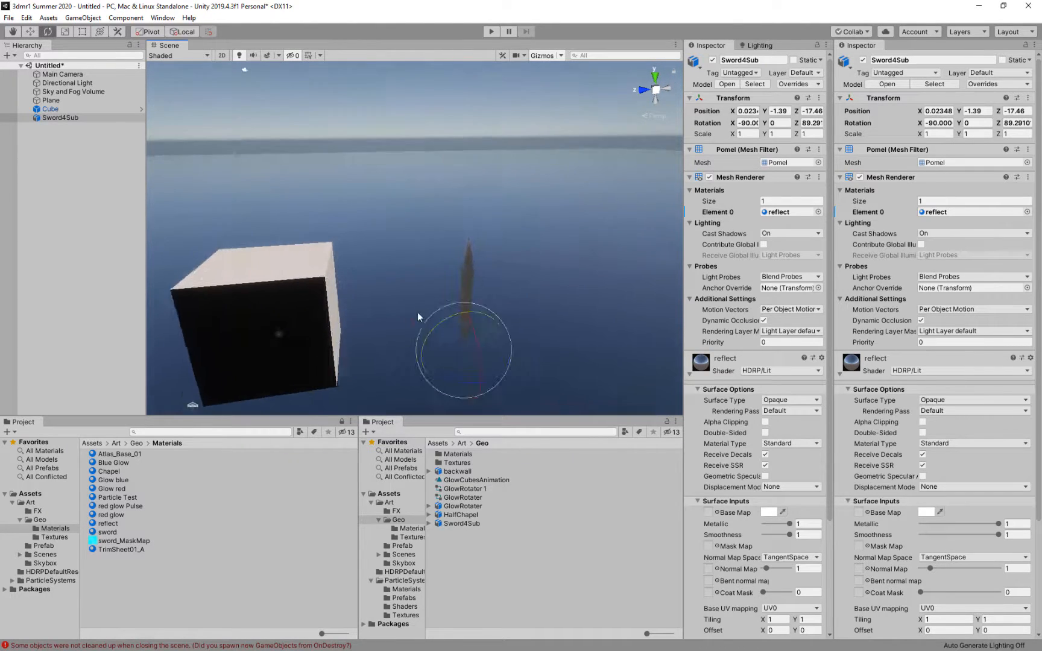
alt+right_drag(395, 283, 414, 237)
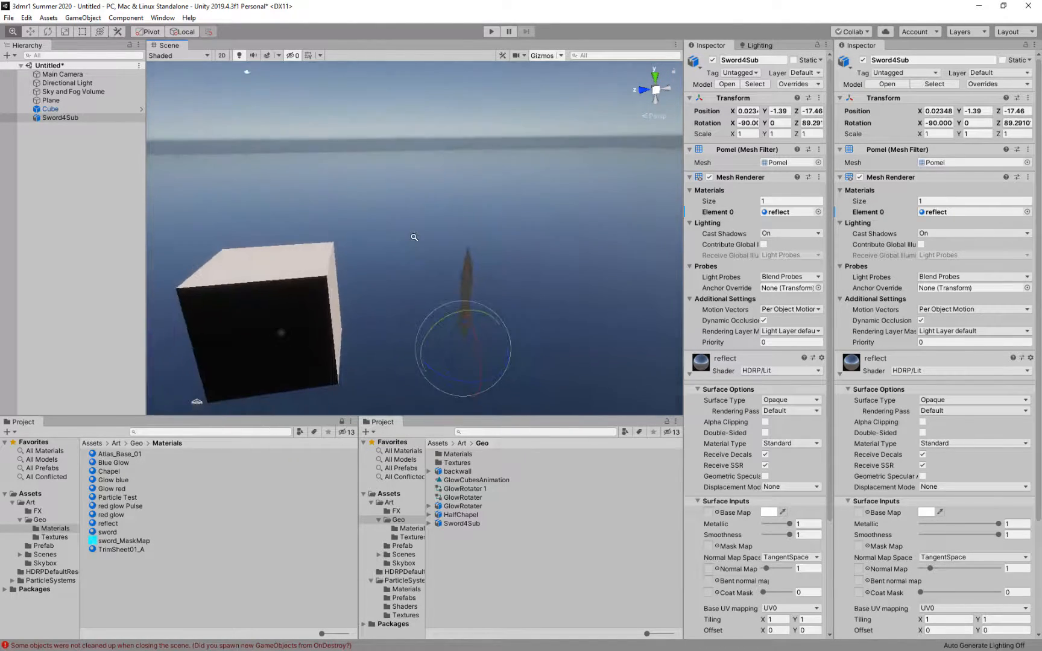
alt+drag(360, 331, 443, 270)
alt+right_drag(374, 339, 350, 269)
alt+drag(302, 334, 376, 338)
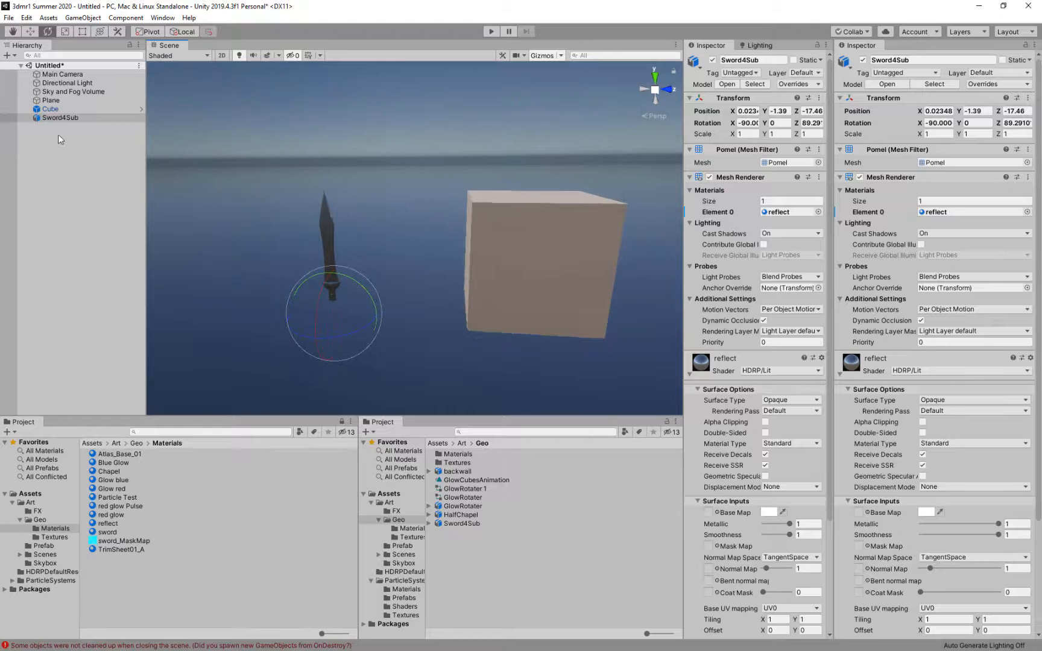
Make Sword4Sub a child of the Cube instance, check the Cube prefab in editing mode and return to the scene.
drag(59, 116, 63, 110)
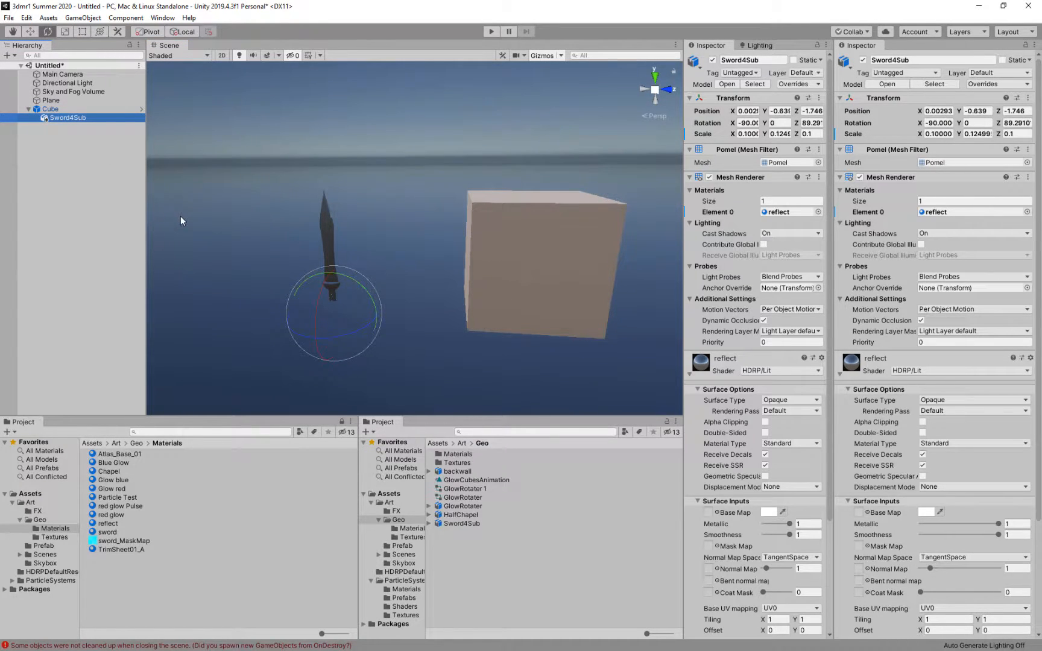
click(140, 108)
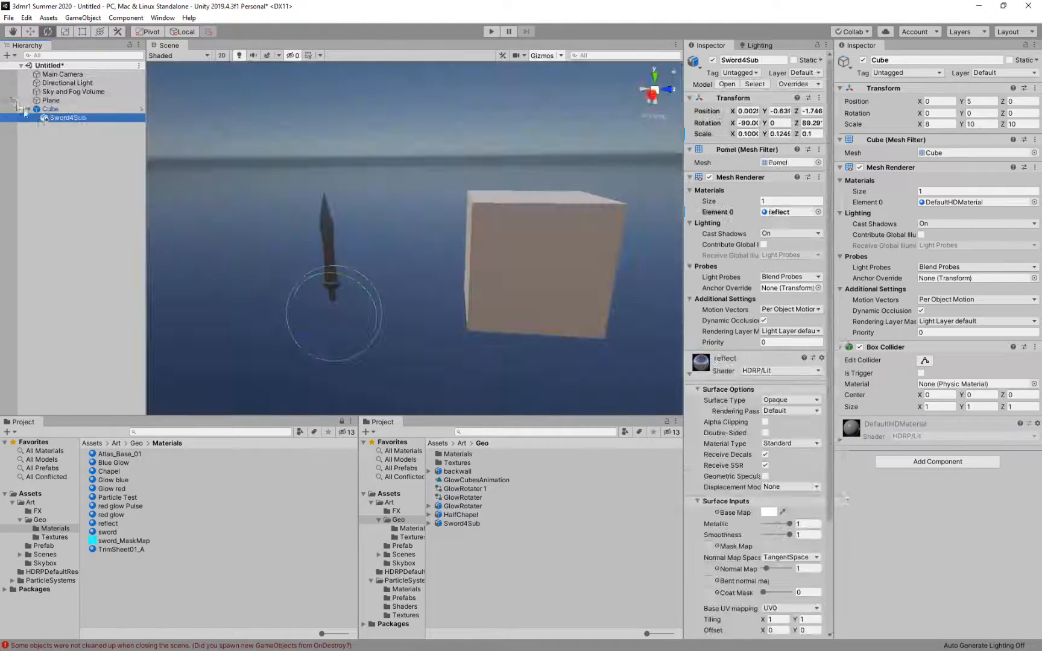
click(4, 68)
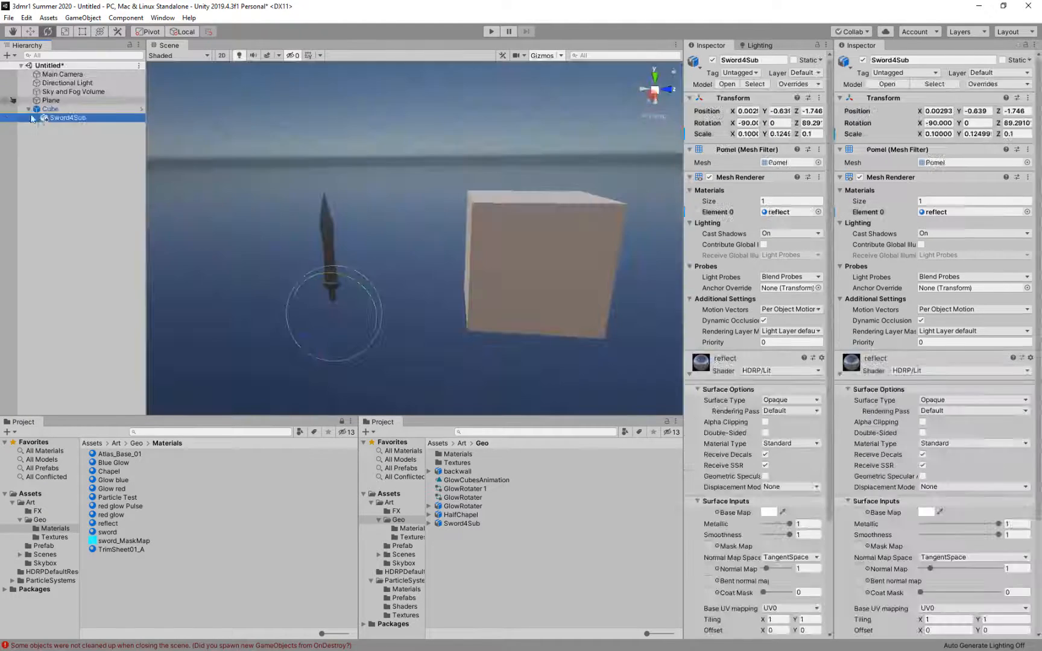
click(90, 283)
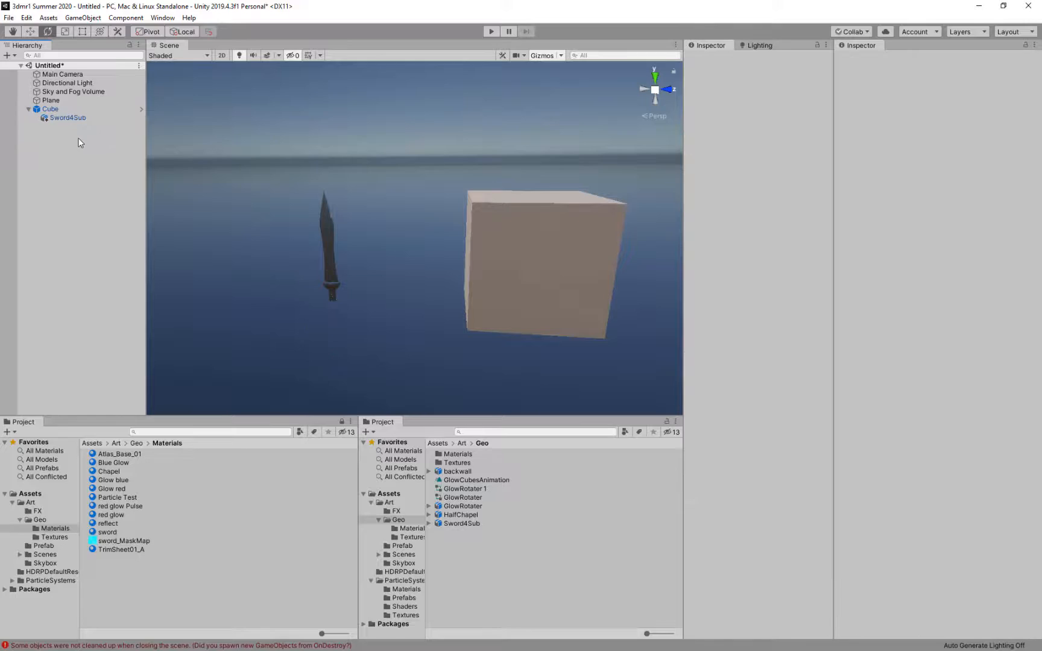
Undo the parenting of Sword4Sub under the Cube instance.
click(49, 118)
key(ctrl+z)
key(ctrl+z)
key(ctrl+z)
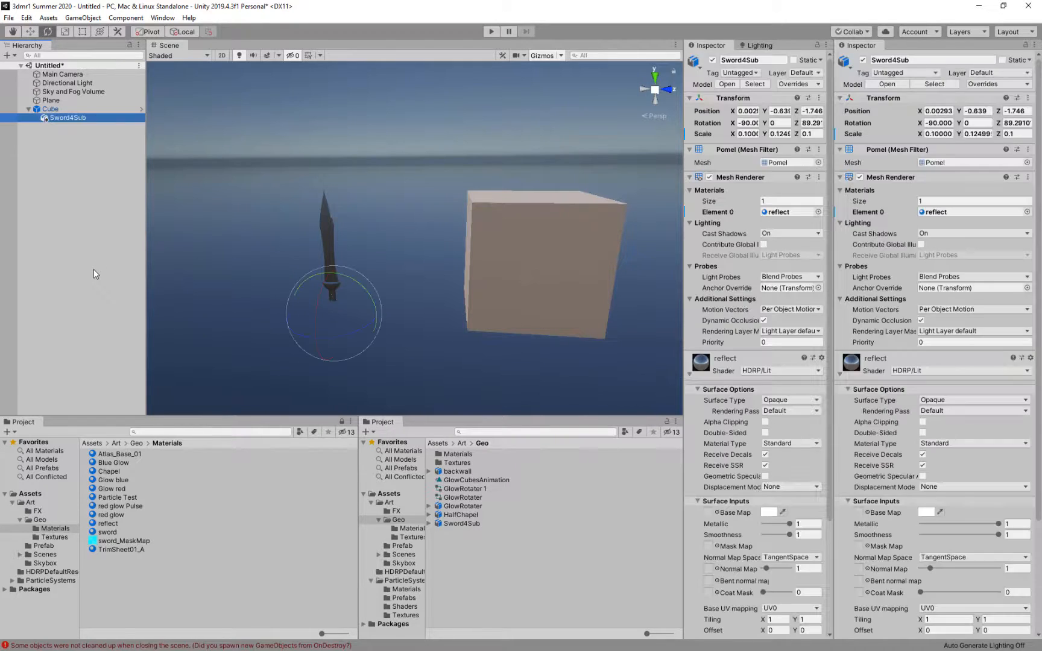
Create a new 3D cube in the scene and make Sword4Sub its child.
right_click(65, 233)
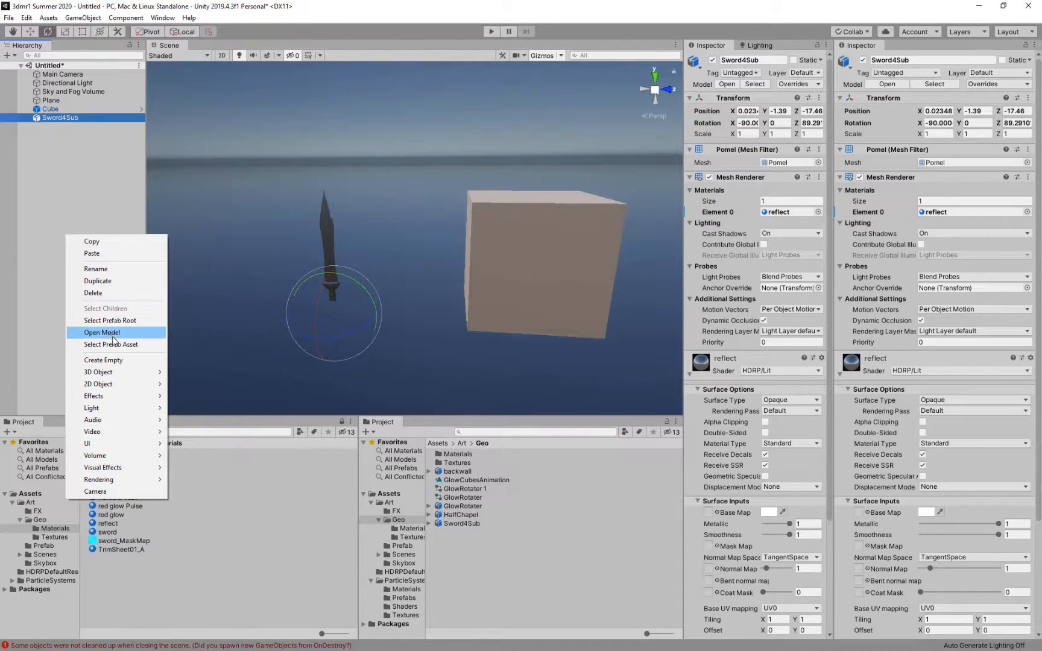
mouse_move(128, 375)
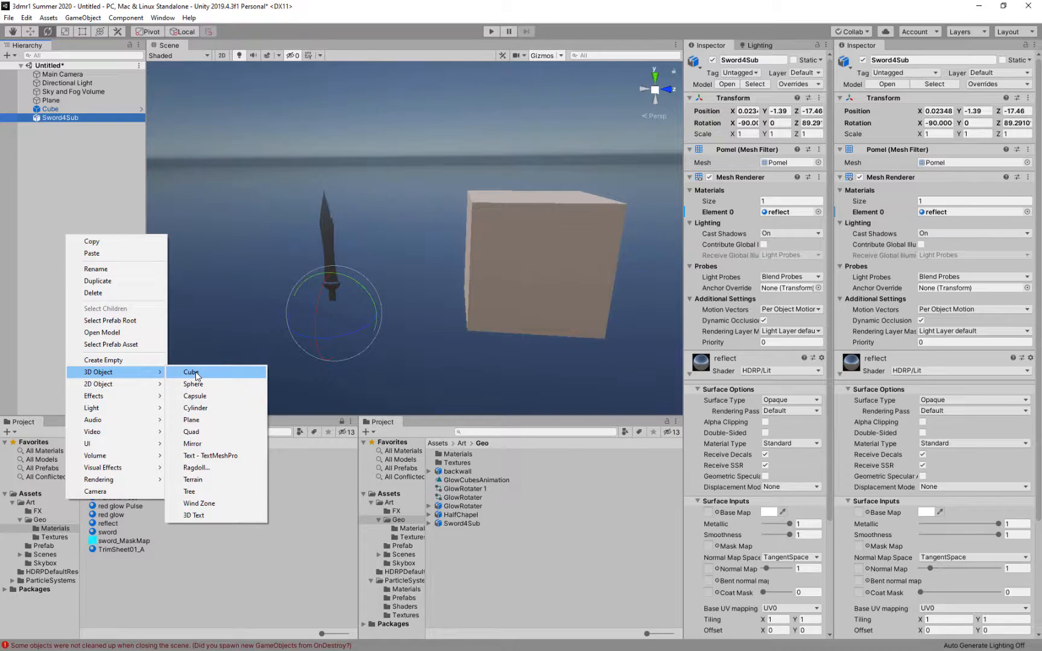
click(197, 374)
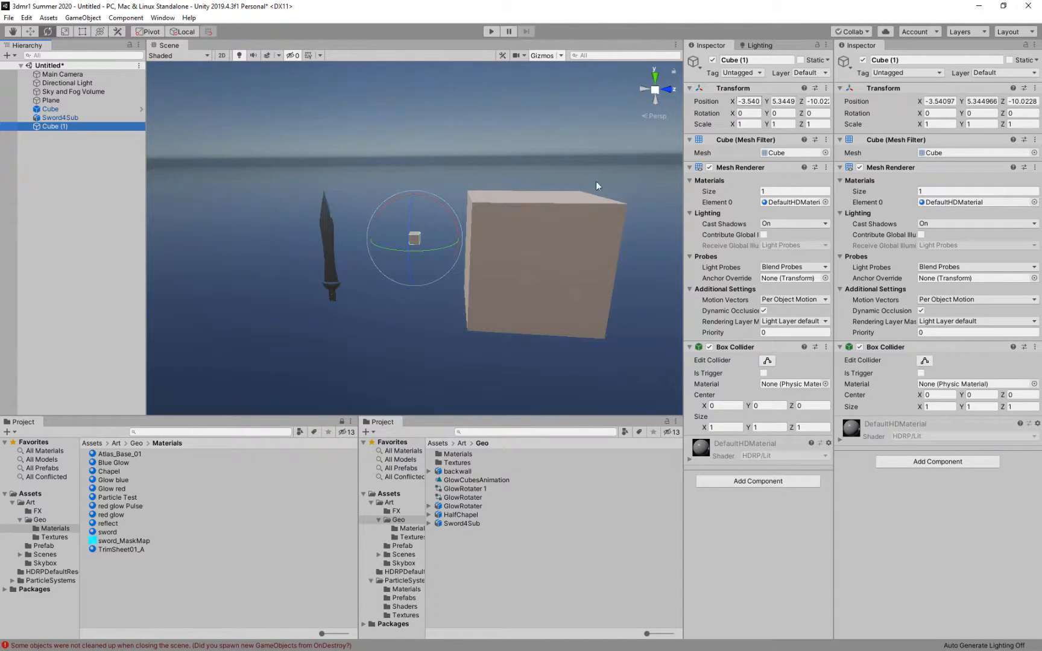
drag(57, 119, 54, 126)
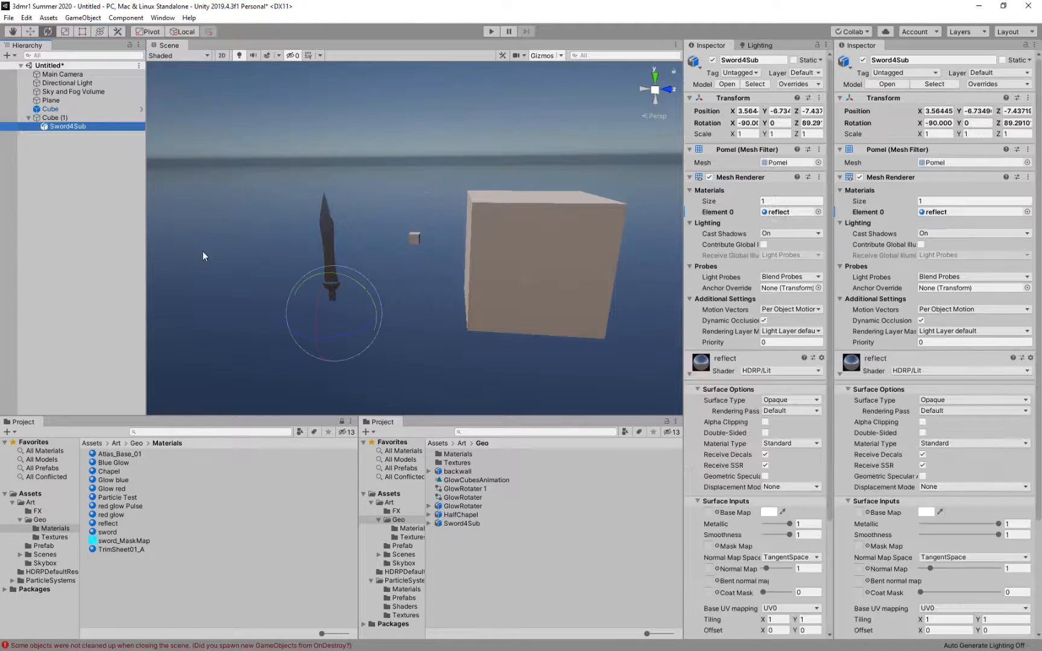
Try rotating the new small cube together with its child sword, and undo the rotation.
key(w)
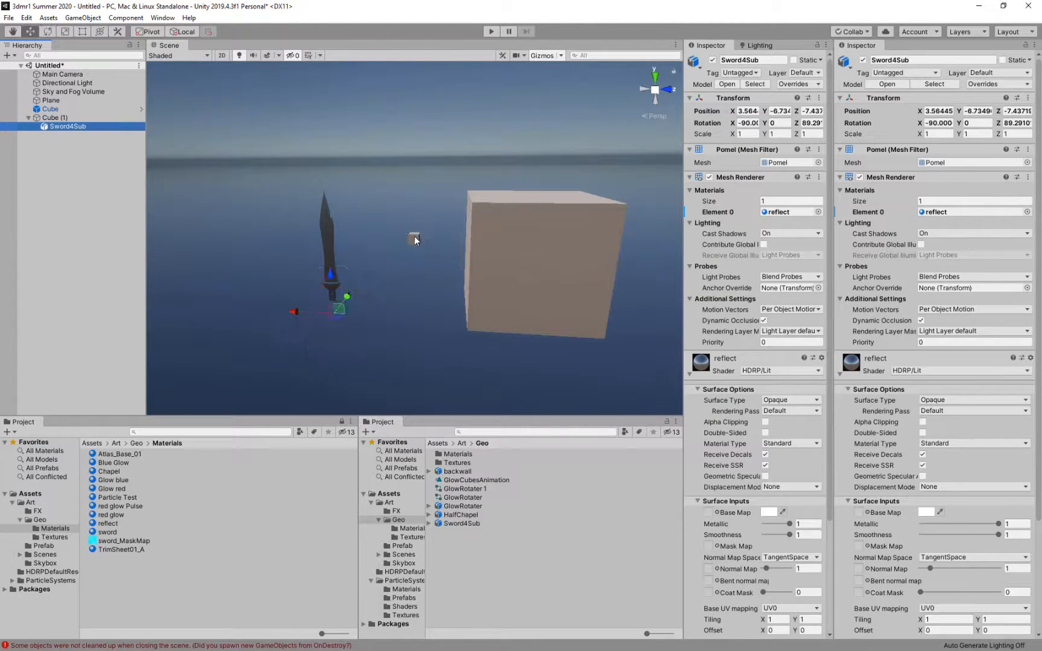
click(417, 238)
key(e)
drag(425, 247, 325, 251)
key(ctrl+z)
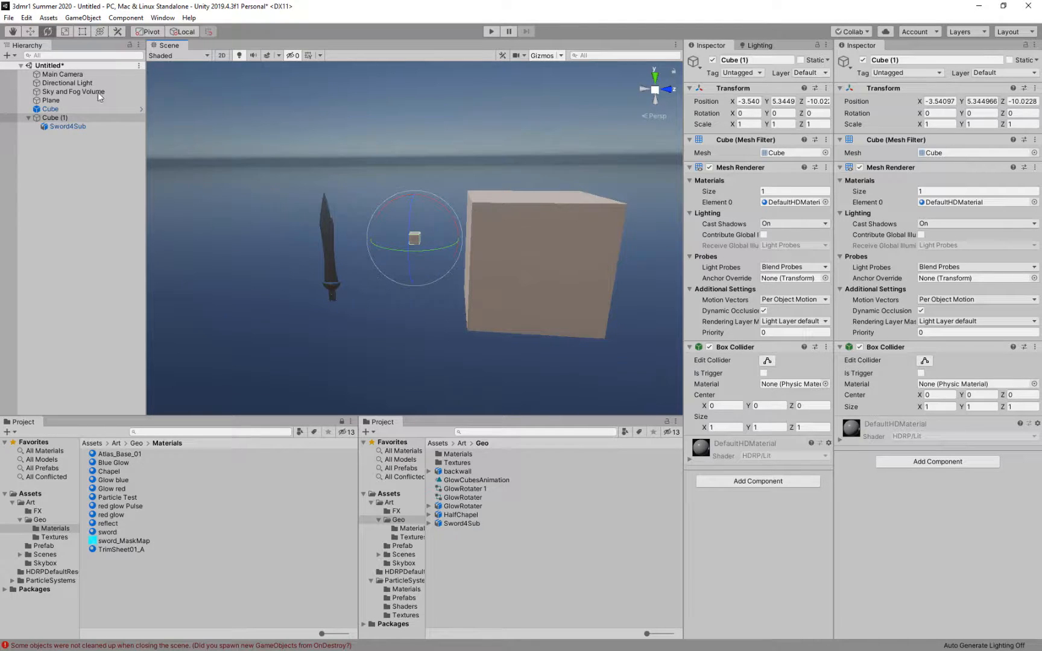
Save the Cube (1) object with its child sword as a prefab in the Prefab folder.
drag(48, 117, 43, 549)
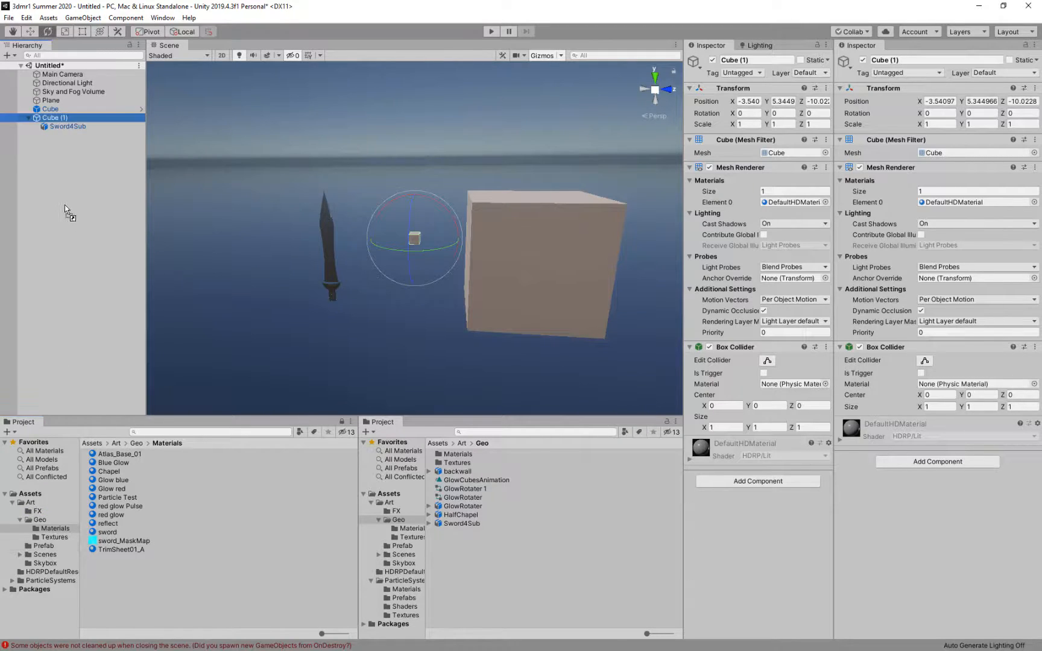
click(43, 546)
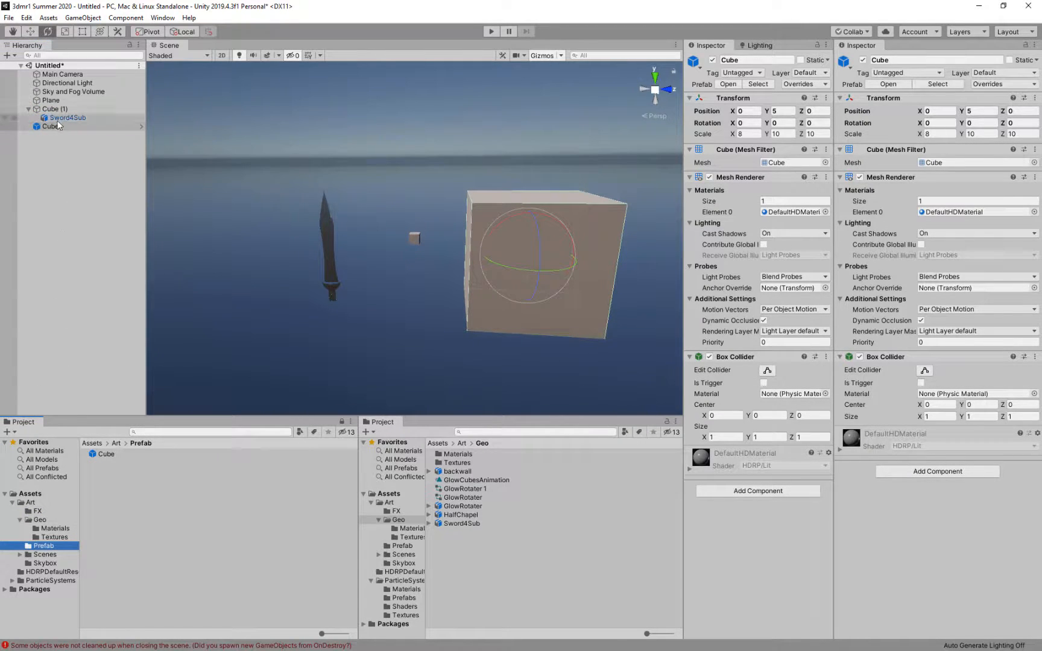
drag(50, 109, 281, 566)
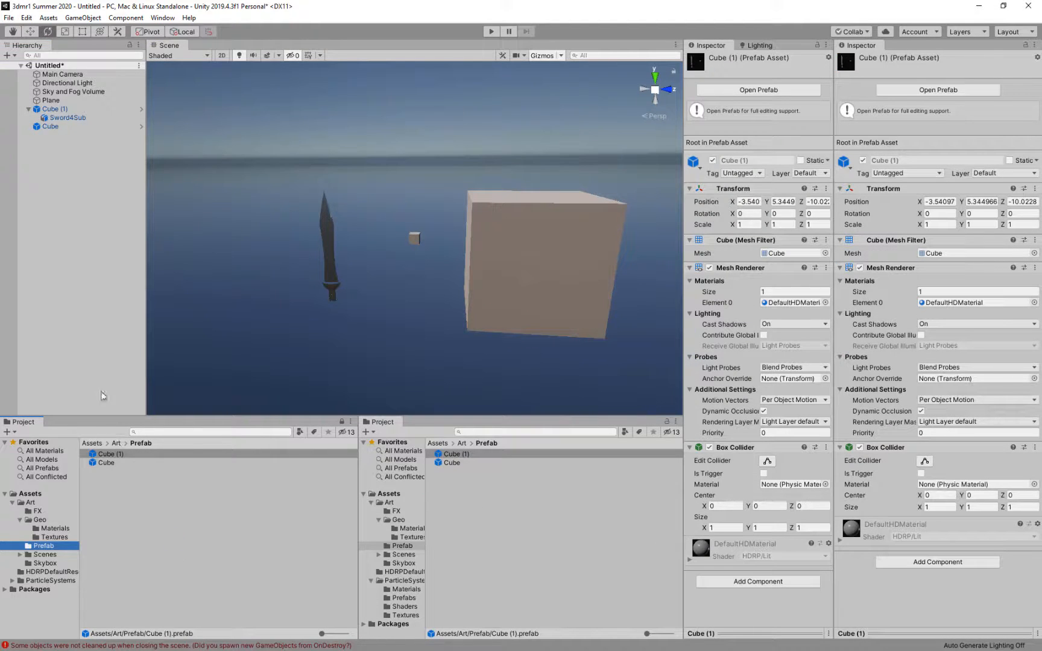
click(29, 111)
click(29, 111)
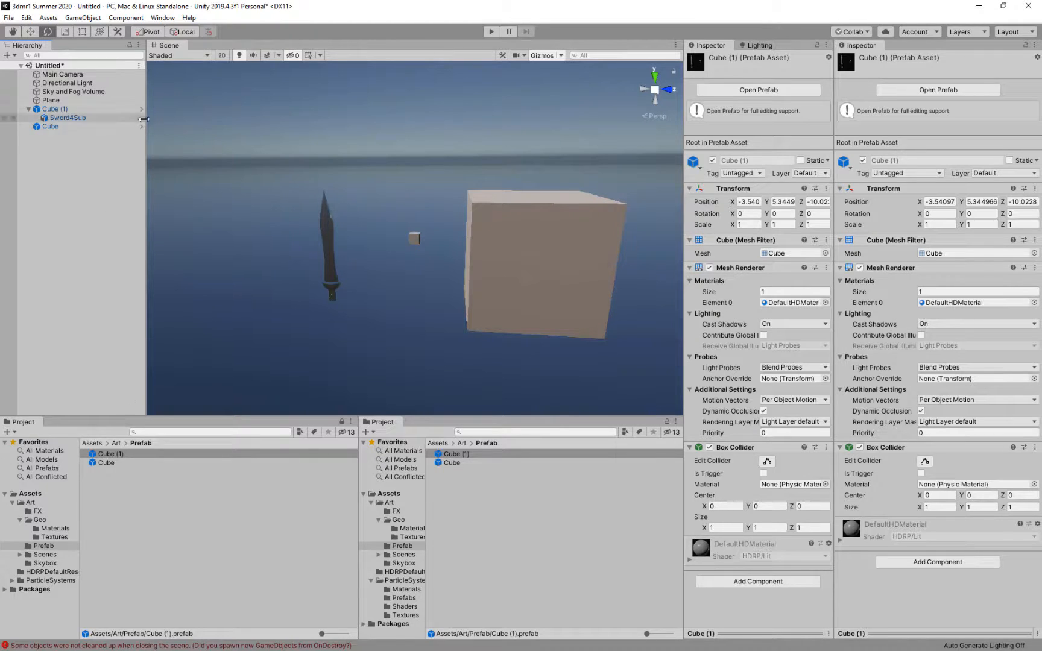
Open the Cube (1) prefab for editing and select its root cube, with both cube and sword in view.
click(141, 109)
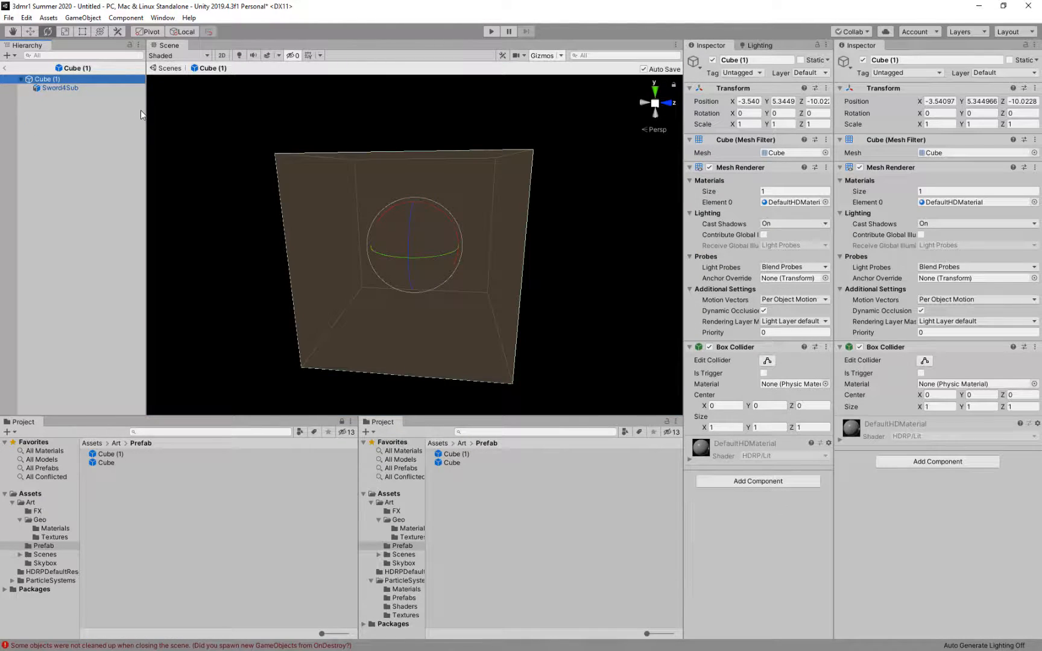
click(58, 88)
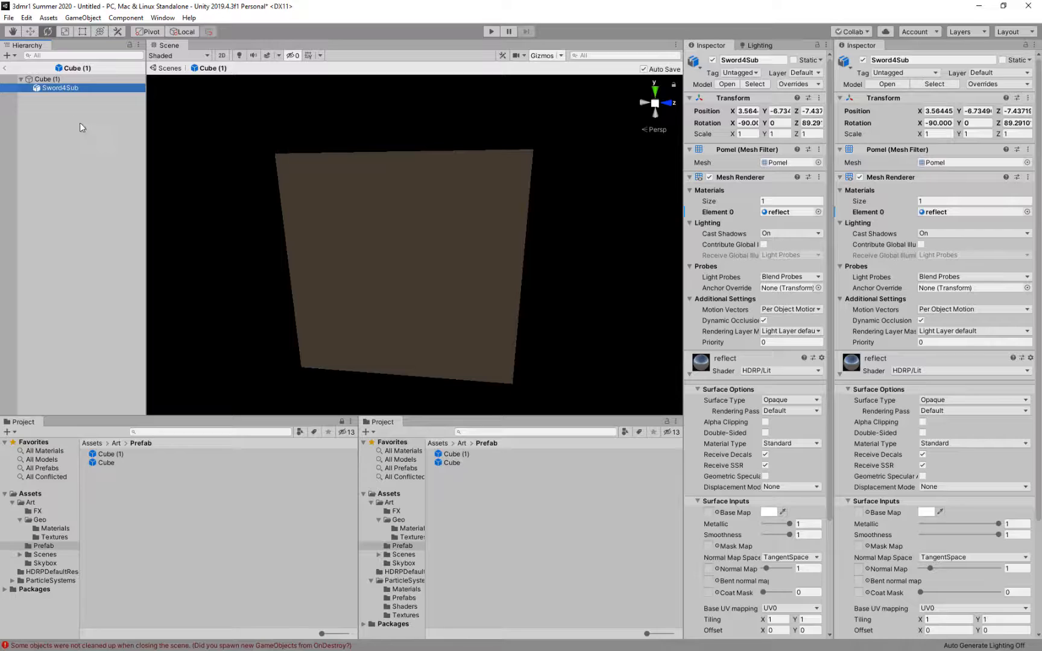
scroll(379, 271, down, 10)
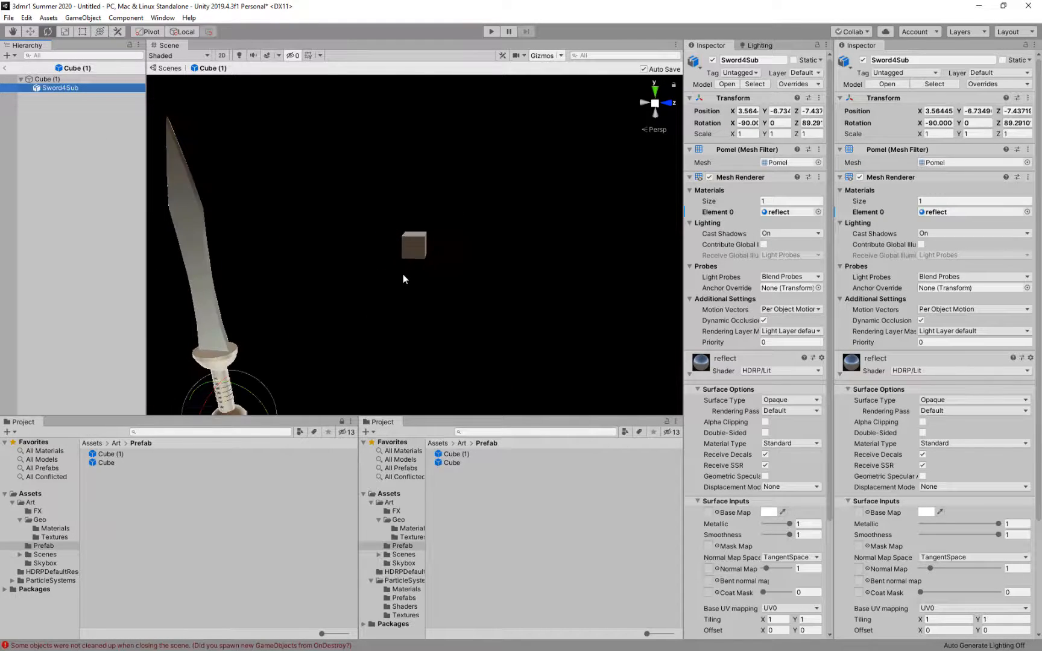
alt+drag(401, 284, 237, 254)
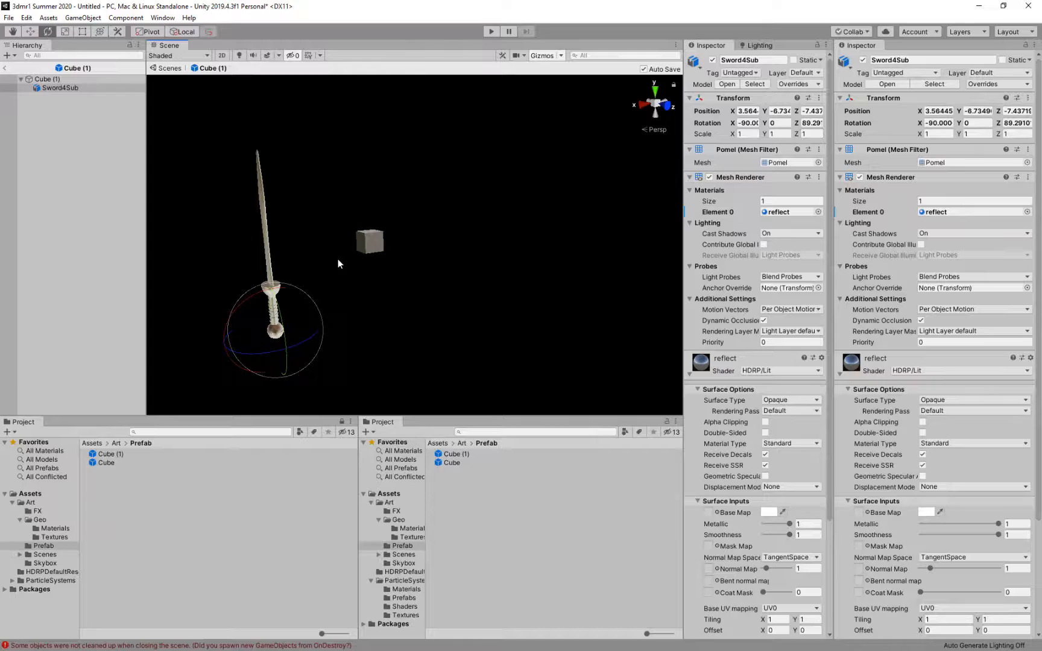
click(374, 241)
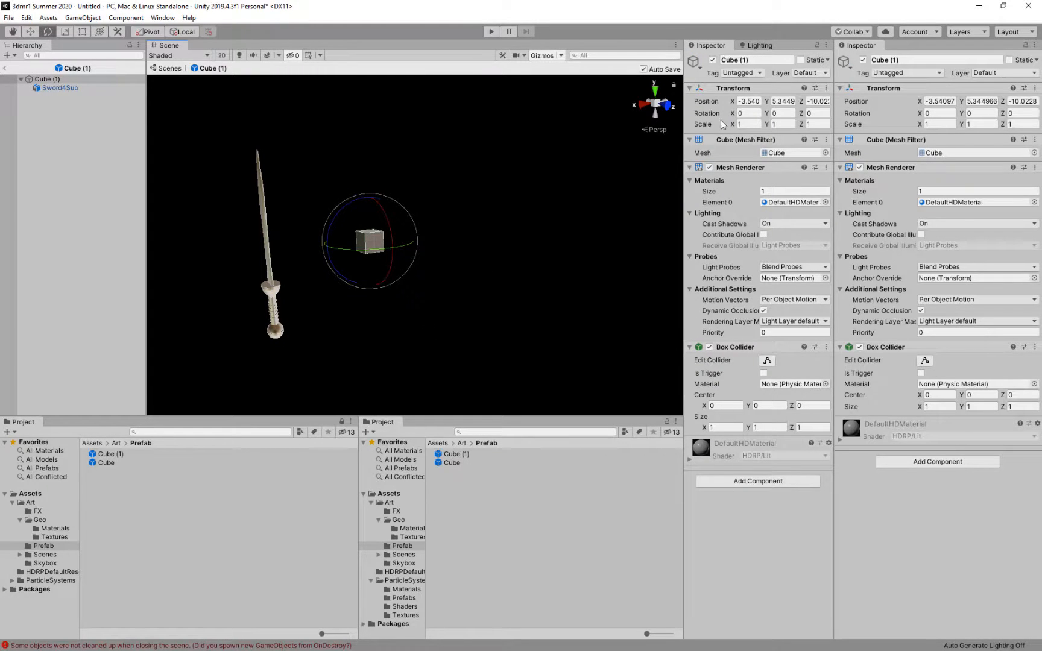
right_drag(377, 331, 553, 308)
scroll(383, 276, down, 5)
key(f)
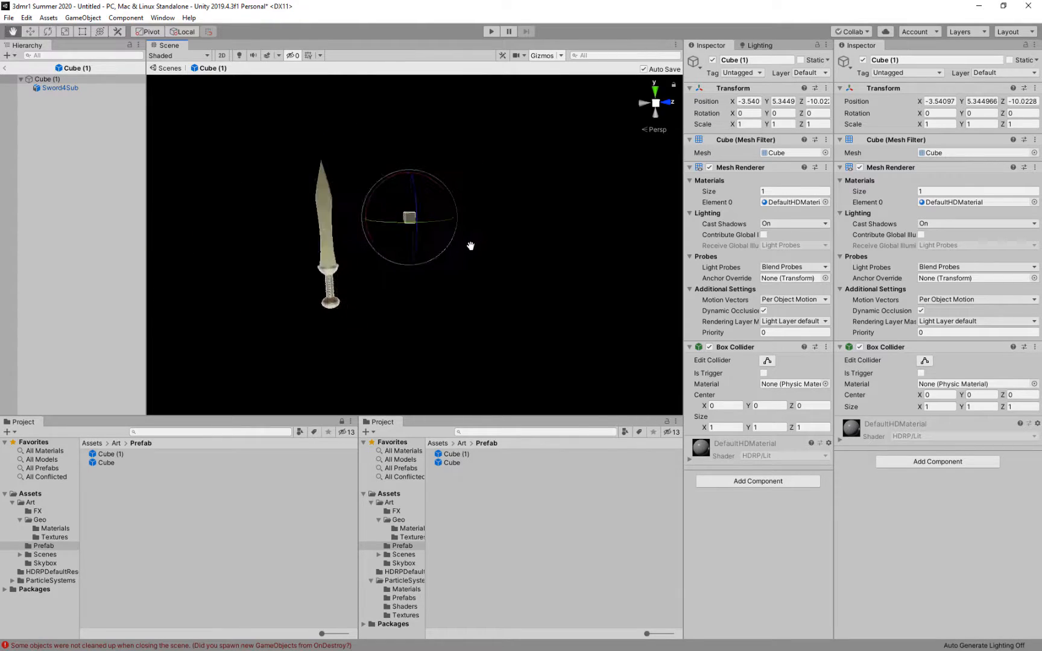
Set the scale of the prefab's root cube to 10 on X, Y and Z.
click(742, 125)
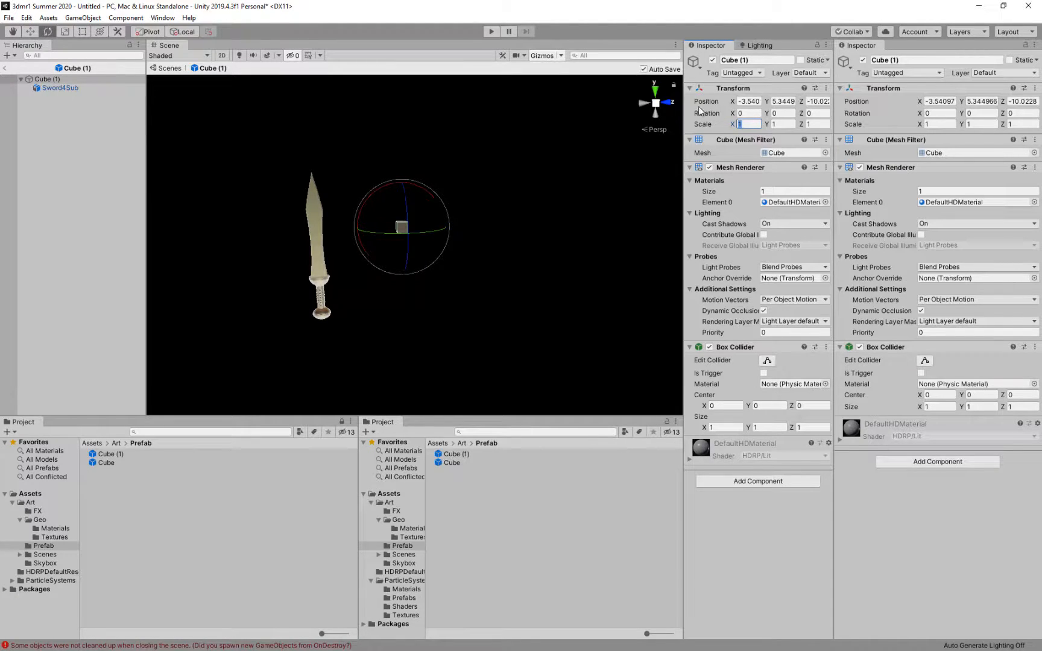
text(10)
key(Tab)
text(10)
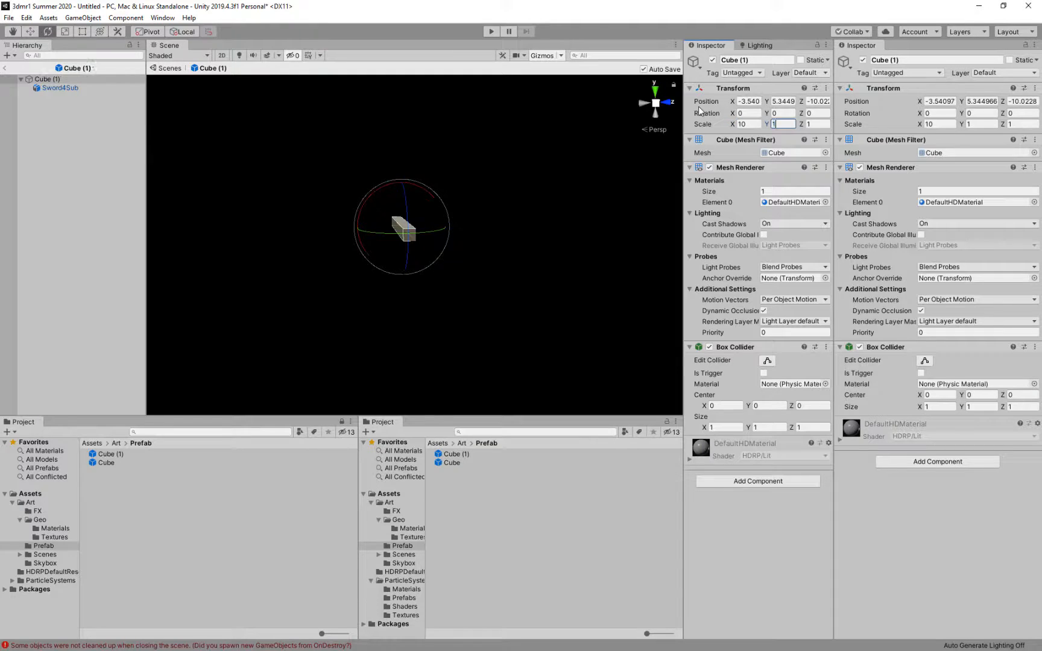
key(Tab)
text(10)
key(Tab)
scroll(473, 259, down, 8)
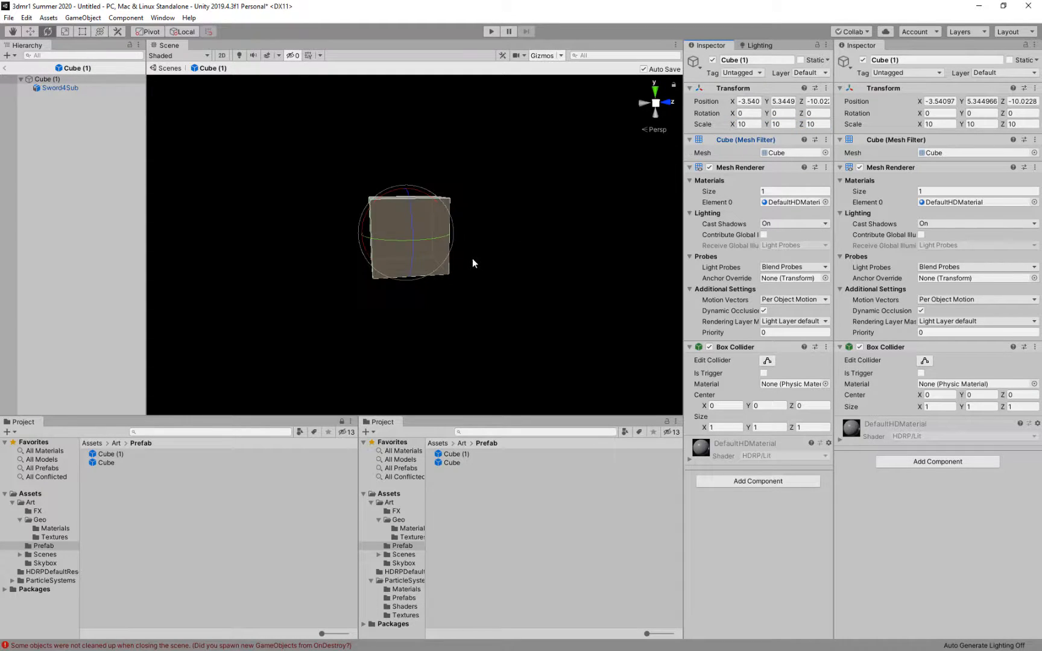
scroll(454, 281, down, 3)
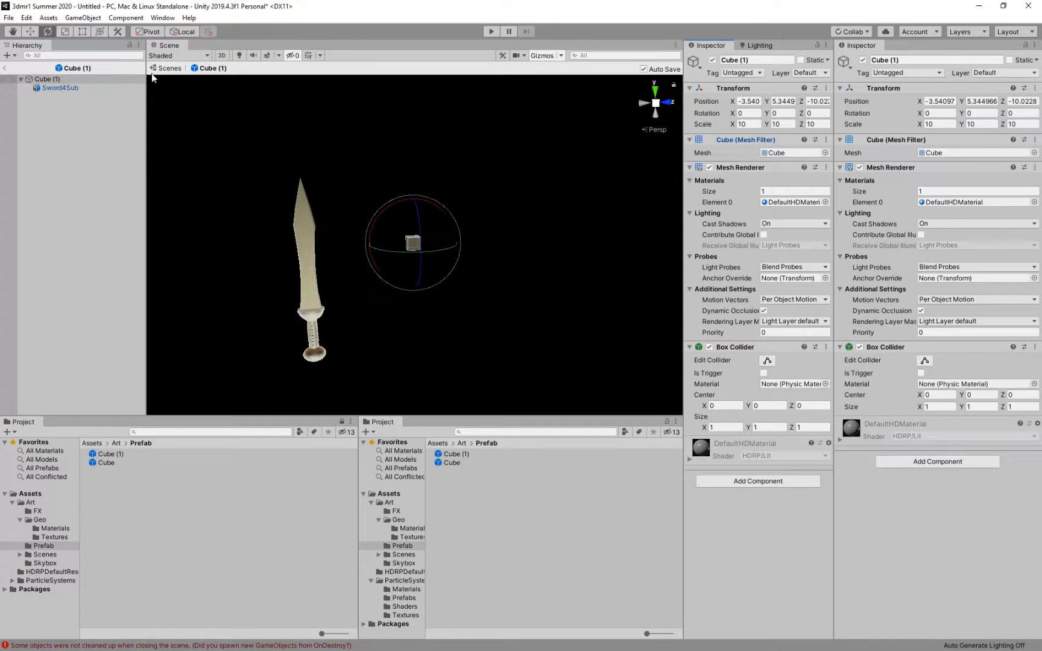
alt+drag(566, 282, 520, 279)
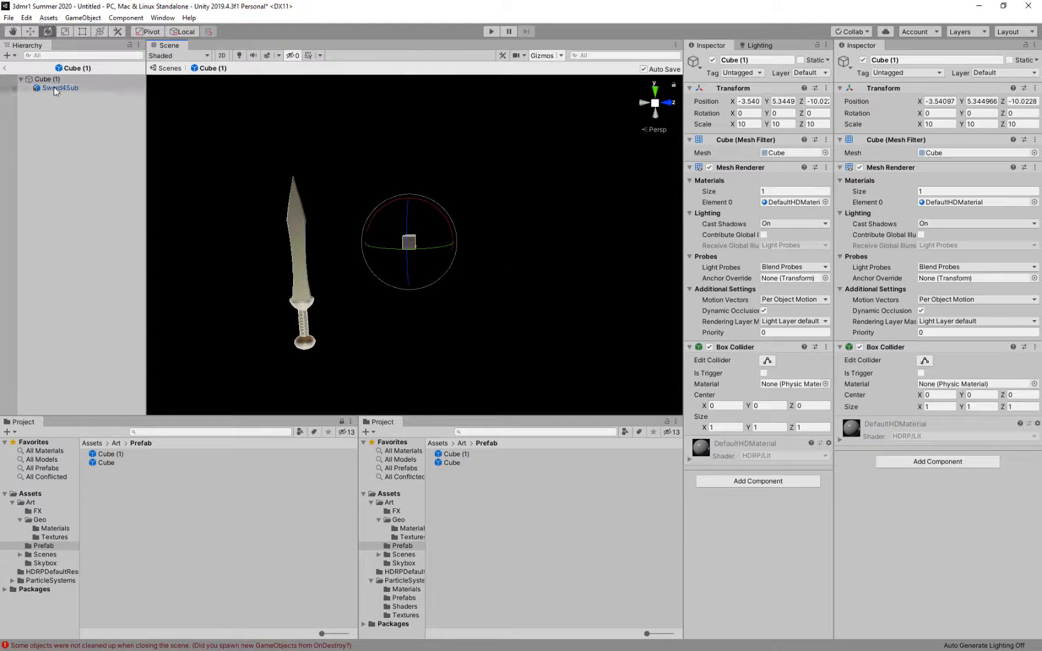
Leave prefab editing and delete the Cube (1) object with its child sword from the scene.
click(5, 69)
scroll(435, 266, down, 10)
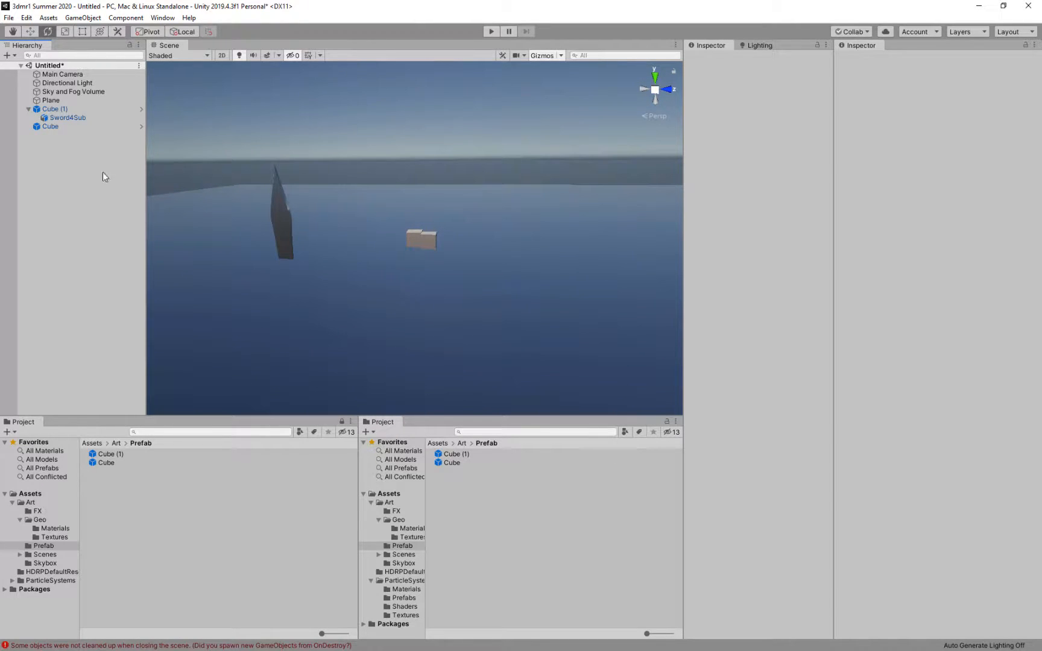
click(56, 109)
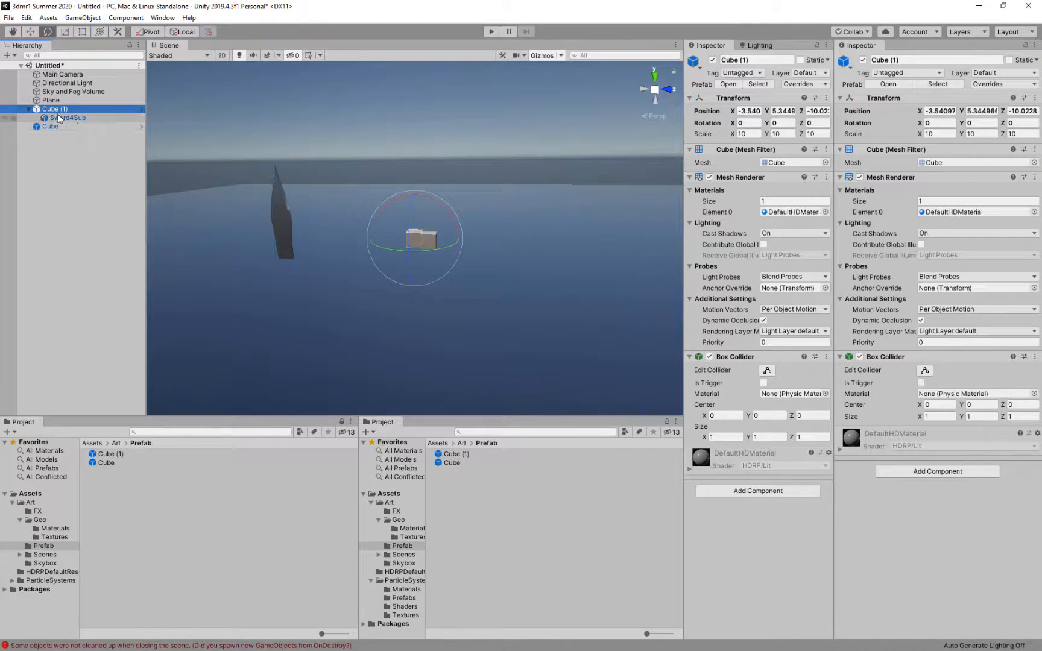
click(82, 109)
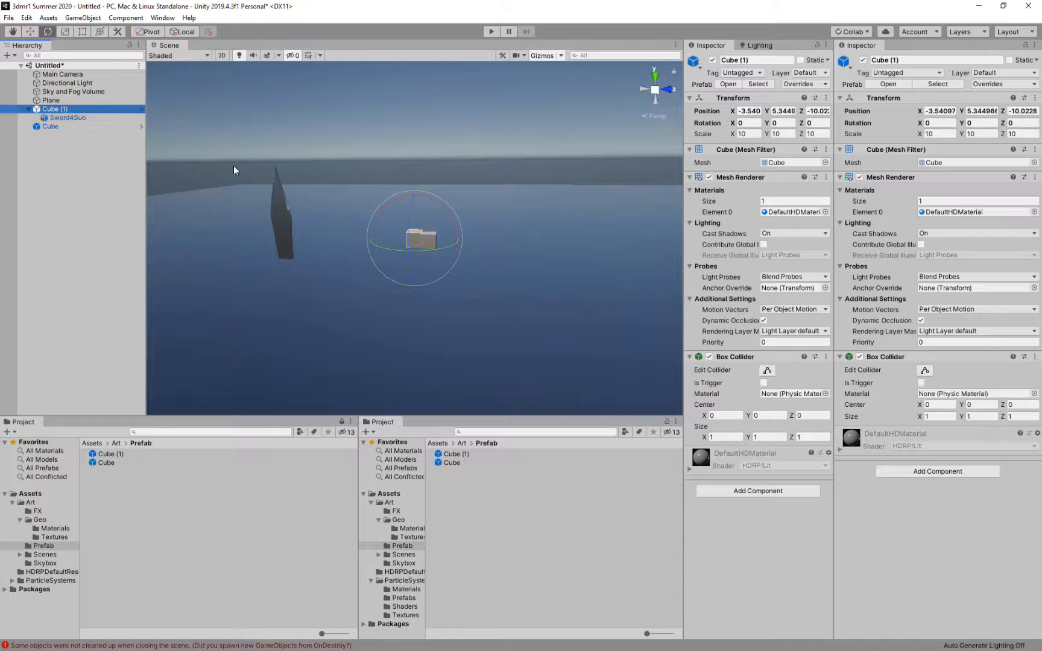
click(107, 164)
click(81, 110)
key(Delete)
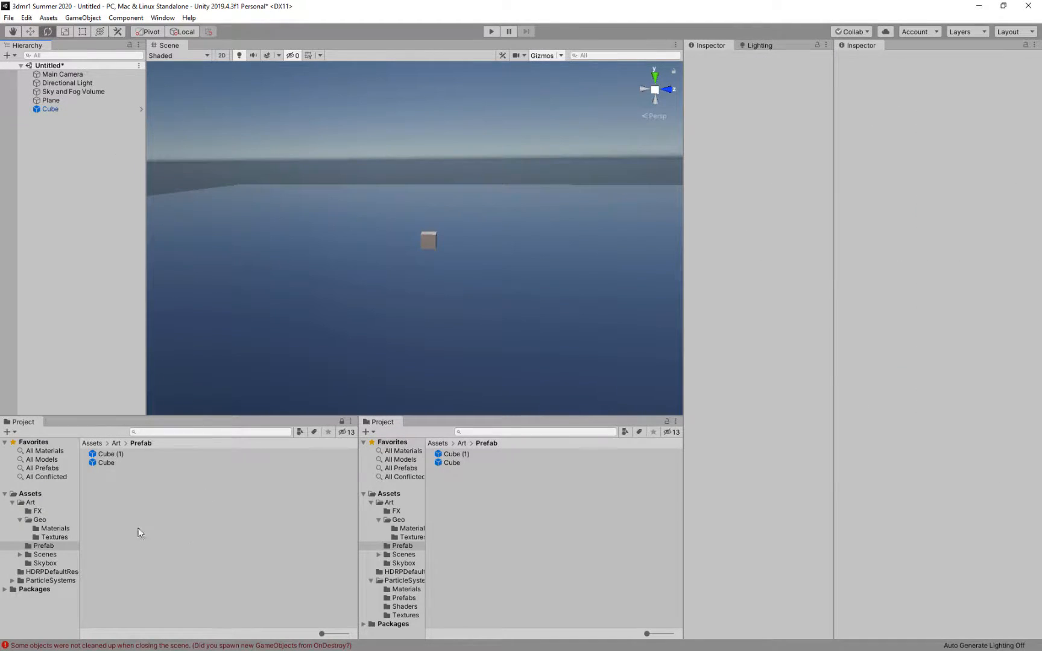
Delete the Cube (1) prefab asset from the Prefab folder.
click(109, 454)
key(Delete)
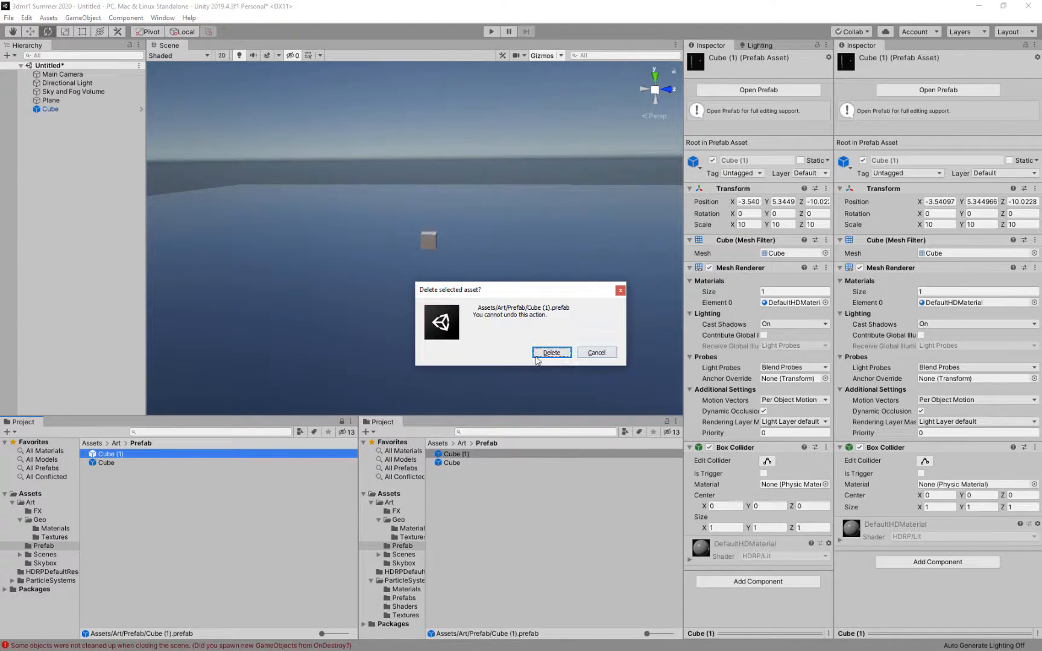
click(536, 354)
Delete the Cube prefab asset from the Prefab folder, keeping the Cube object in the scene.
scroll(449, 237, up, 5)
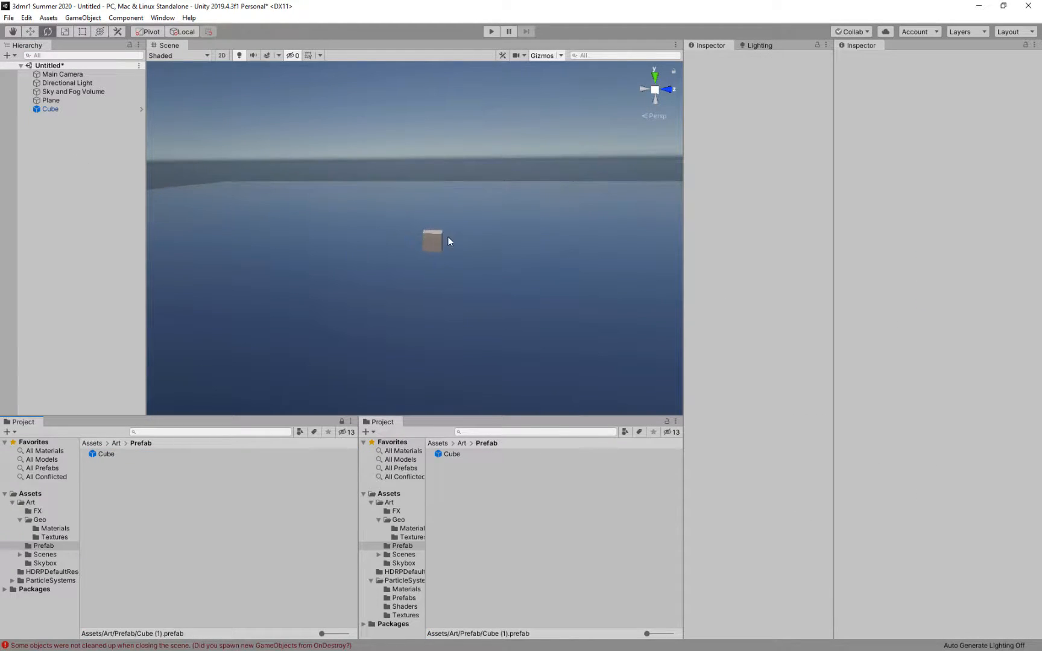
scroll(471, 248, up, 2)
click(492, 232)
middle_drag(581, 290, 484, 280)
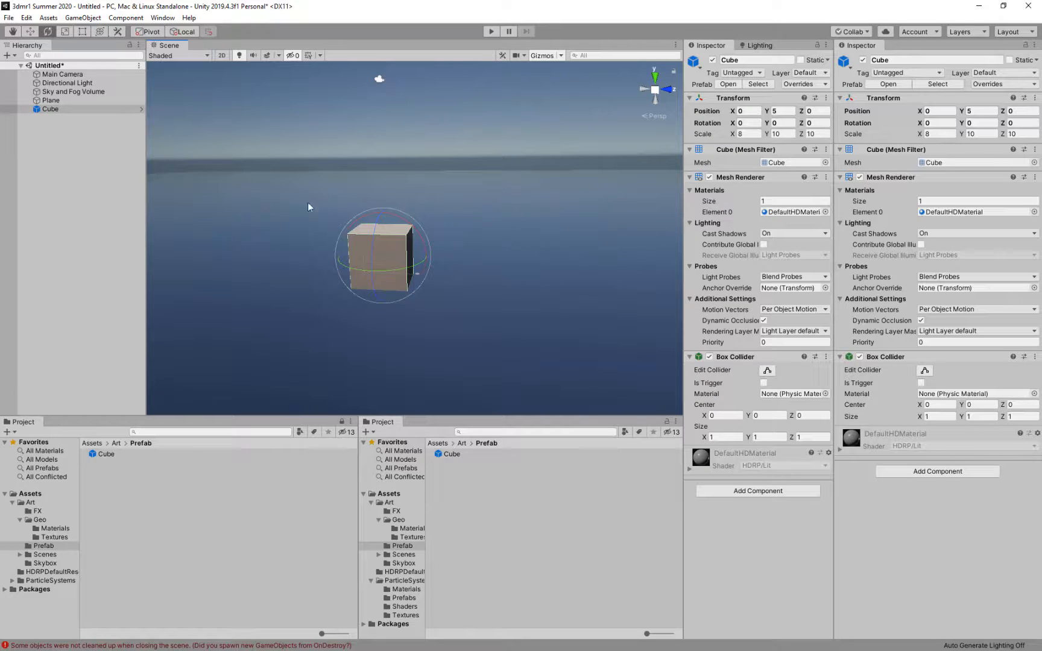
click(70, 109)
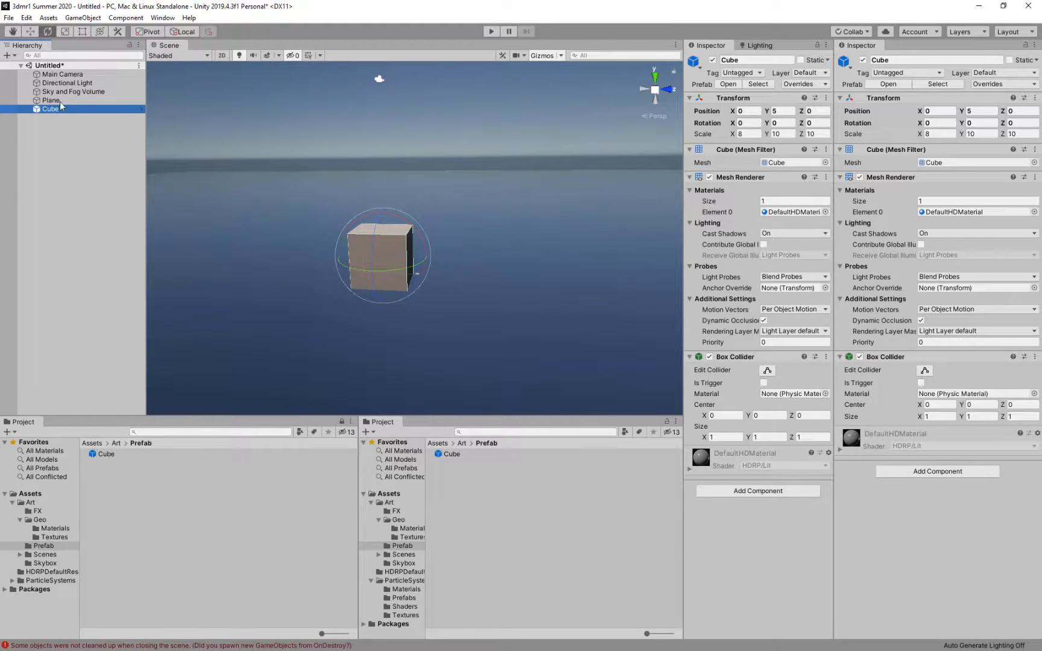
click(89, 183)
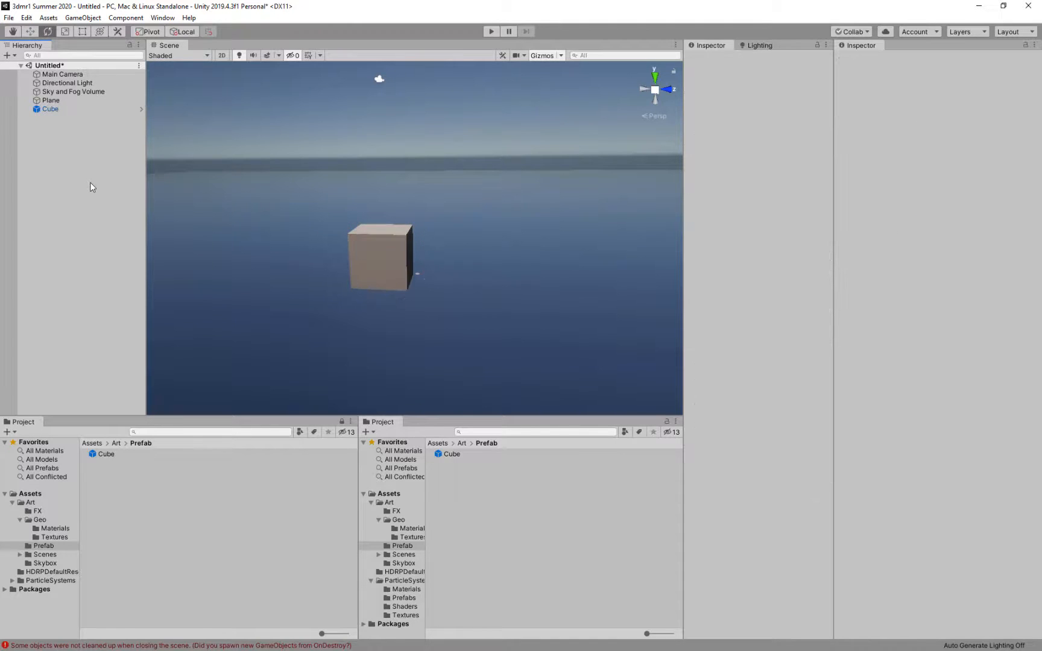
click(112, 453)
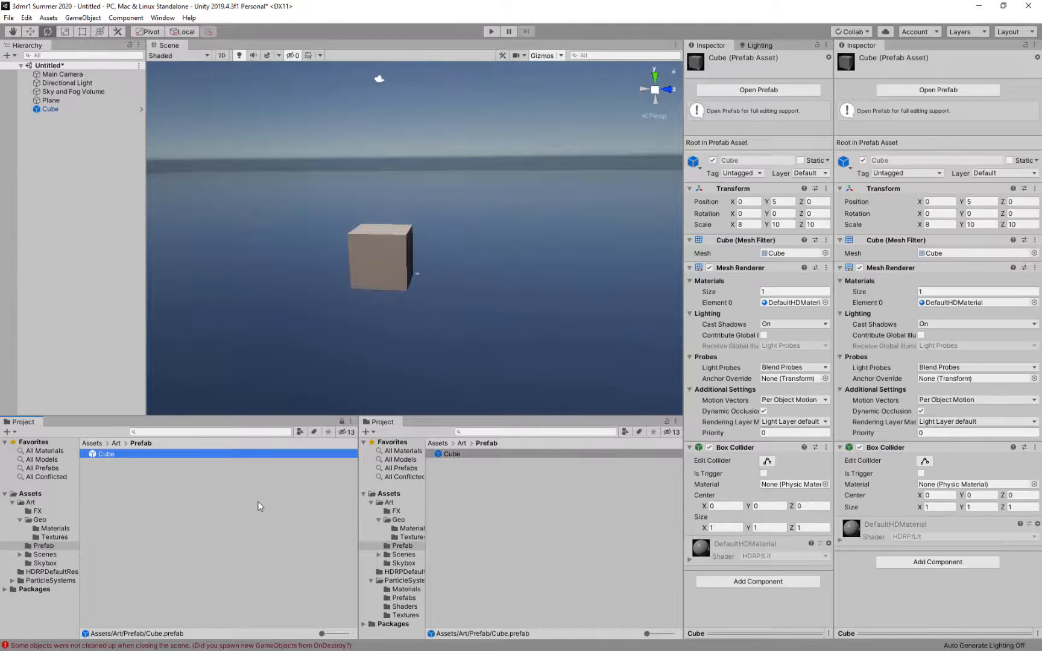
key(Delete)
click(552, 353)
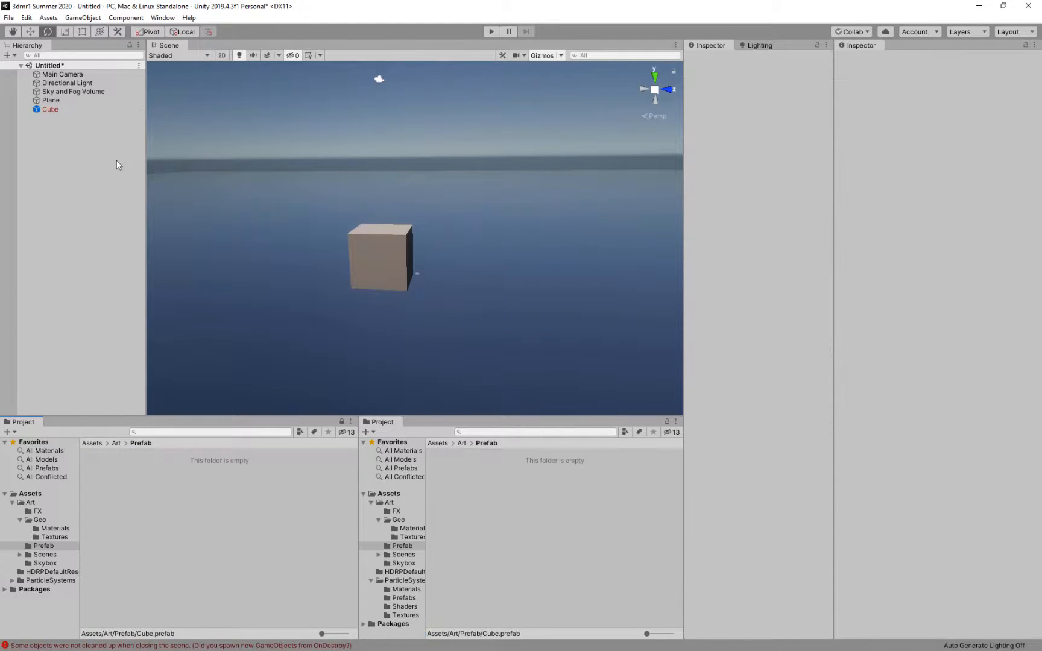
Save the scene's Cube object as a prefab in the Prefab folder again, and delete that prefab asset.
click(49, 111)
click(83, 126)
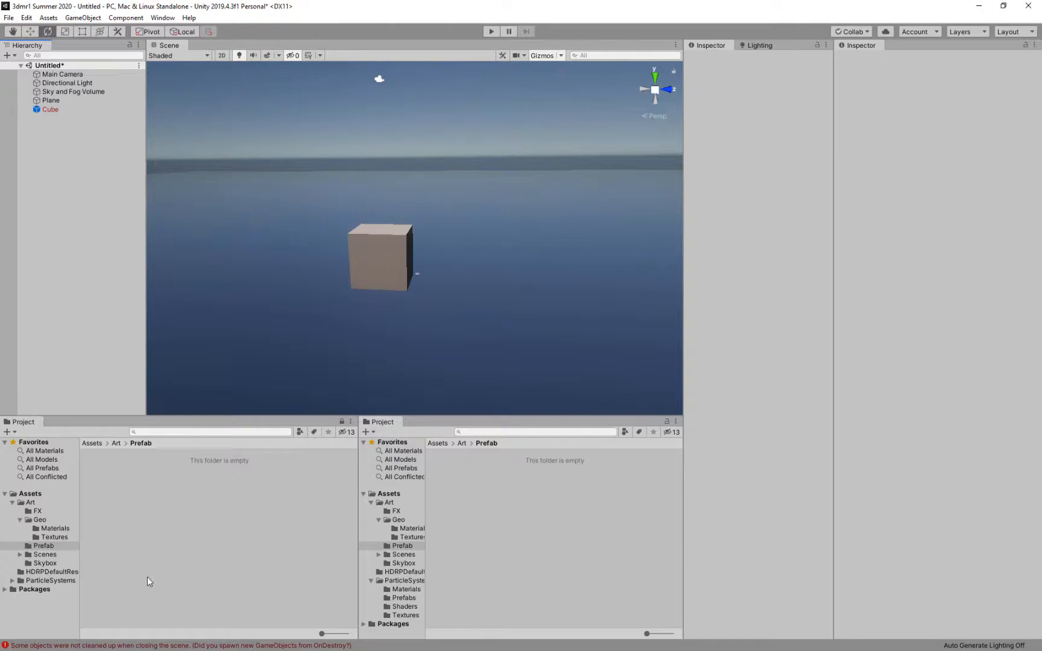
click(44, 112)
drag(58, 109, 193, 513)
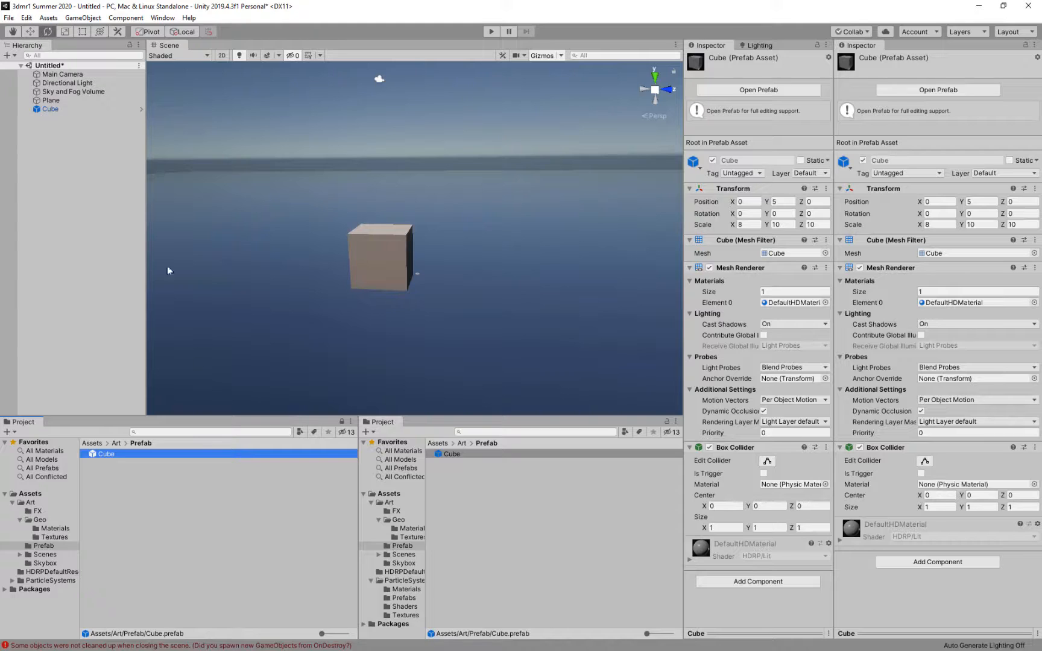
key(Delete)
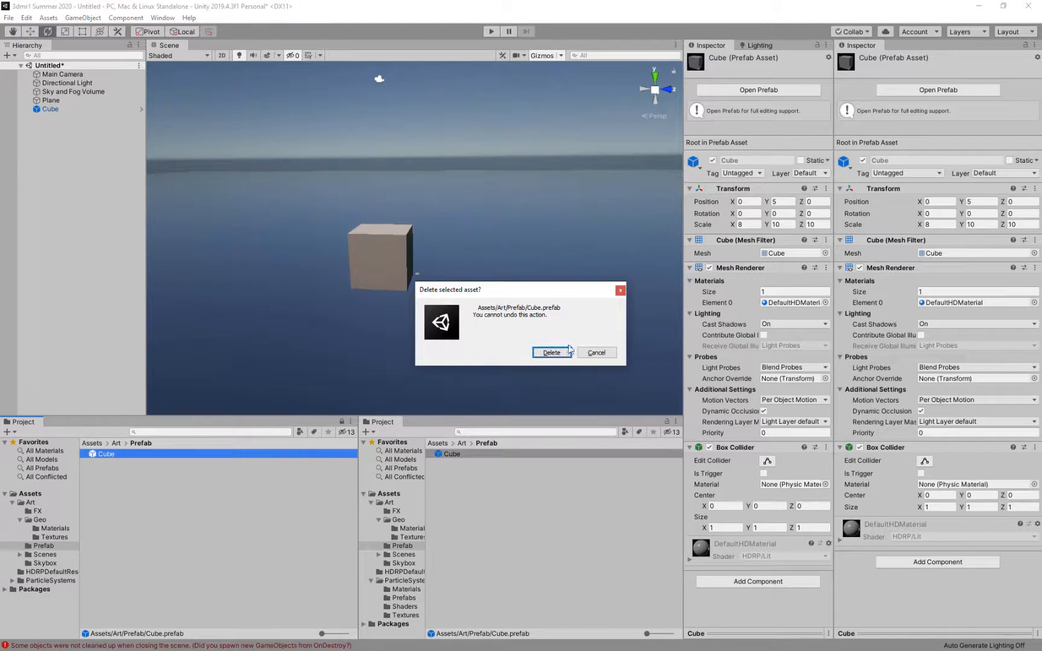
click(561, 356)
Delete the Cube object with the missing prefab from the scene, and undo the deletion.
click(52, 109)
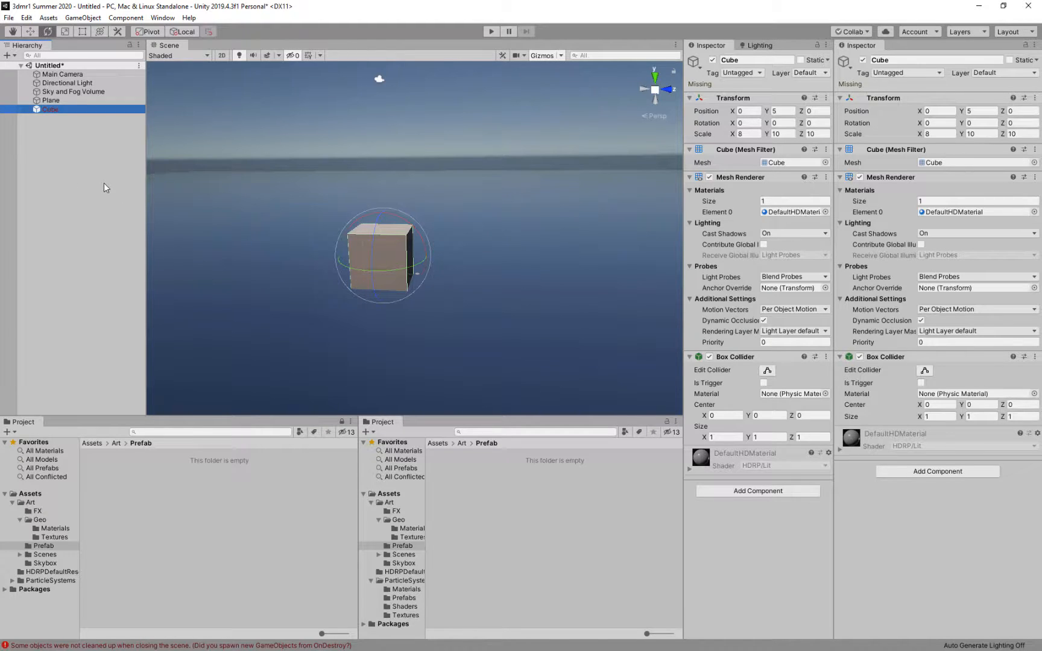
key(Delete)
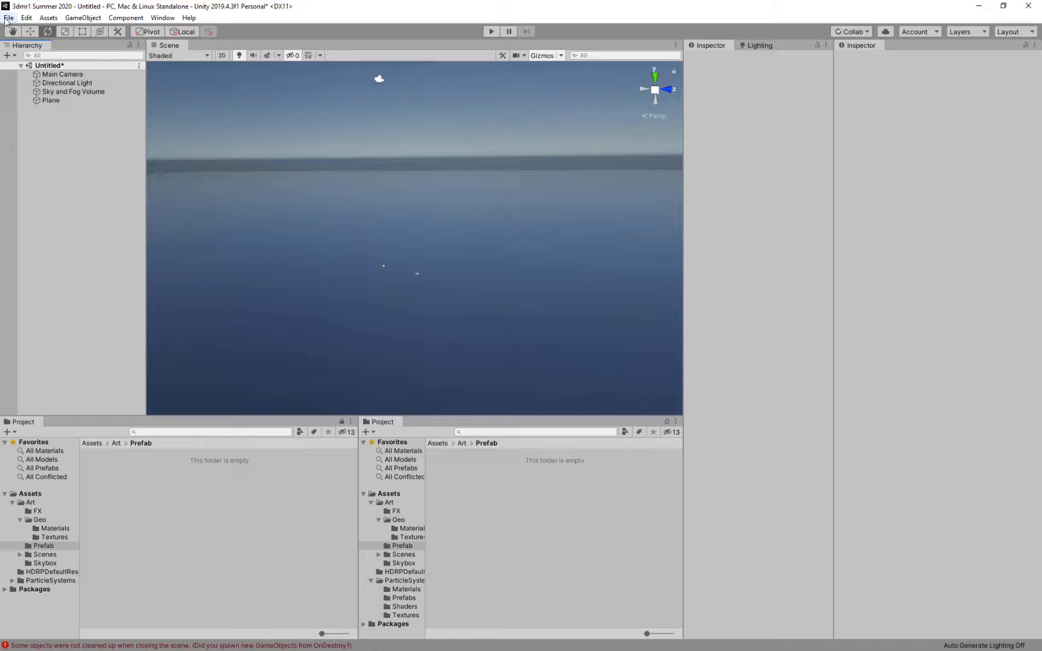
key(ctrl+z)
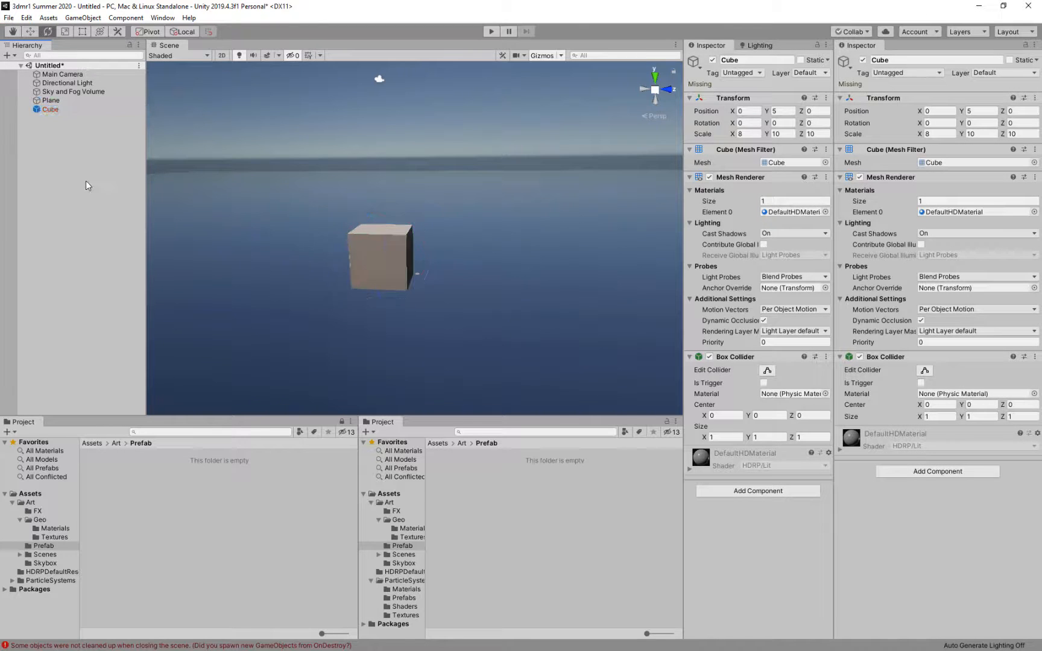
Create an empty game object in the scene and name it Master Cube.
click(85, 180)
right_click(83, 181)
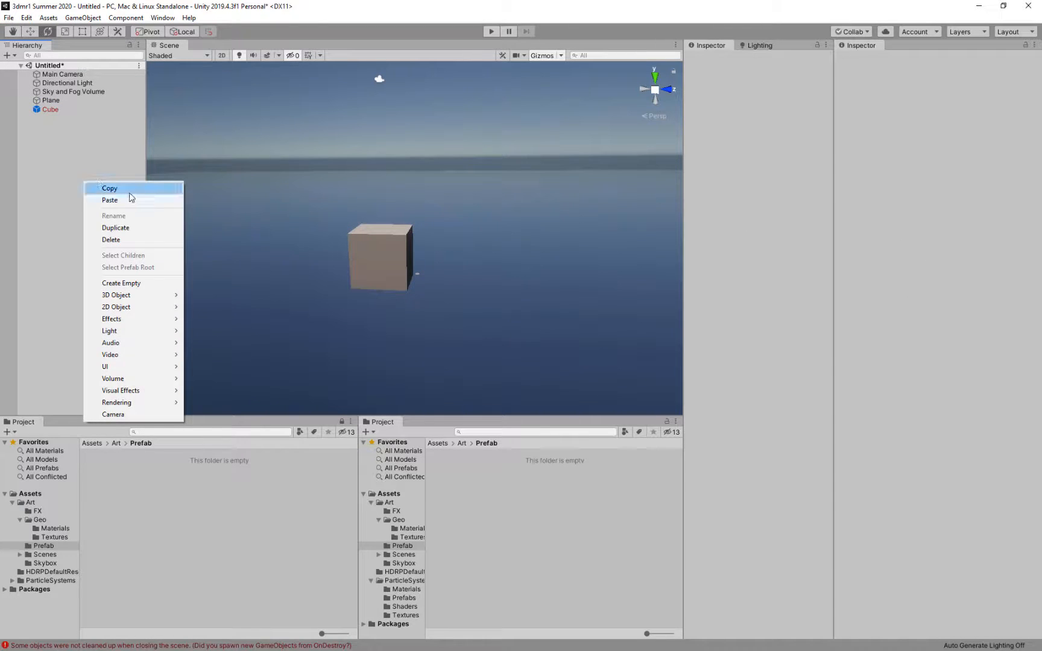
click(121, 282)
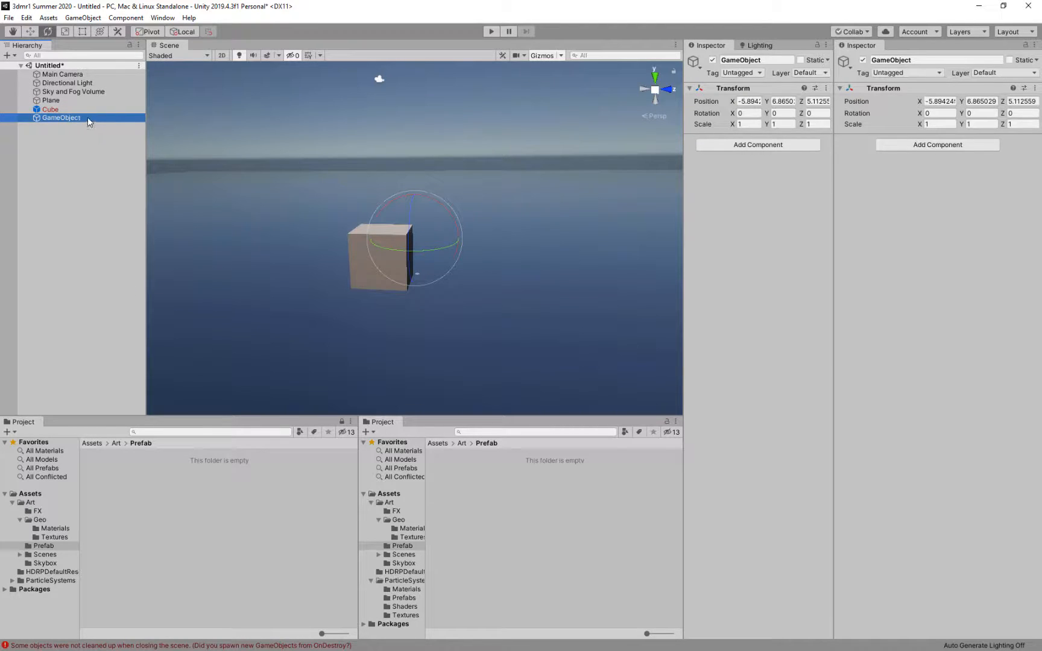
key(F2)
text(Master)
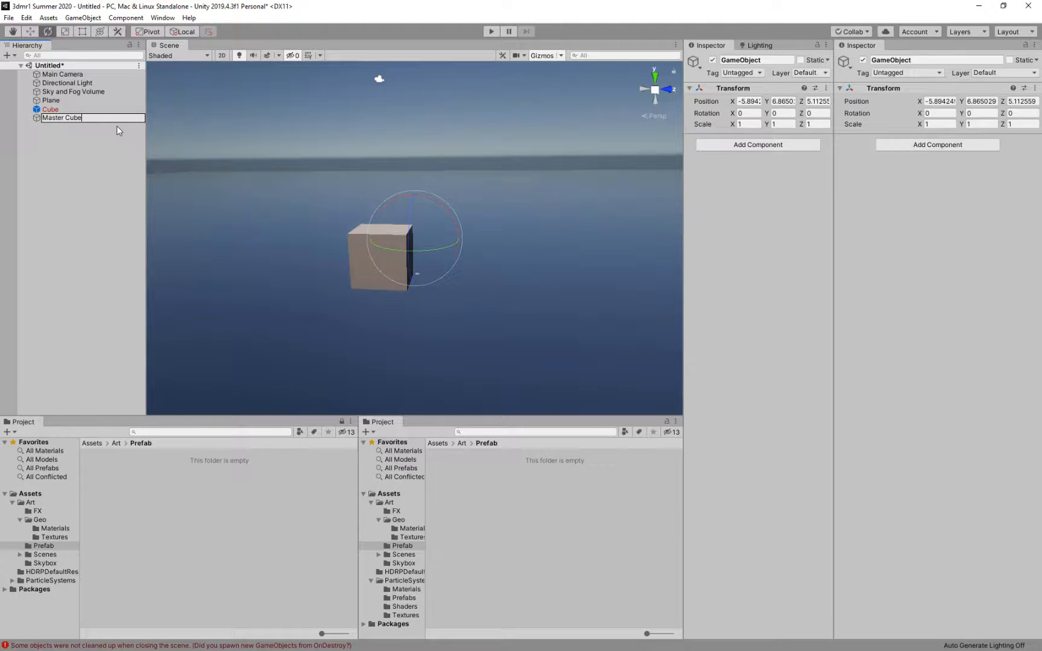
text( Cube)
key(Return)
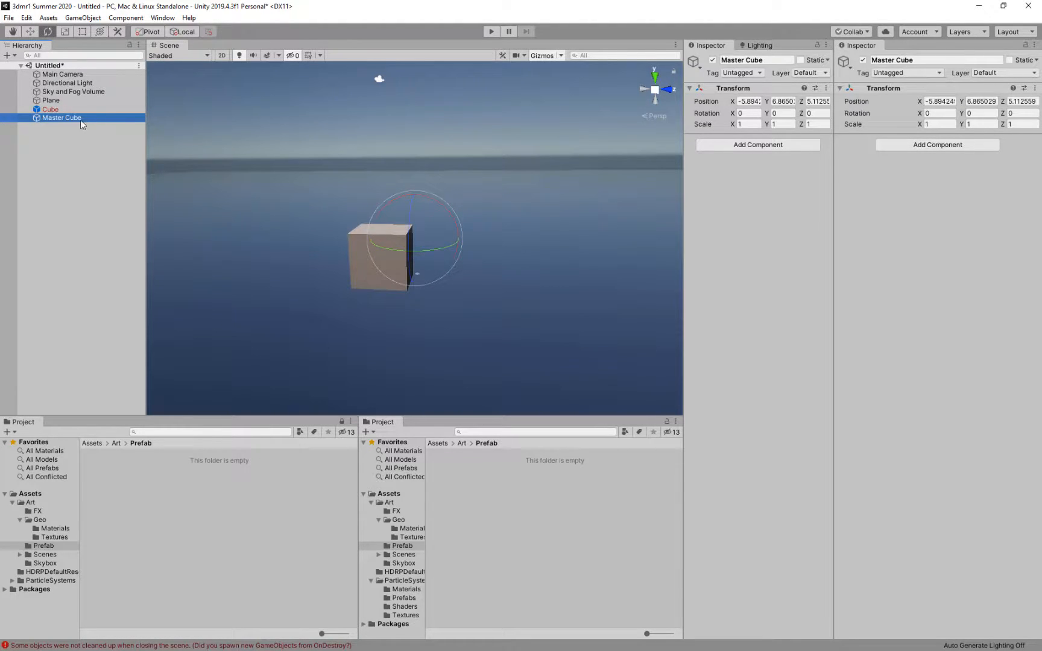
Make the Cube a child of Master Cube and save Master Cube as a prefab in the Prefab folder.
drag(60, 110, 66, 118)
drag(98, 290, 168, 504)
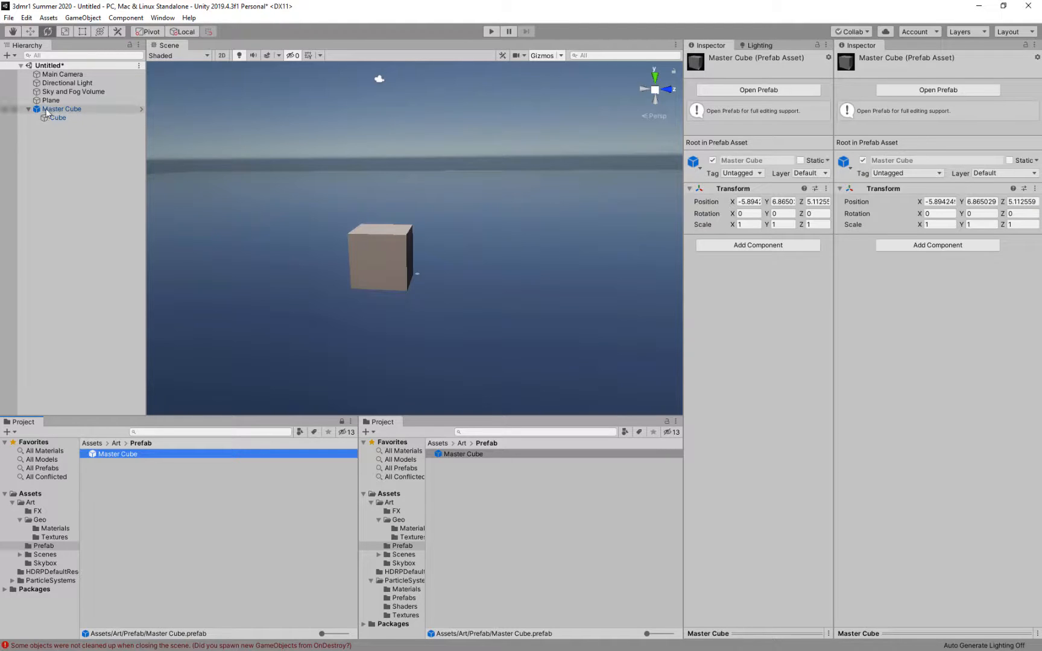
Unpack the child Cube's missing prefab inside the Master Cube prefab and return to the scene.
click(141, 111)
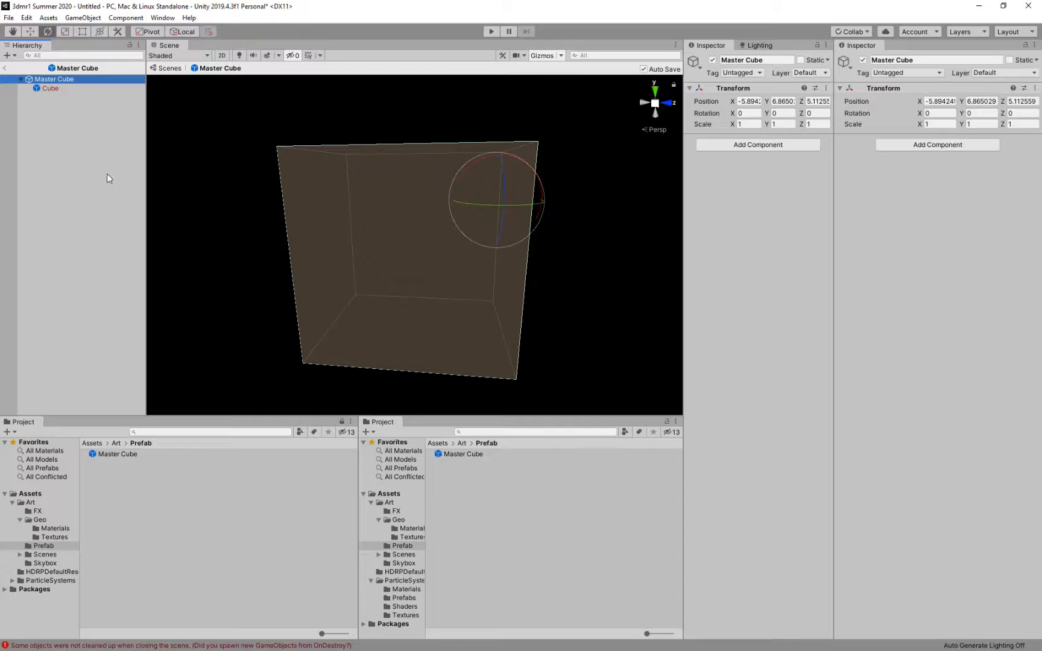
click(51, 88)
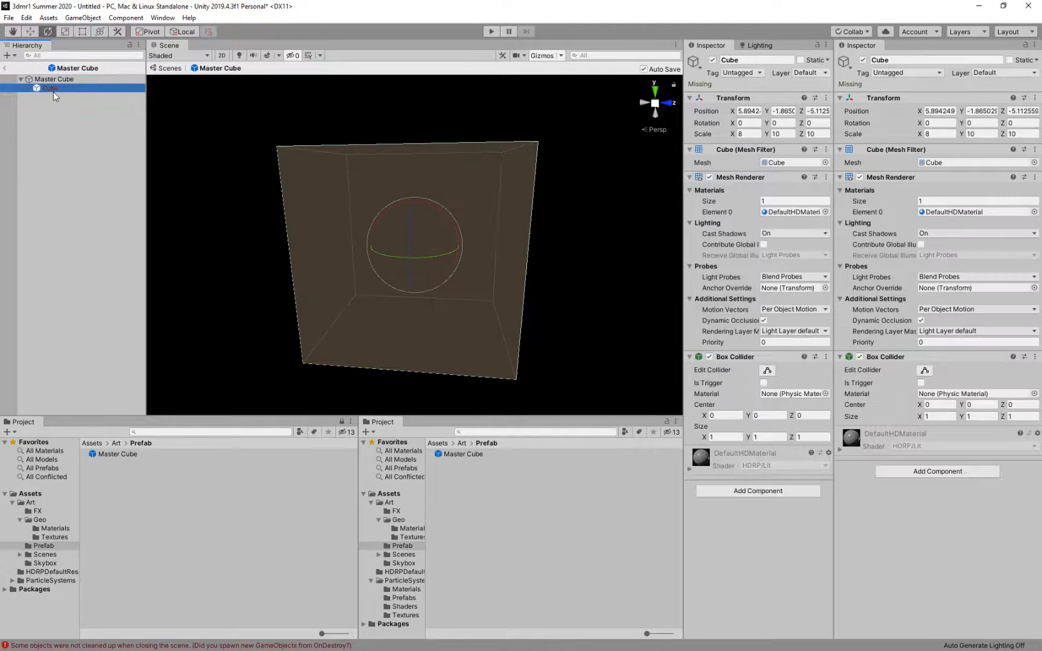
right_click(53, 89)
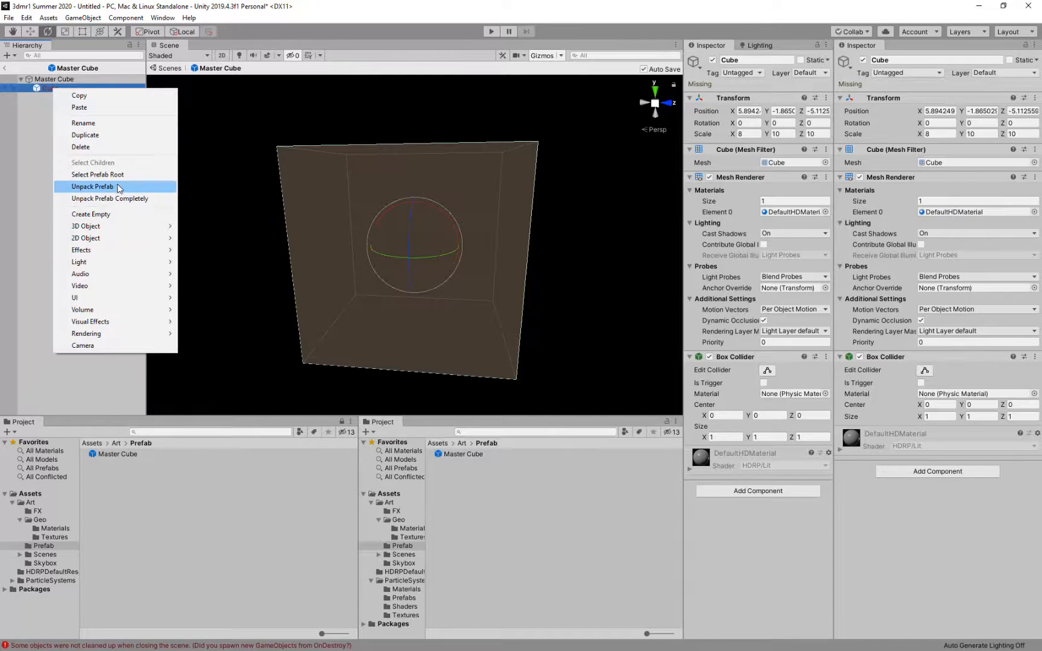
click(97, 187)
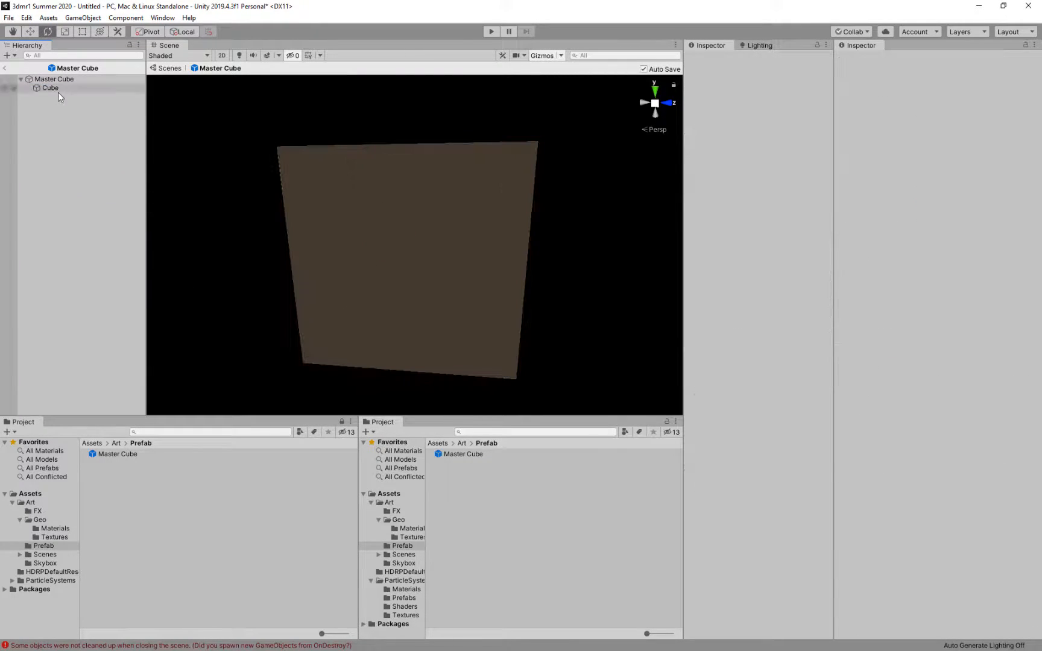
click(21, 79)
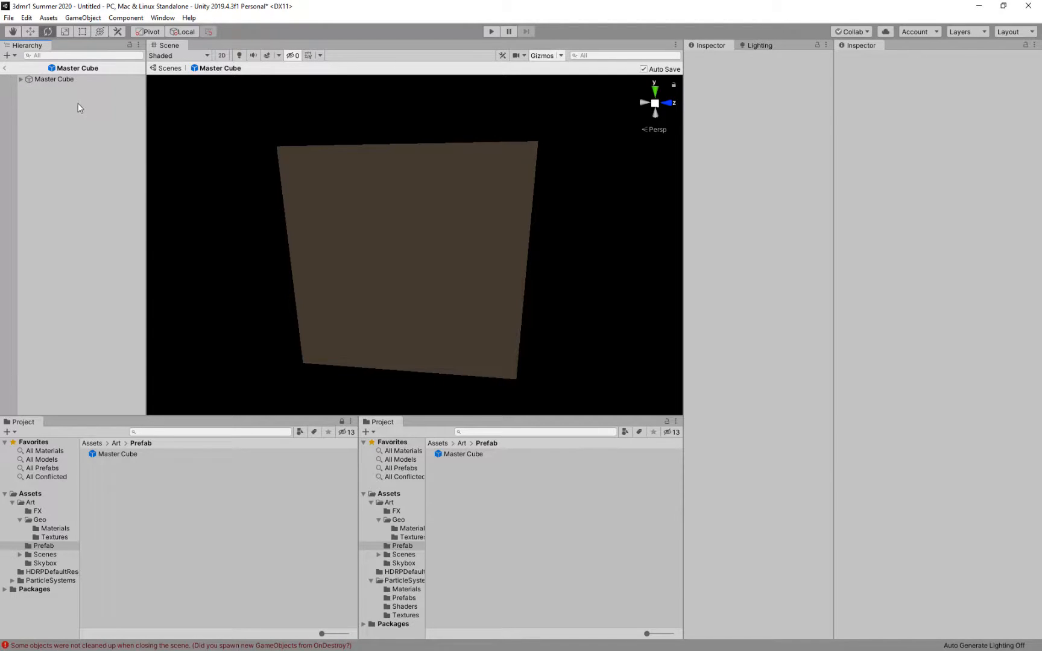
click(67, 79)
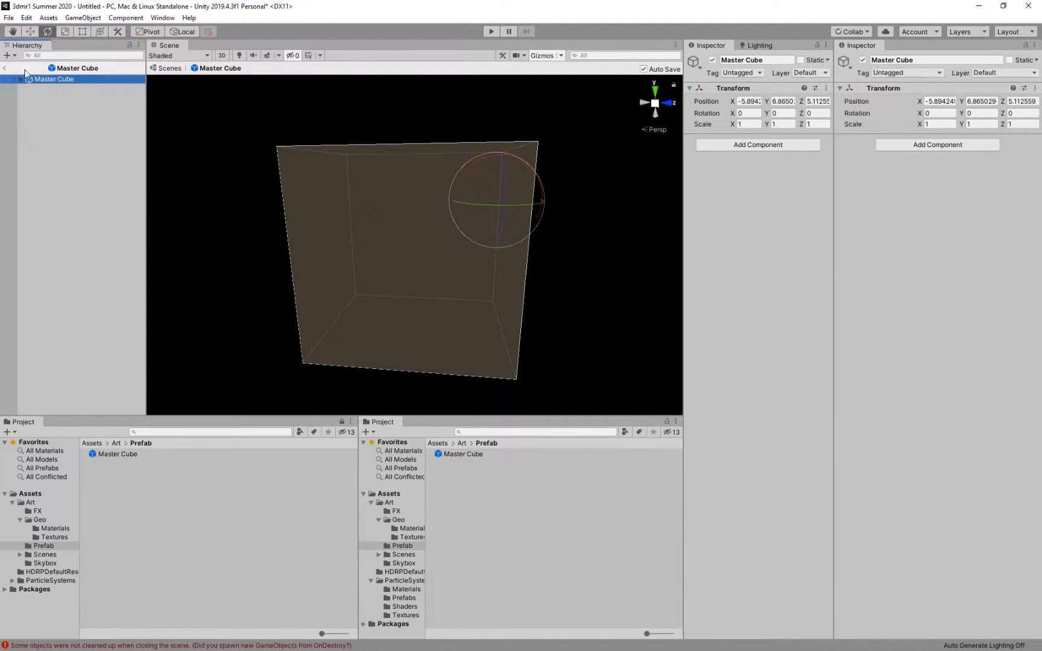
click(5, 68)
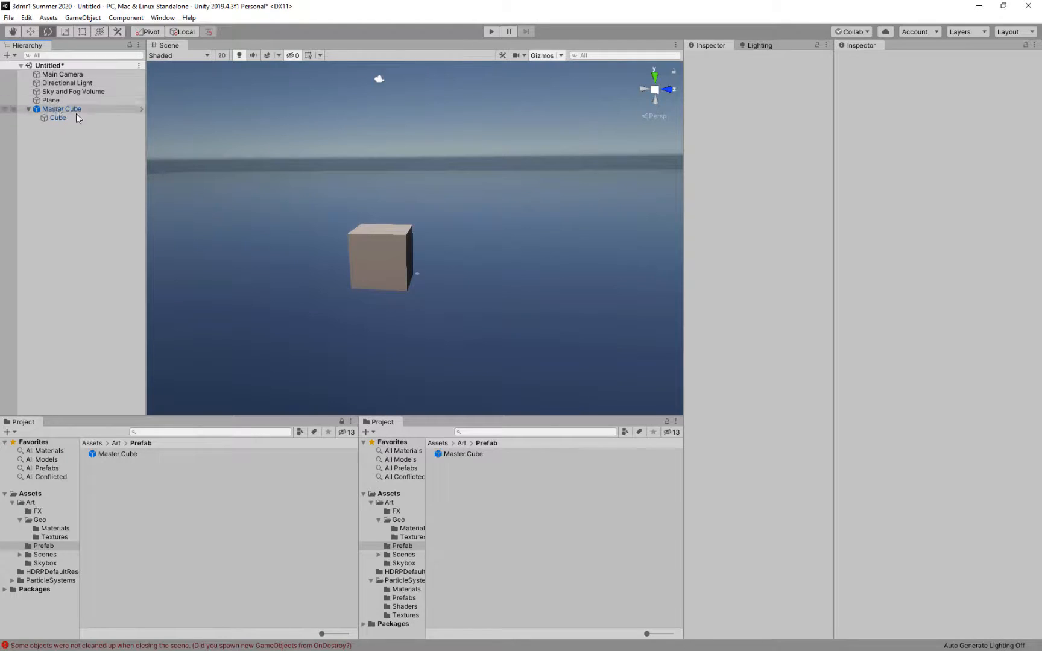
Open the Master Cube prefab to inspect its child Cube's components, and return to the scene.
click(140, 109)
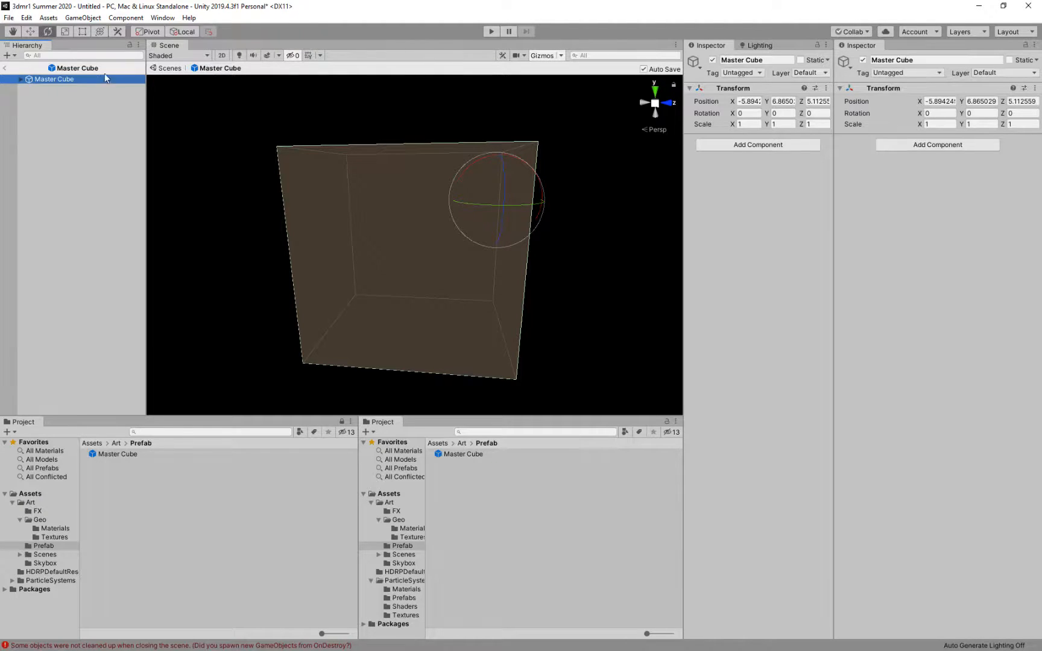
click(19, 80)
click(50, 88)
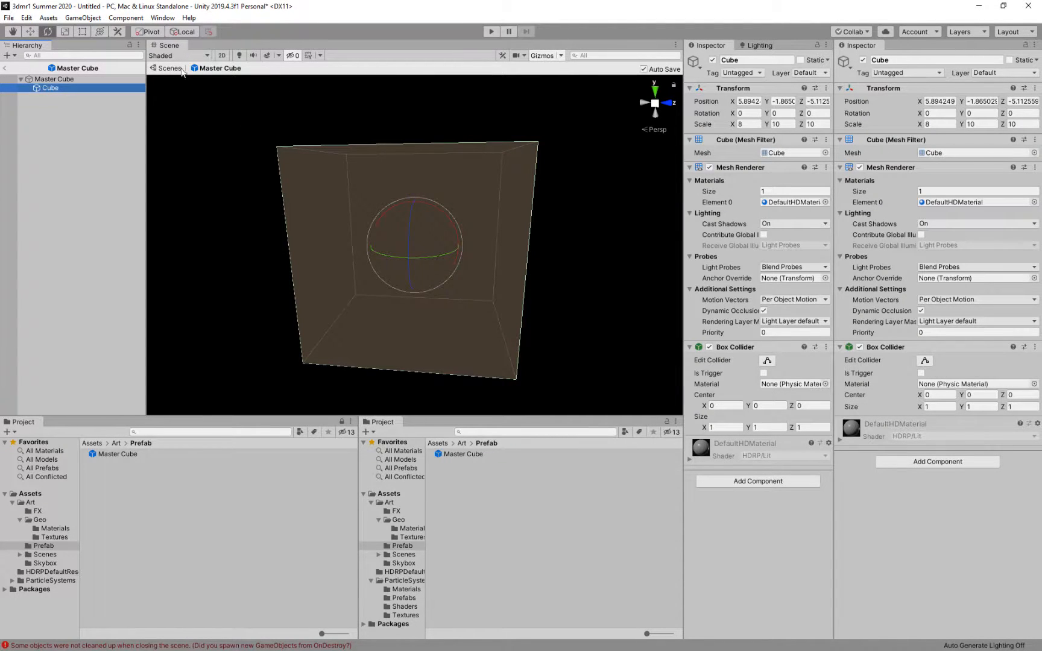
click(7, 71)
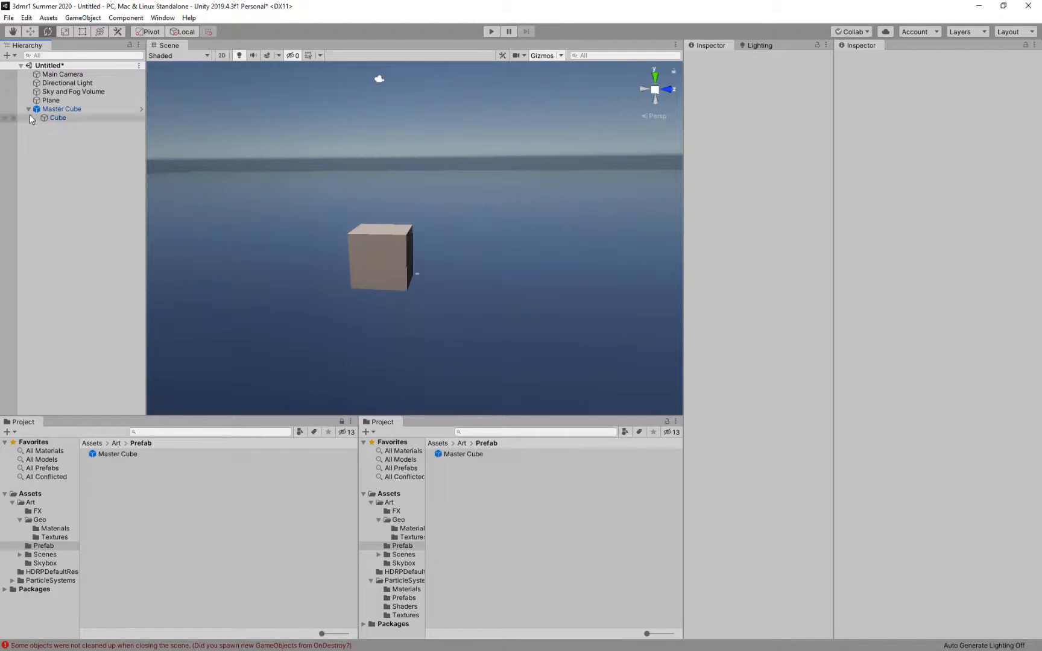
Open the Master Cube prefab and set its child Cube's X scale to 10.
click(28, 109)
click(28, 109)
double_click(74, 108)
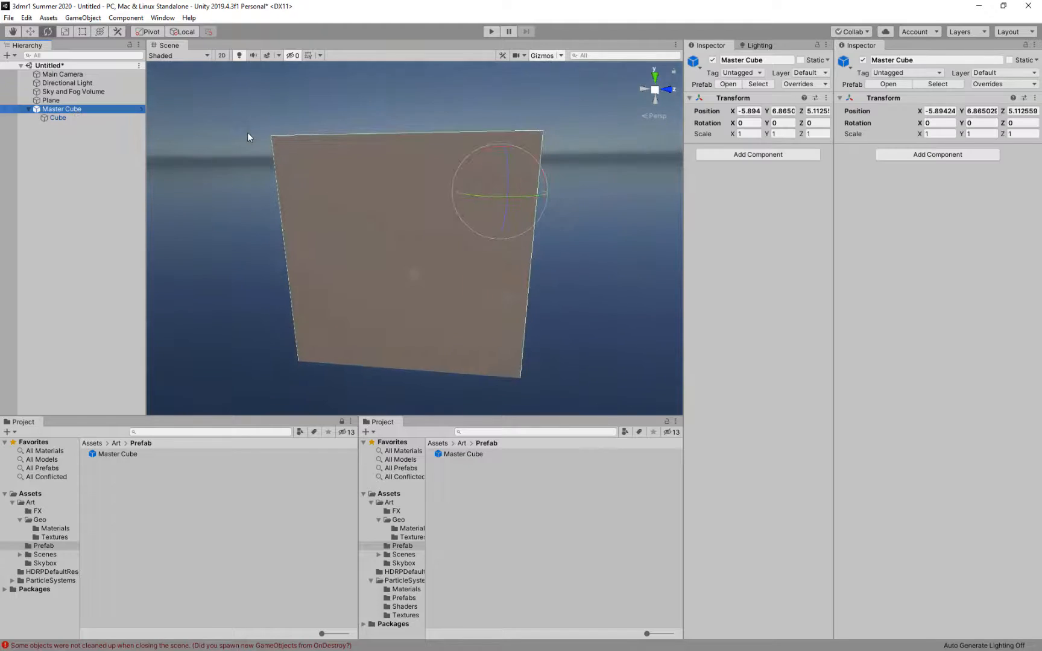
click(141, 109)
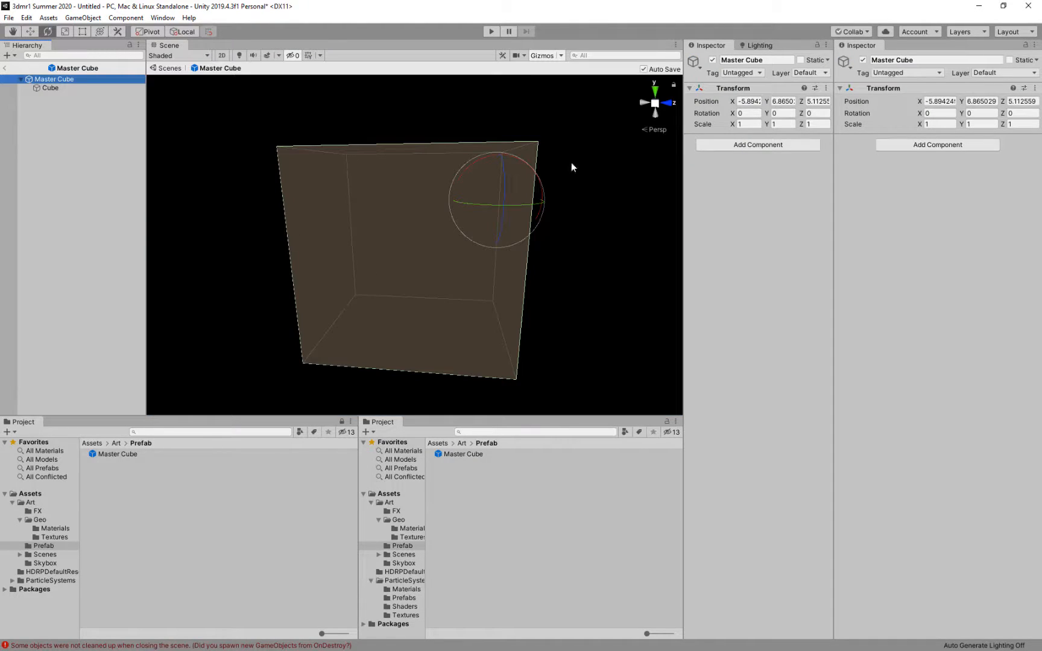
click(48, 88)
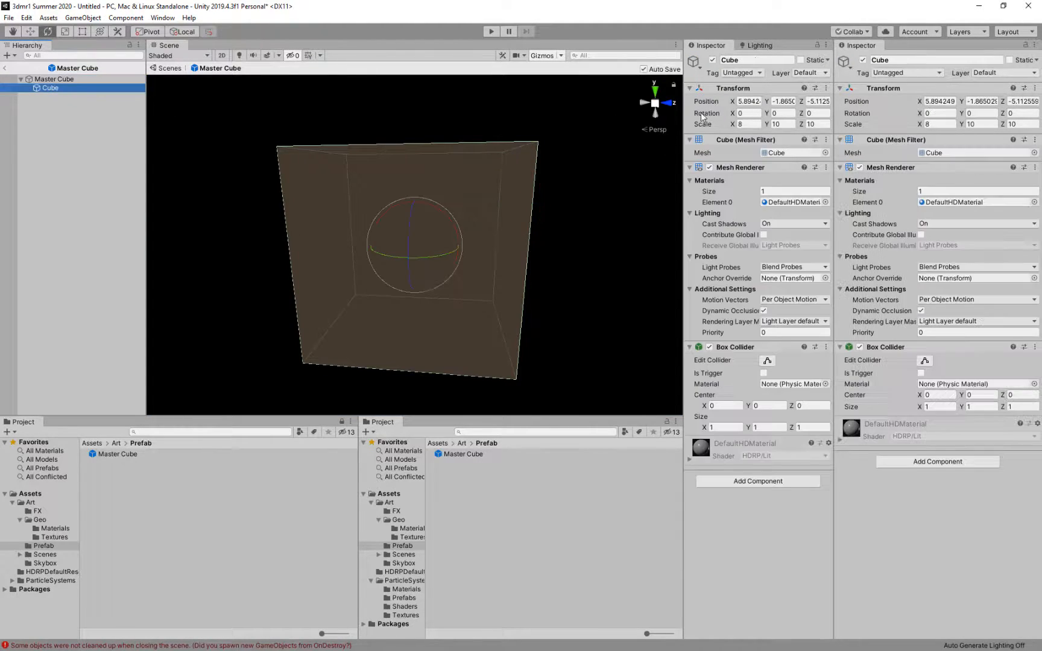
click(750, 124)
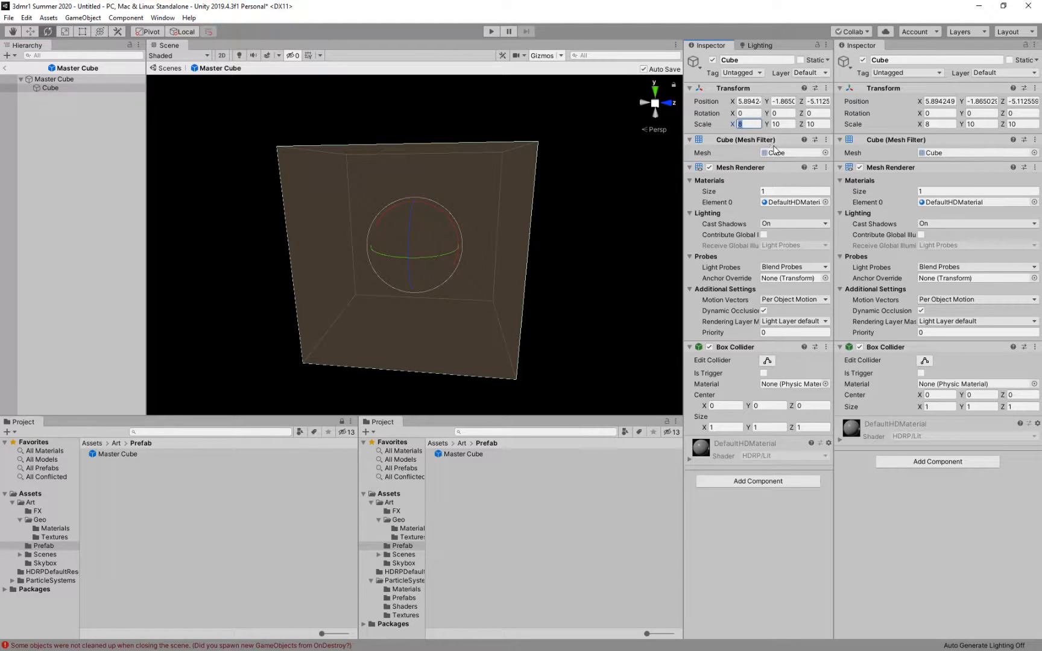
text(9)
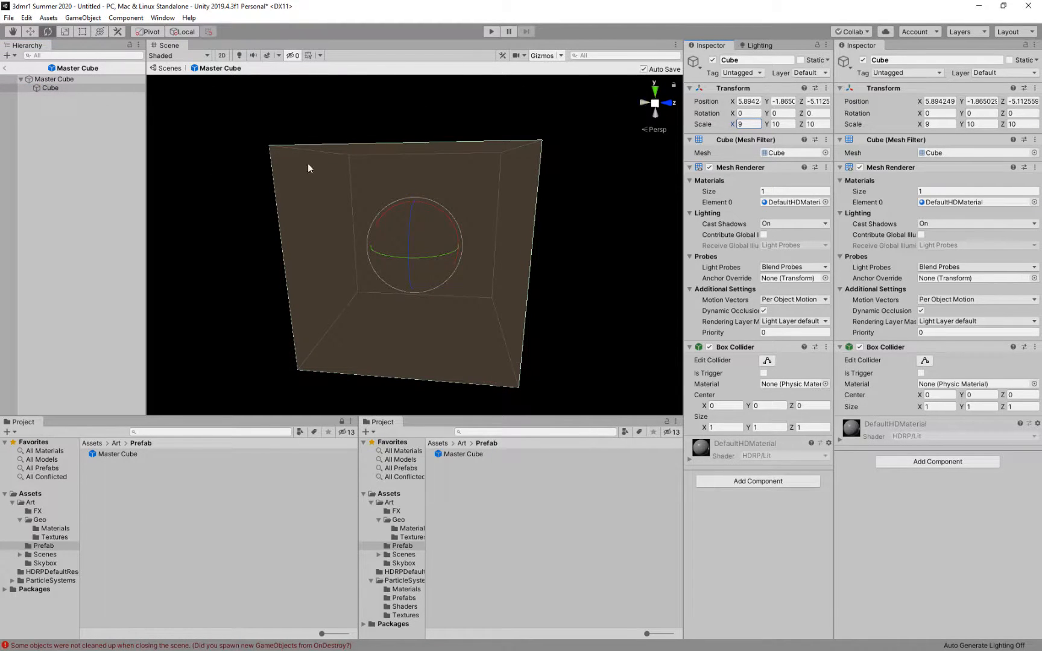
text(10)
key(Return)
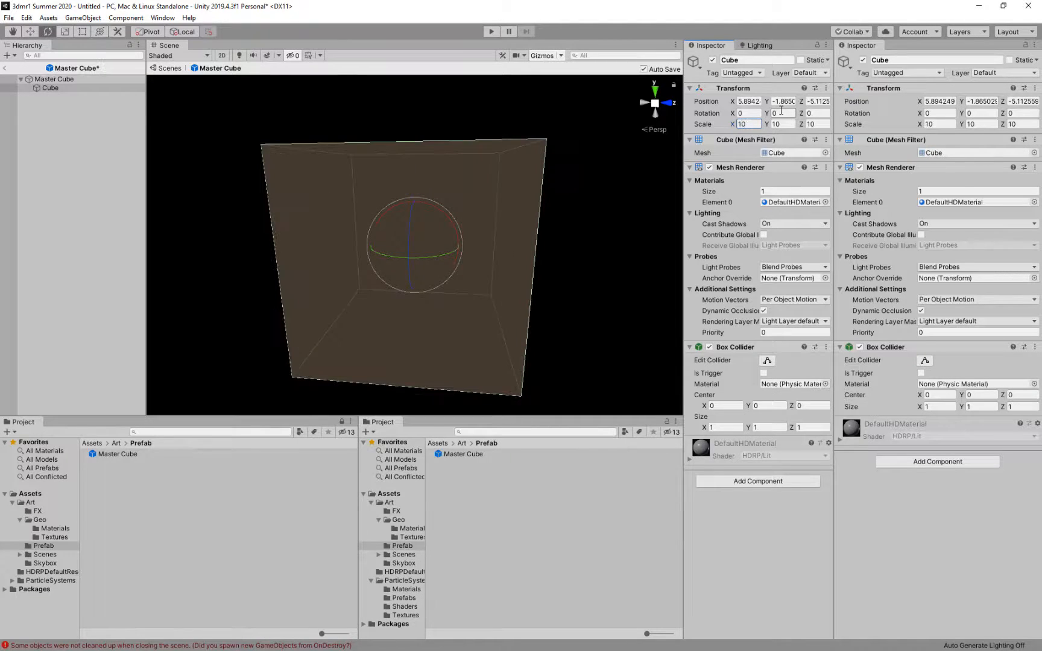
Set the child Cube's Y scale to 20.
key(Tab)
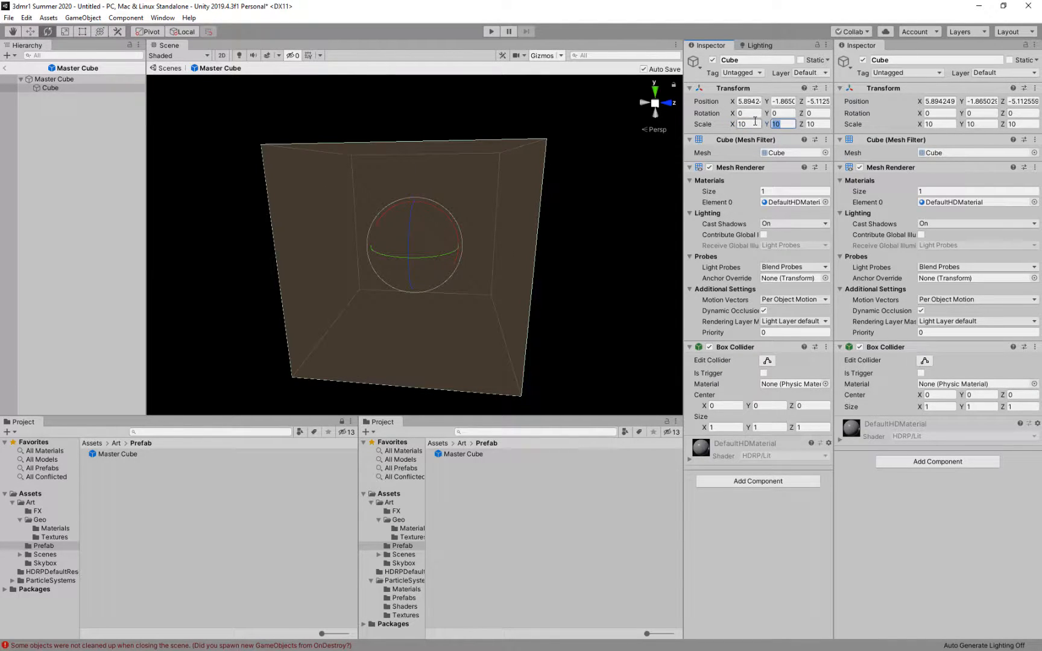
text(20)
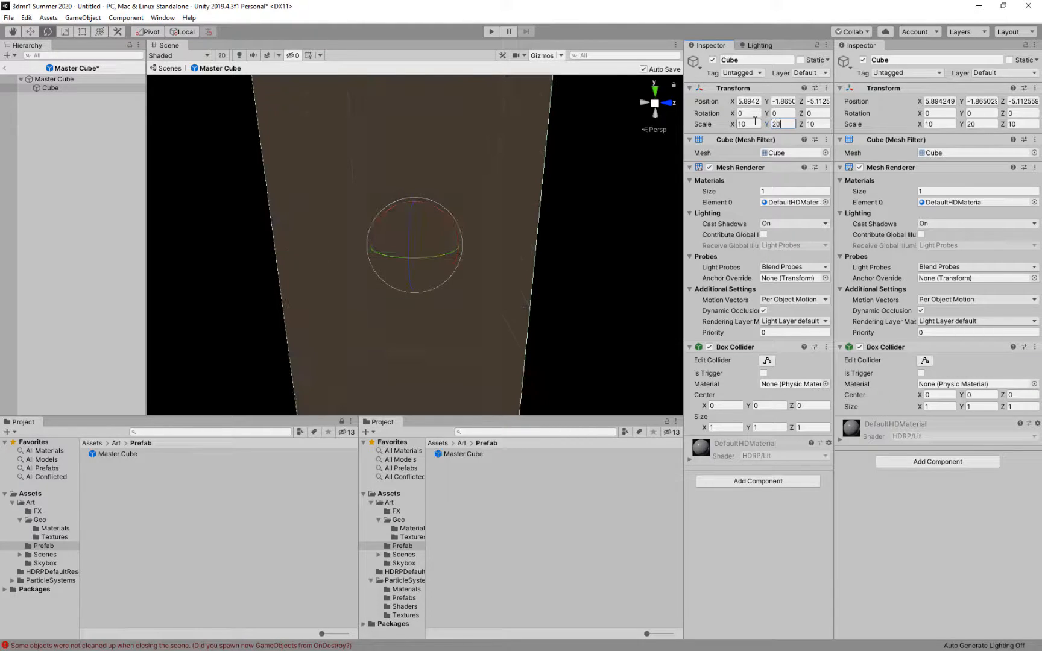
scroll(410, 203, down, 10)
mouse_move(487, 220)
middle_down()
mouse_move(505, 224)
mouse_move(487, 210)
middle_up()
Set the position of the prefab's Master Cube root to 0 on X, Y and Z, and return to the scene.
click(59, 82)
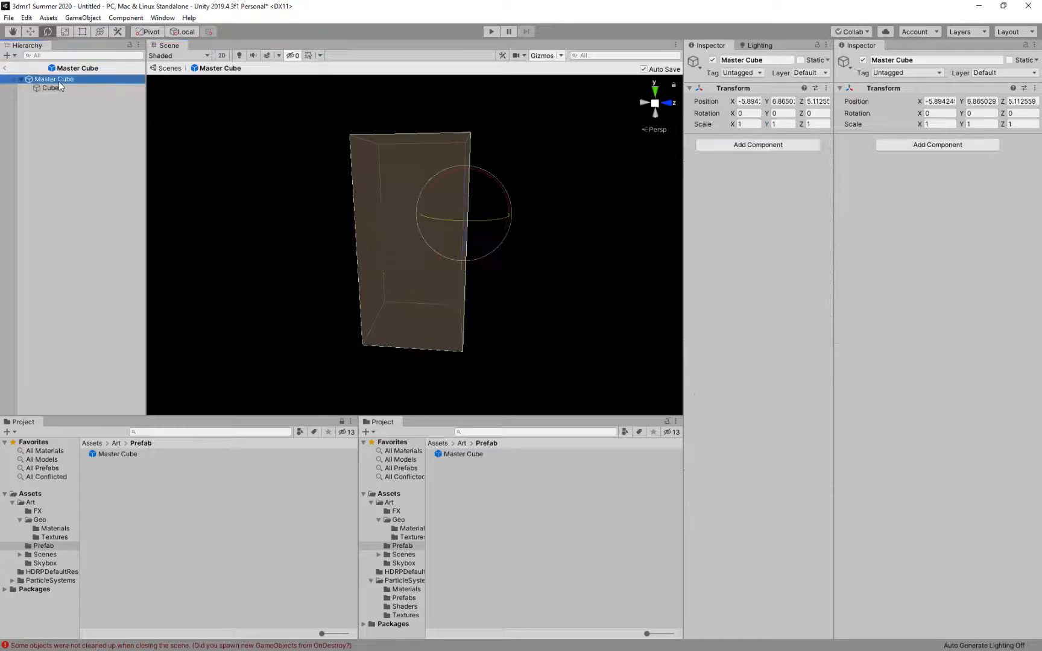
click(20, 79)
click(21, 79)
click(103, 110)
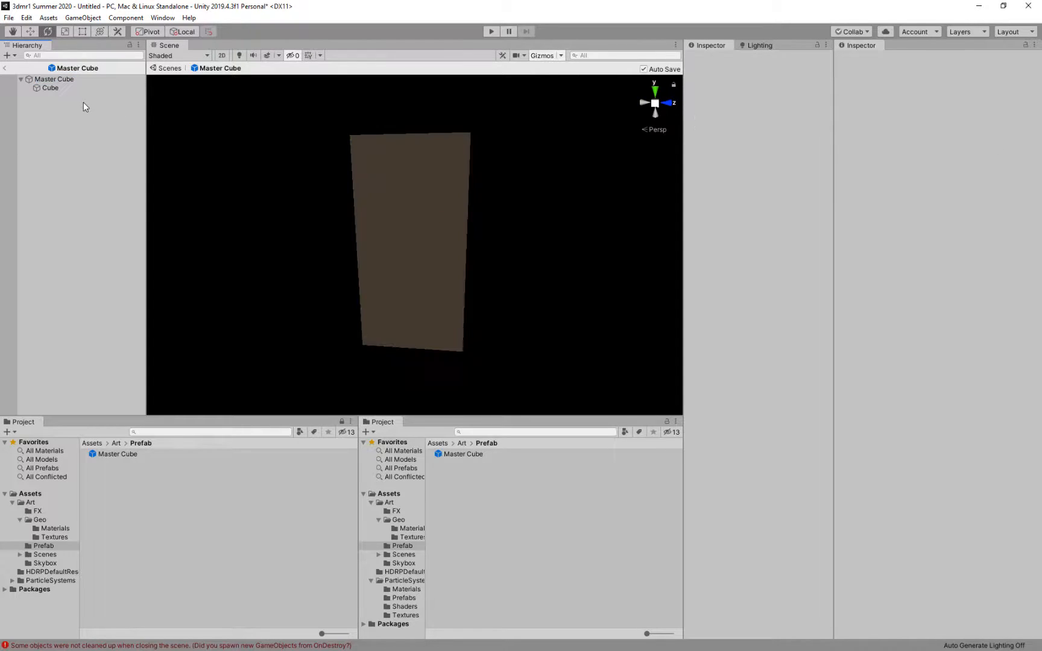
click(62, 81)
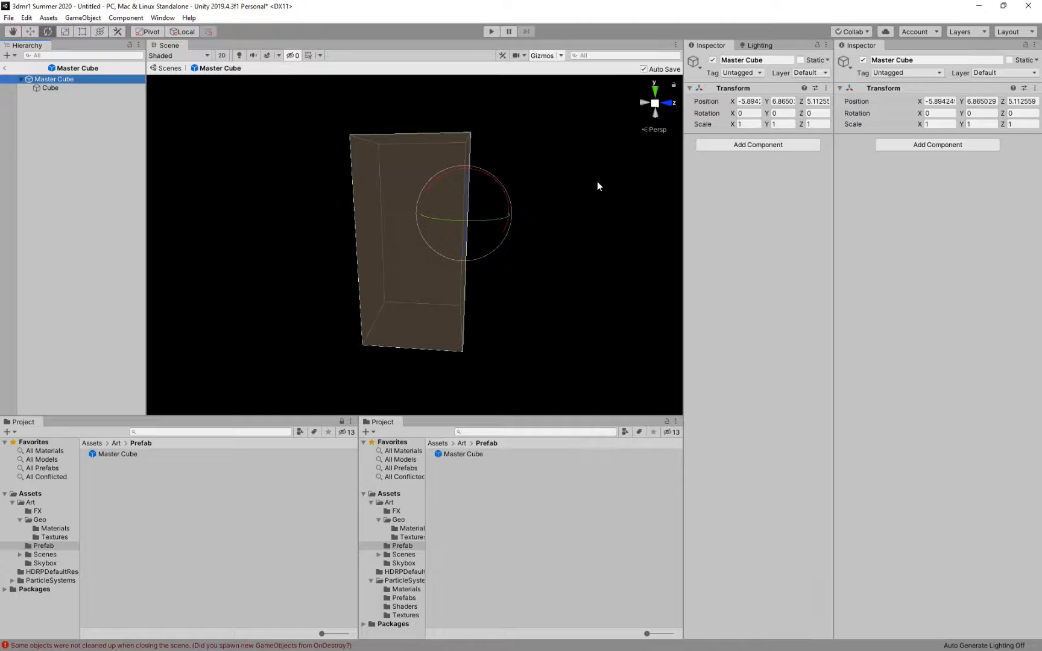
click(739, 100)
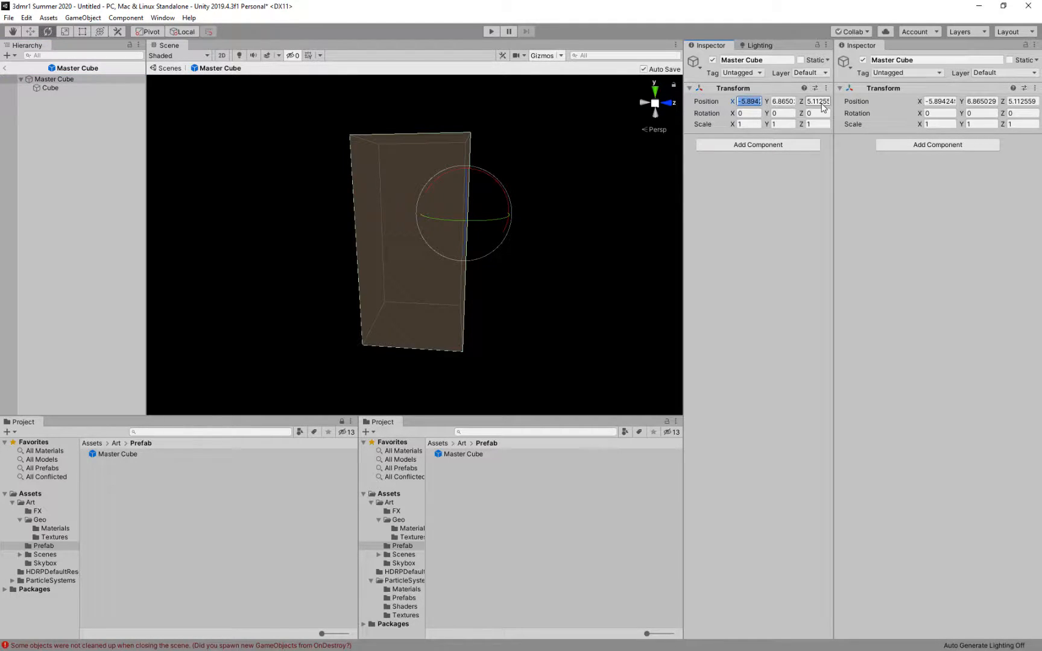
text(0)
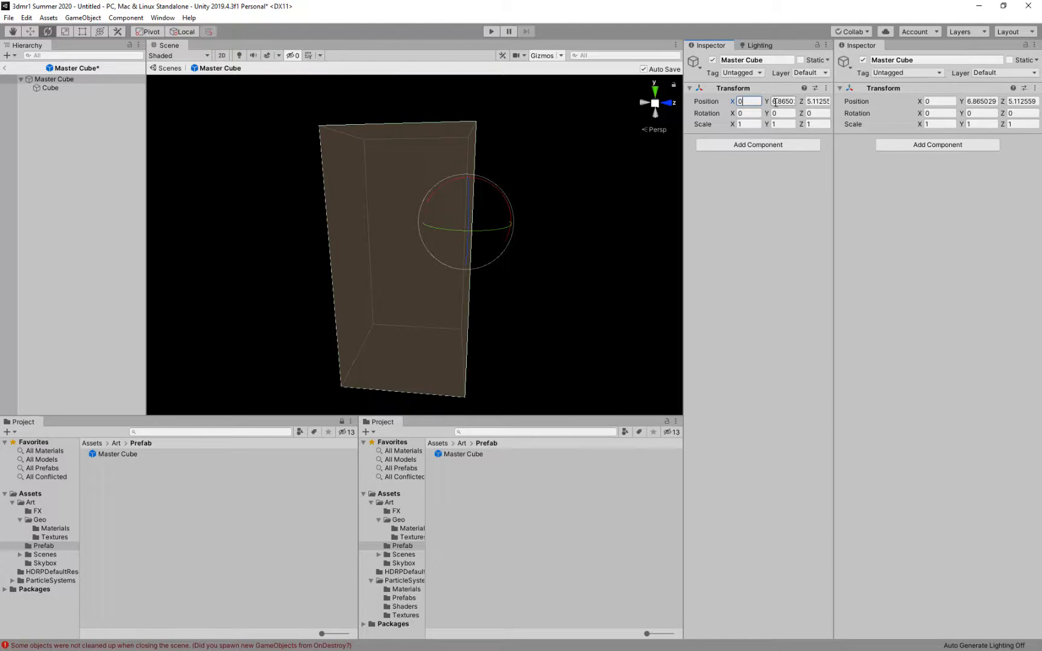
click(780, 103)
text(0)
click(825, 102)
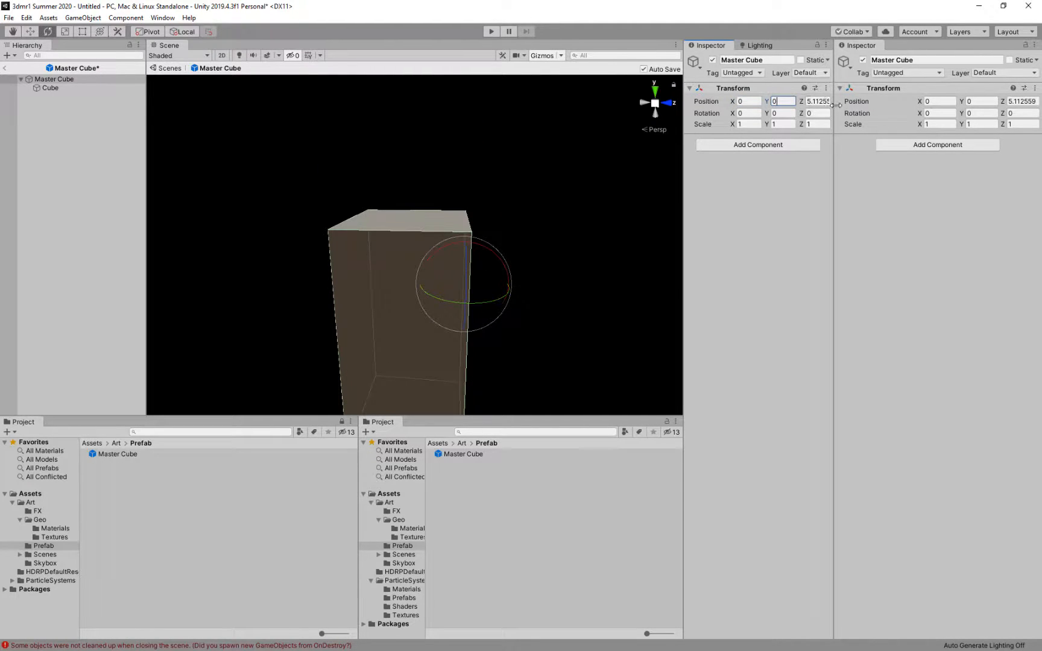
text(0)
key(Return)
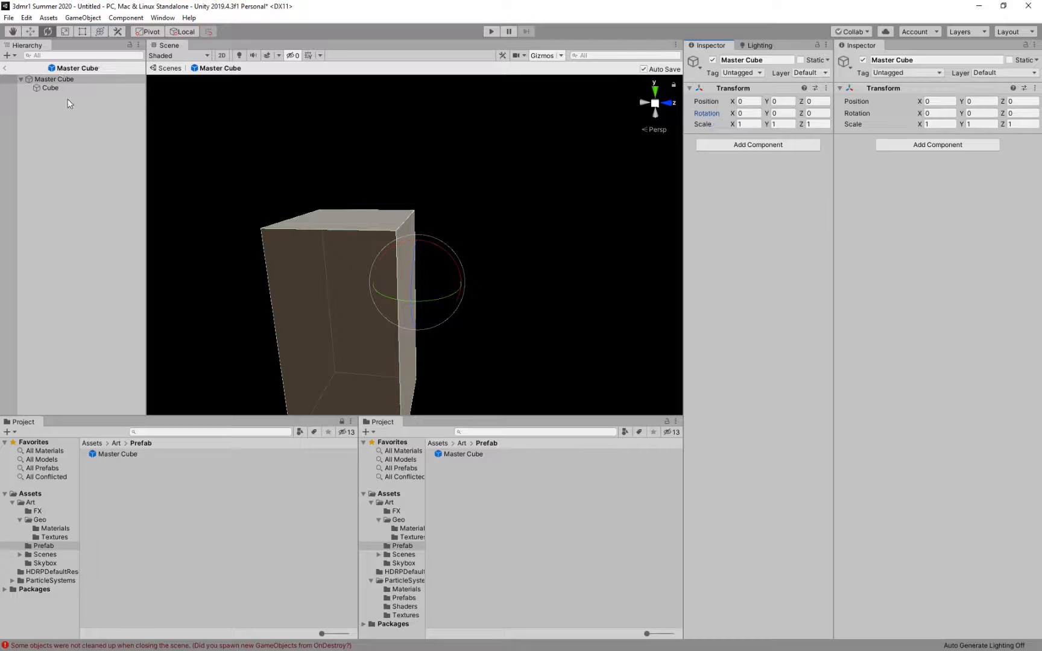
click(4, 68)
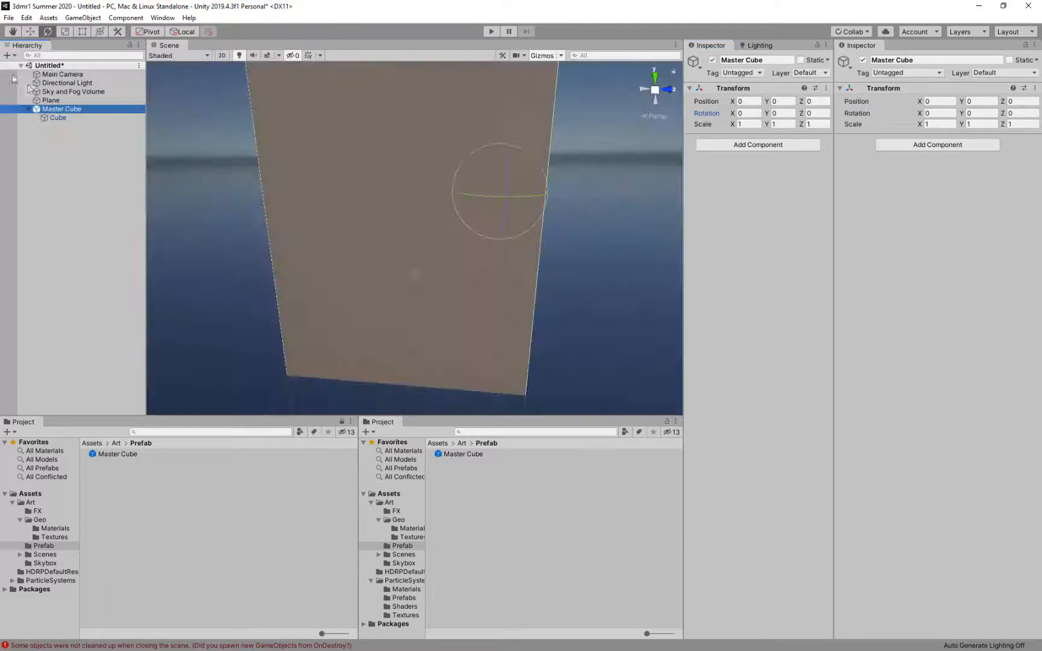
scroll(472, 210, down, 5)
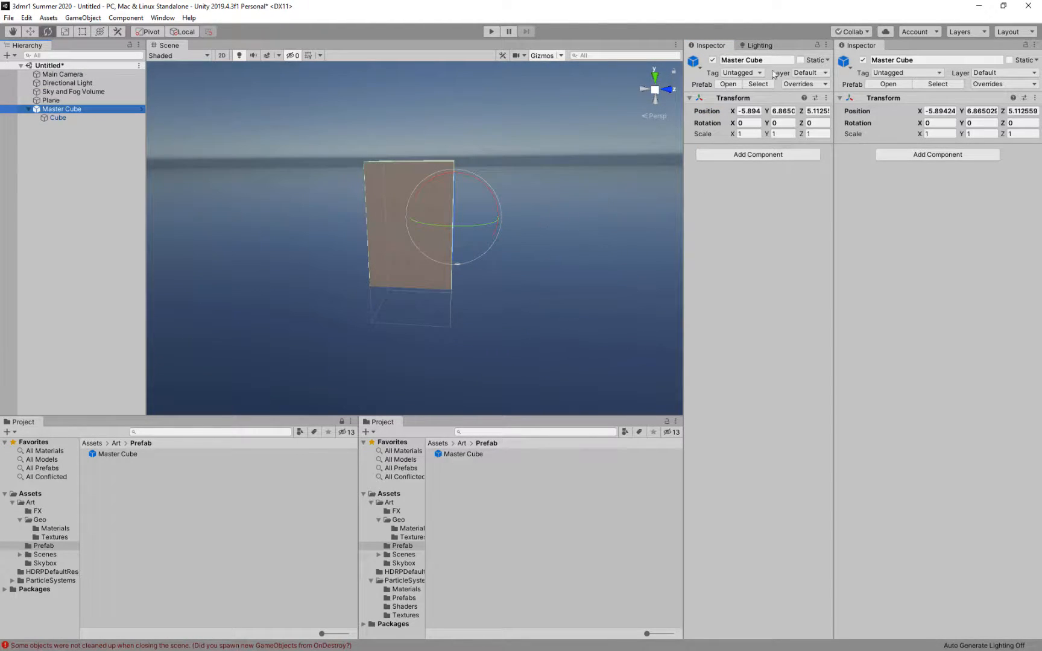
Try to move the child Cube out of the Master Cube prefab instance in the scene.
click(749, 111)
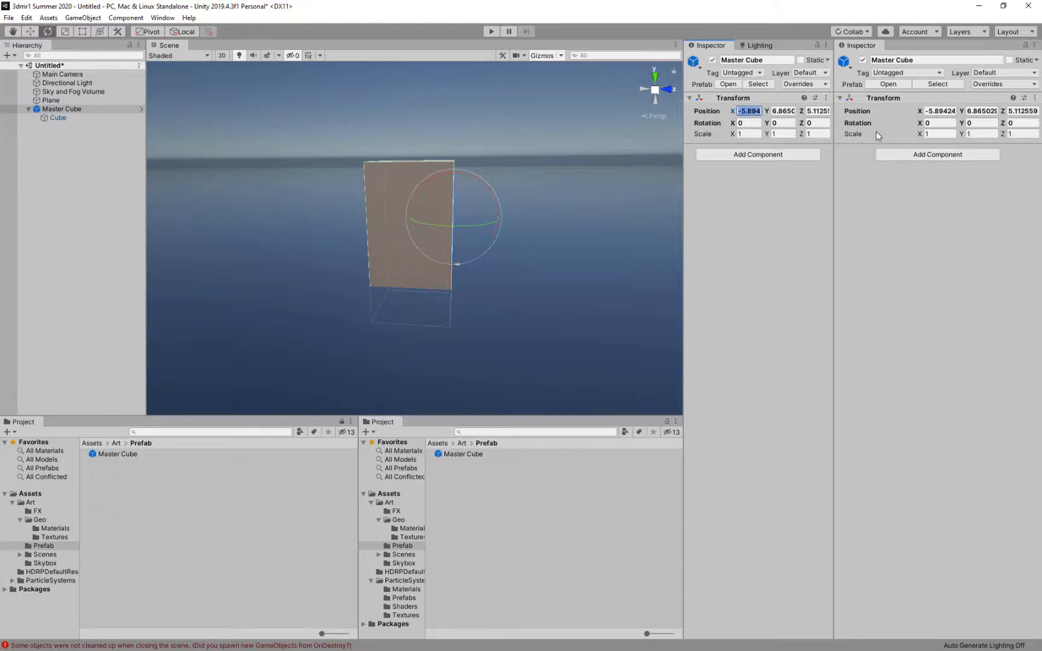
click(58, 117)
drag(60, 119, 43, 183)
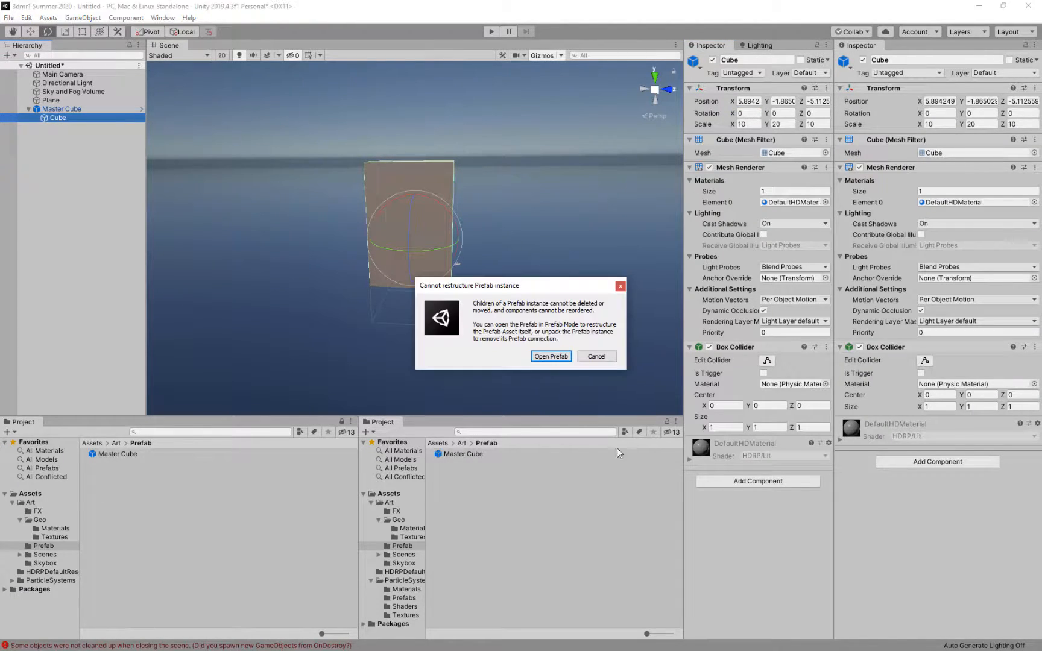
click(562, 357)
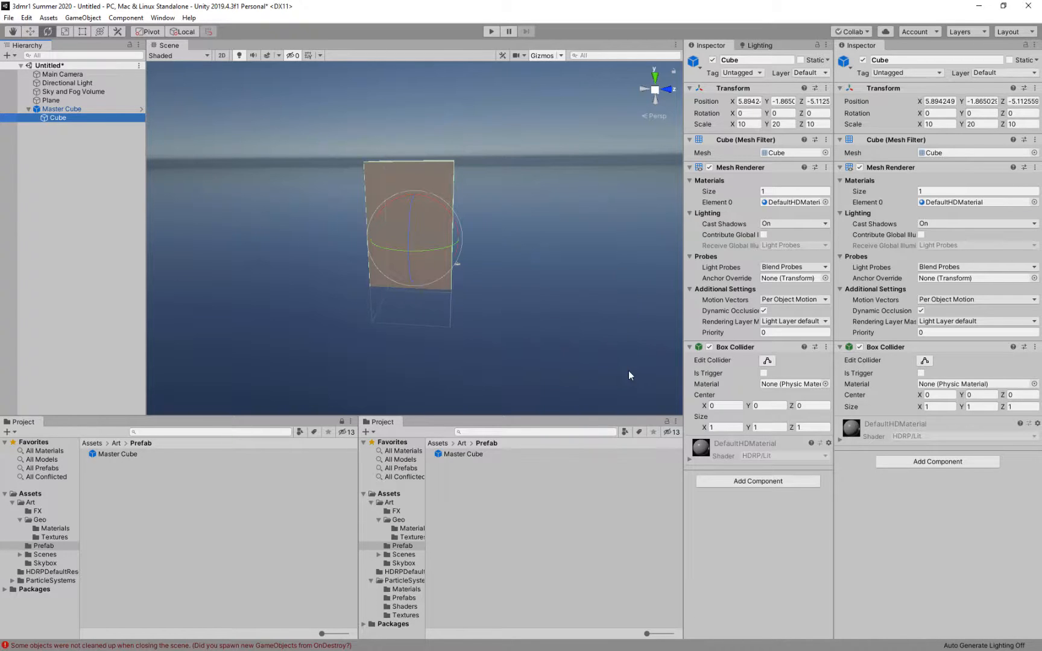
Open the Master Cube prefab to check its child Cube, and return to the scene.
click(56, 108)
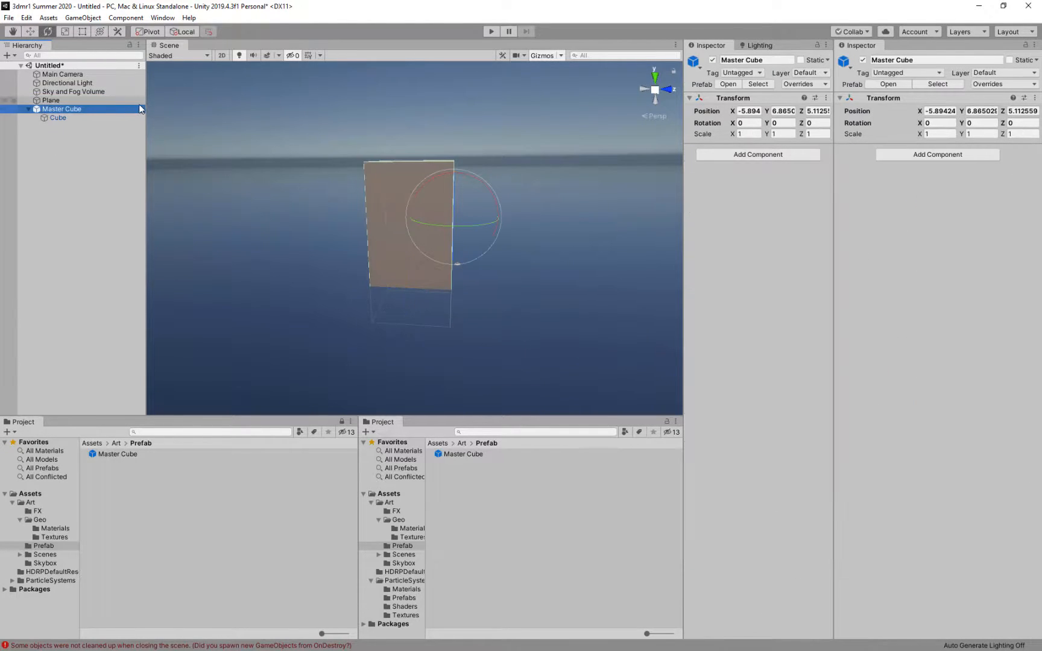
click(140, 109)
click(51, 88)
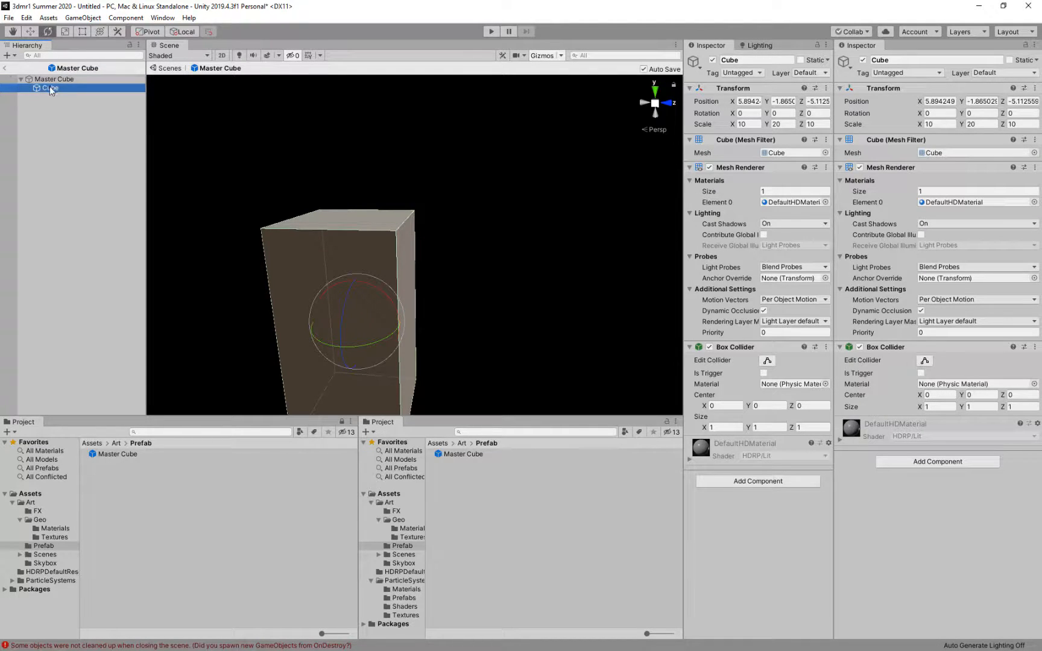
click(6, 68)
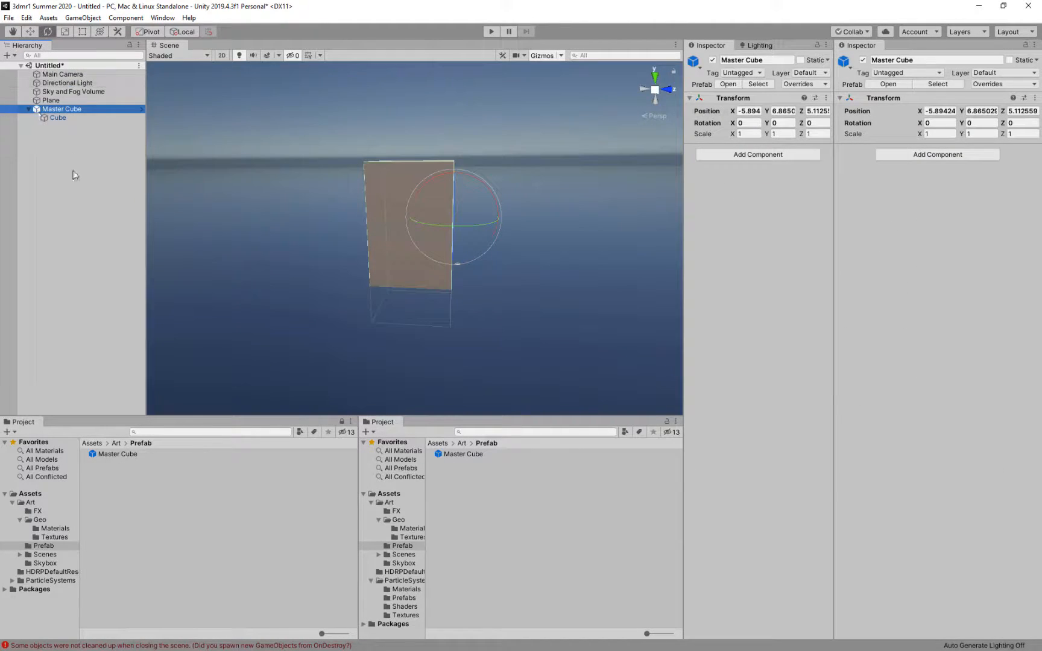
Unpack the Master Cube prefab instance and move the Cube out of it to the scene's root level.
right_click(68, 110)
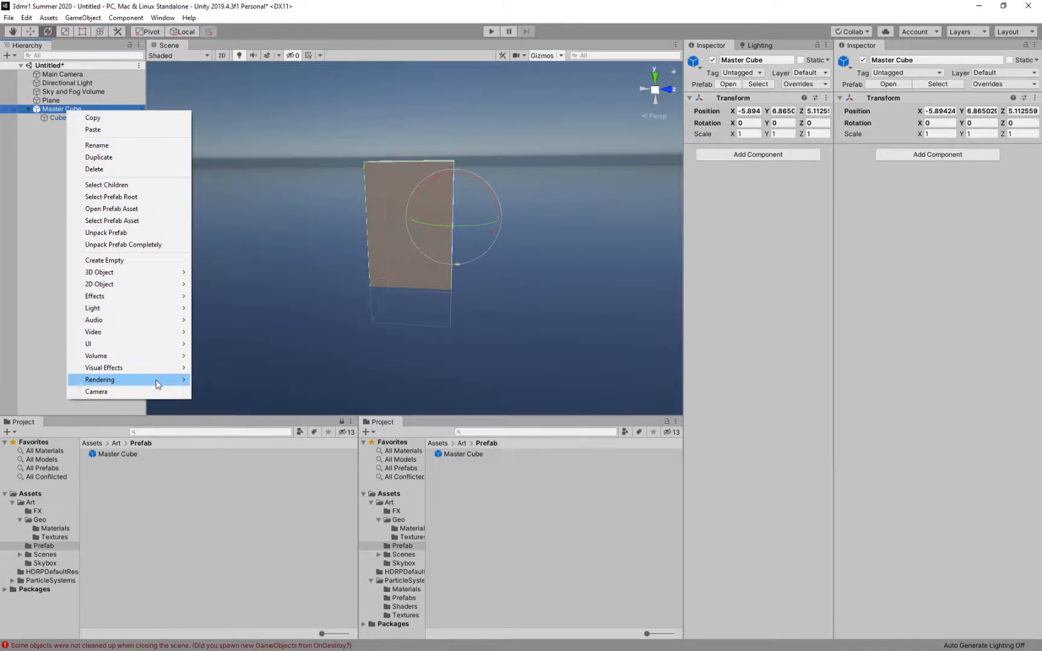
click(119, 234)
click(86, 145)
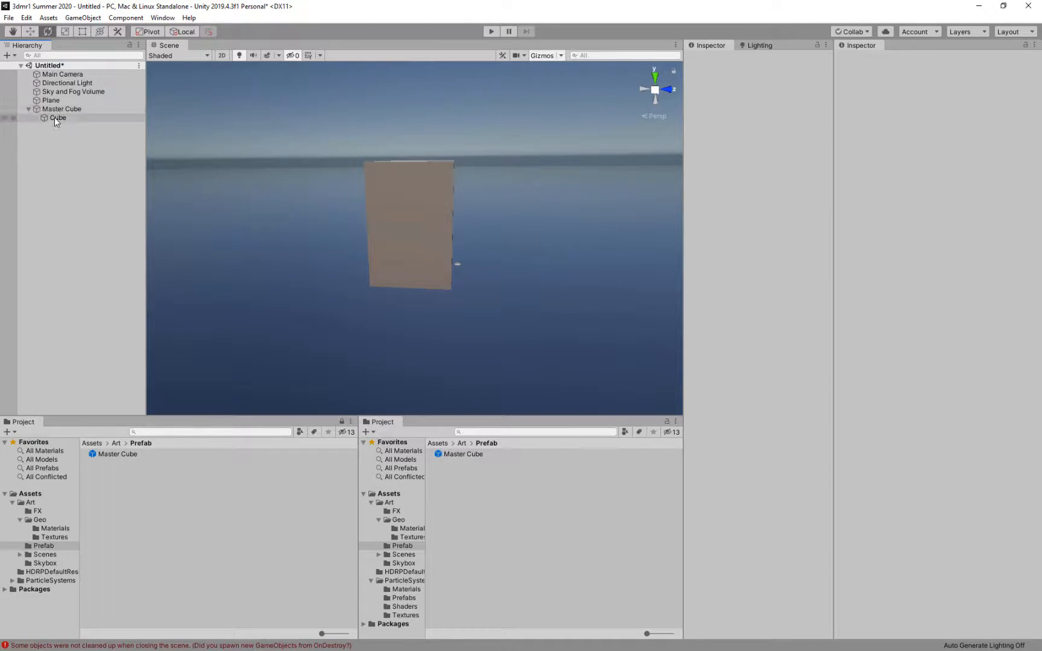
click(58, 109)
drag(59, 116, 37, 181)
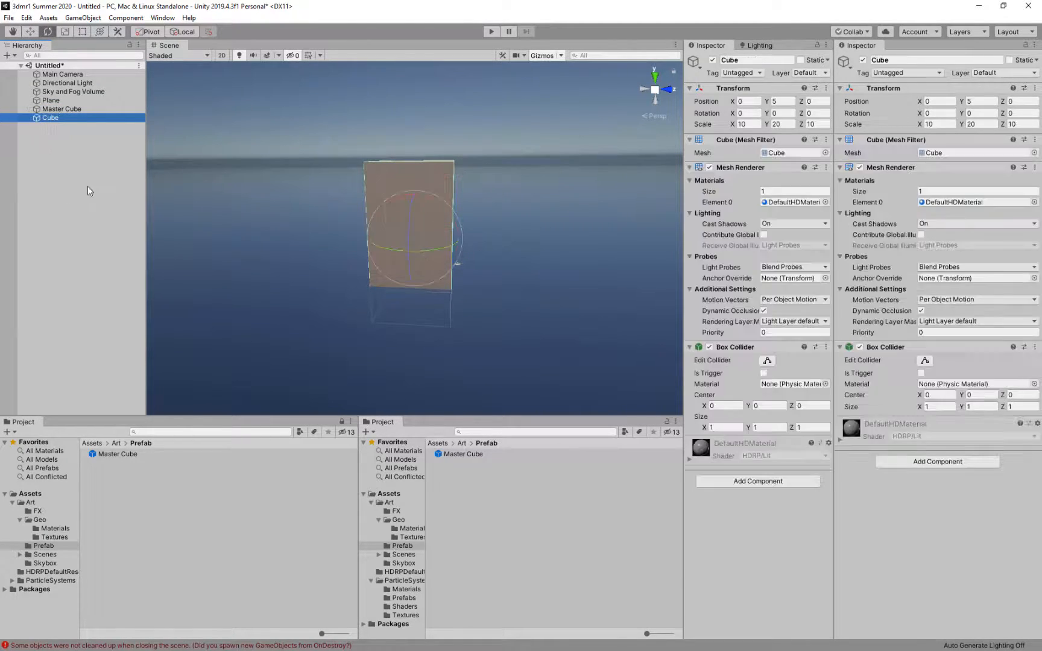
Set the unpacked Master Cube's position in the scene to 0 on X, Y and Z.
click(60, 109)
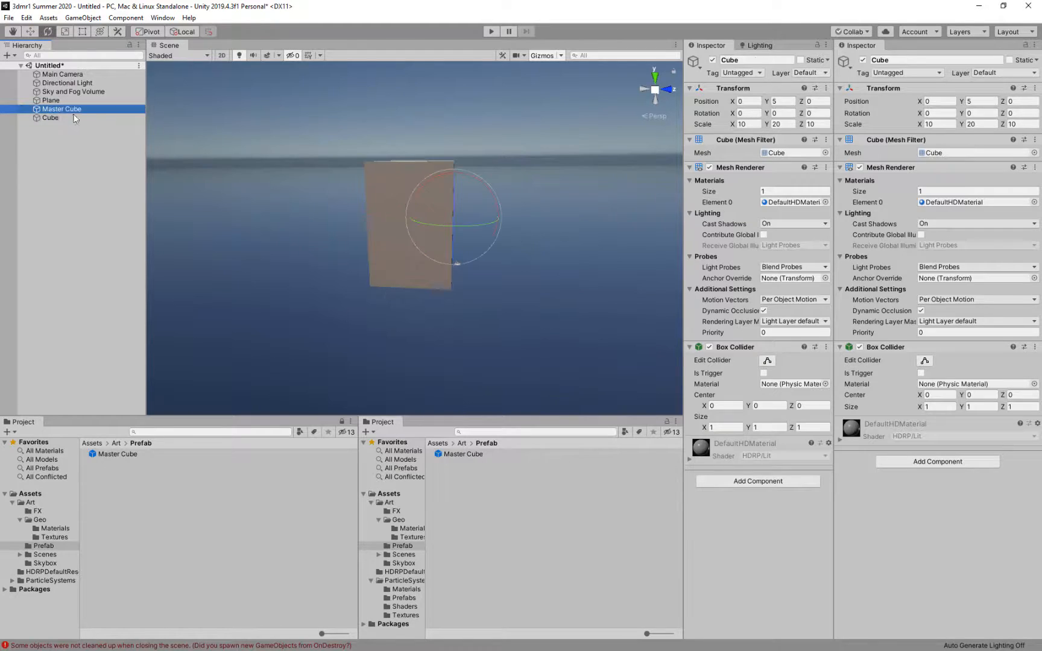
click(739, 102)
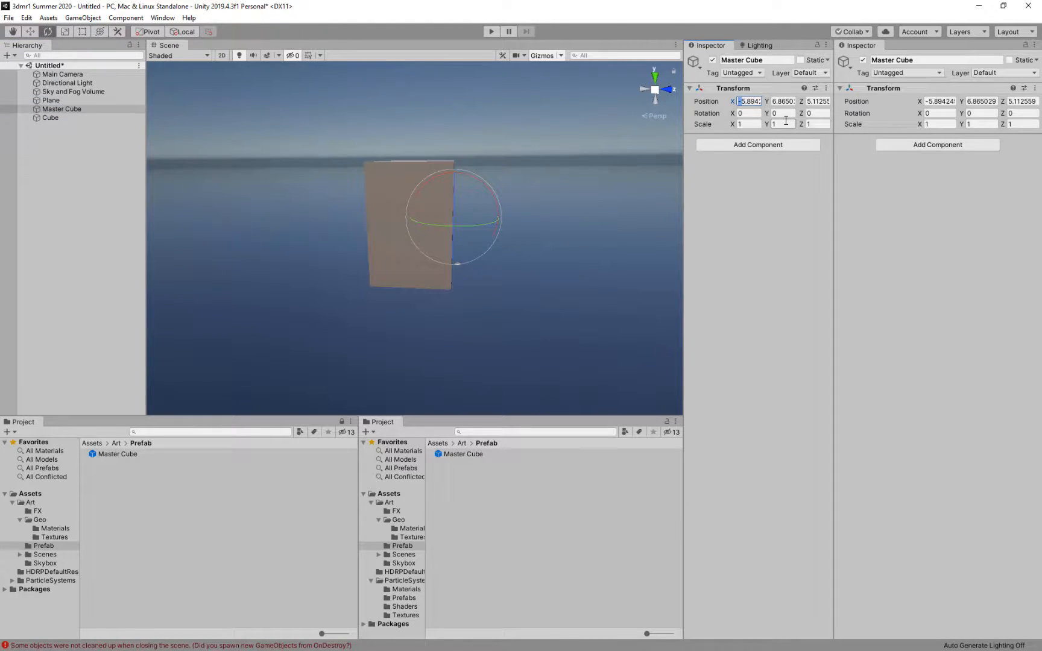
text(0)
key(Tab)
text(0)
key(Tab)
text(0)
key(Tab)
right_drag(536, 258, 386, 277)
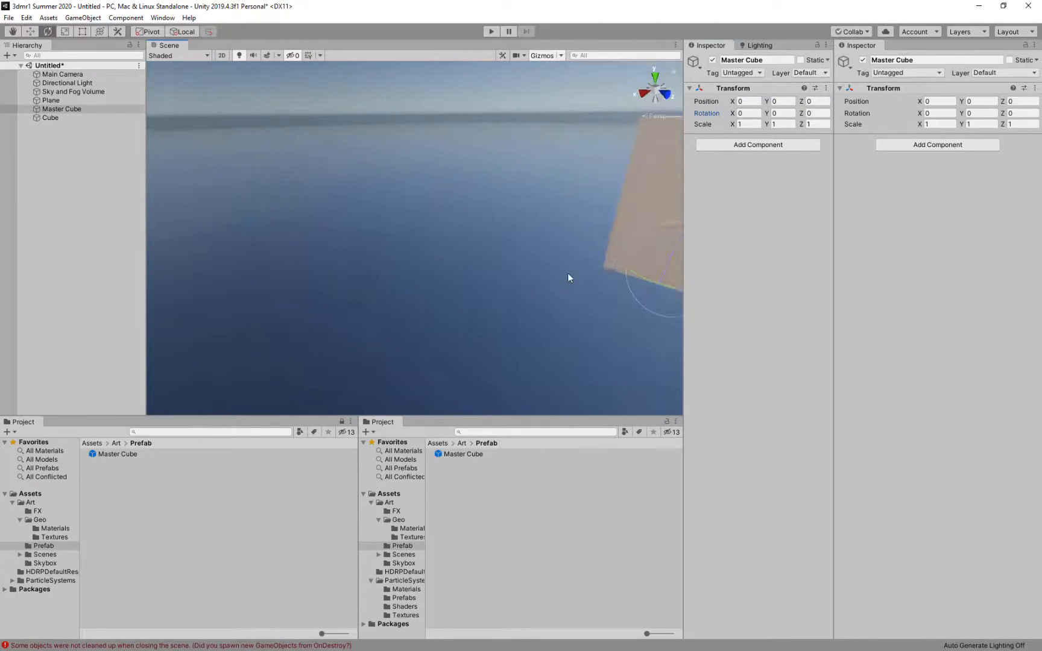
middle_drag(567, 276, 312, 293)
Make the Cube a child of Master Cube again and frame Master Cube in the scene.
click(49, 115)
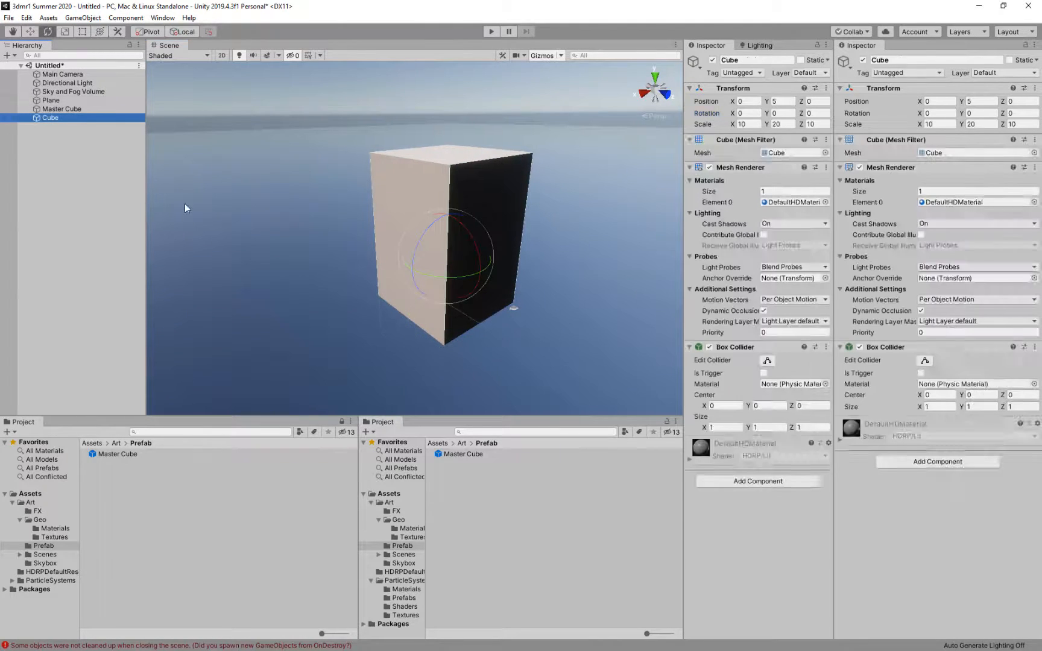
mouse_move(61, 110)
mouse_down()
mouse_move(49, 117)
mouse_move(53, 127)
mouse_move(66, 111)
mouse_up()
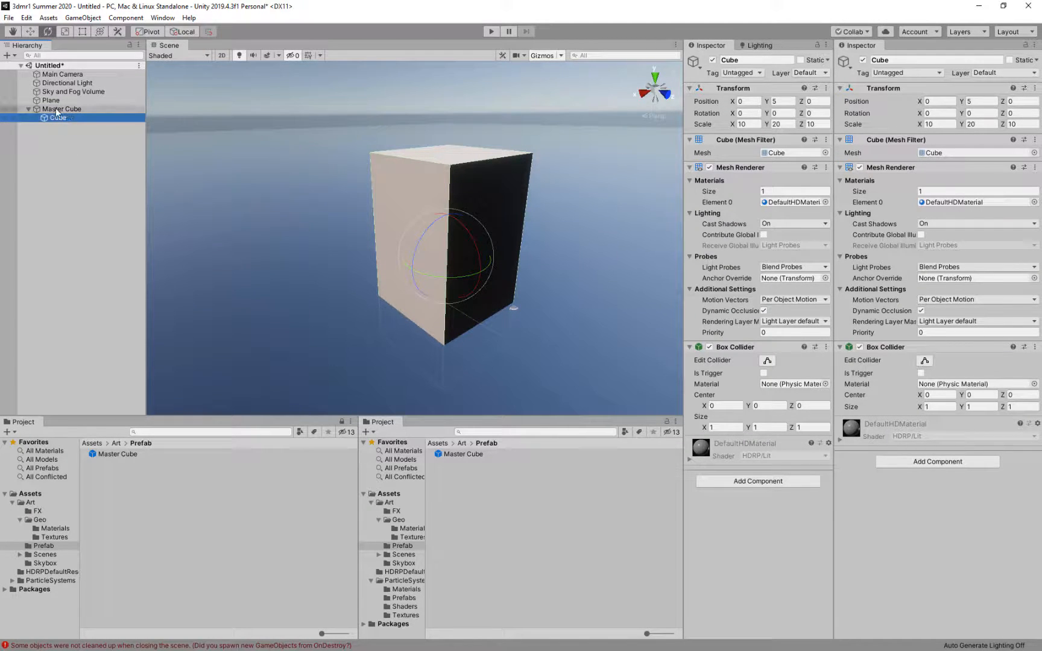
double_click(55, 109)
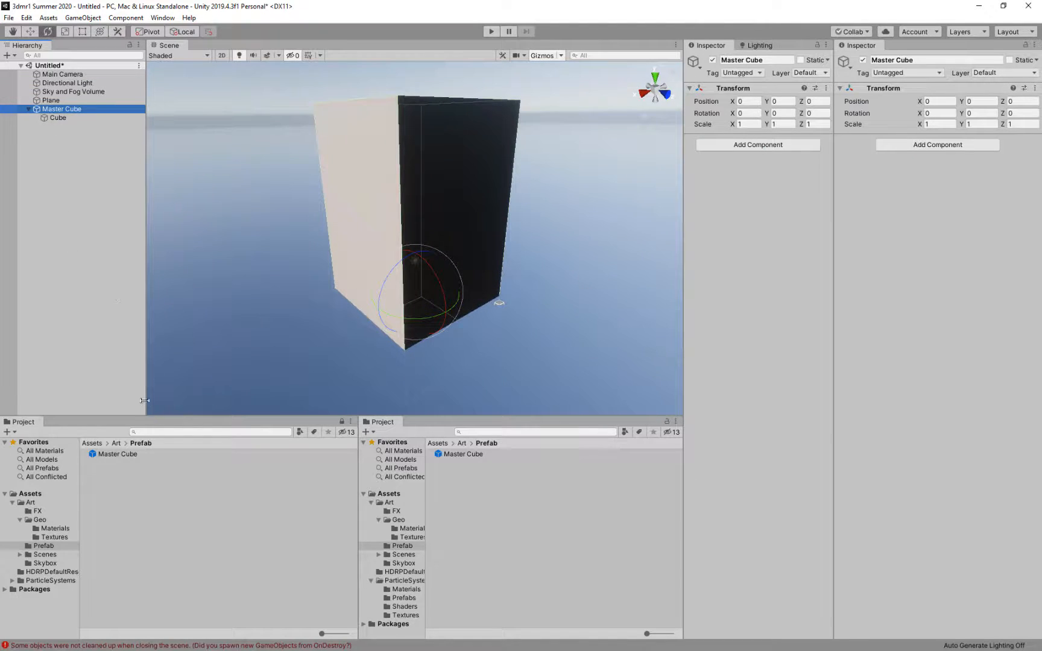
Delete the old Master Cube prefab asset and save the scene's Master Cube as a new prefab in the Prefab folder.
click(132, 455)
key(Delete)
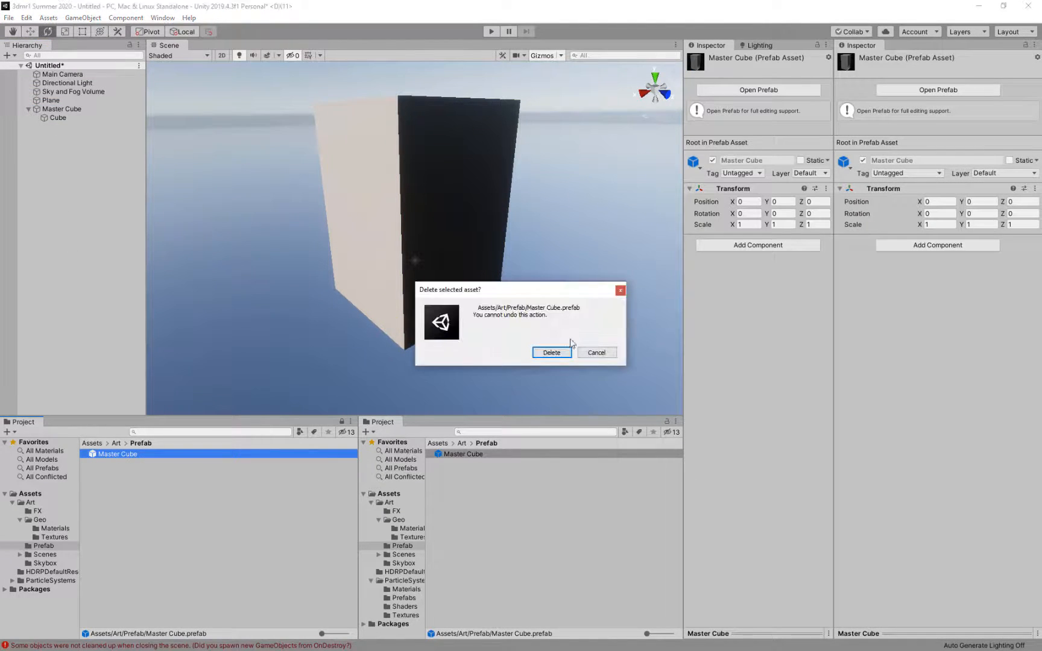
click(551, 352)
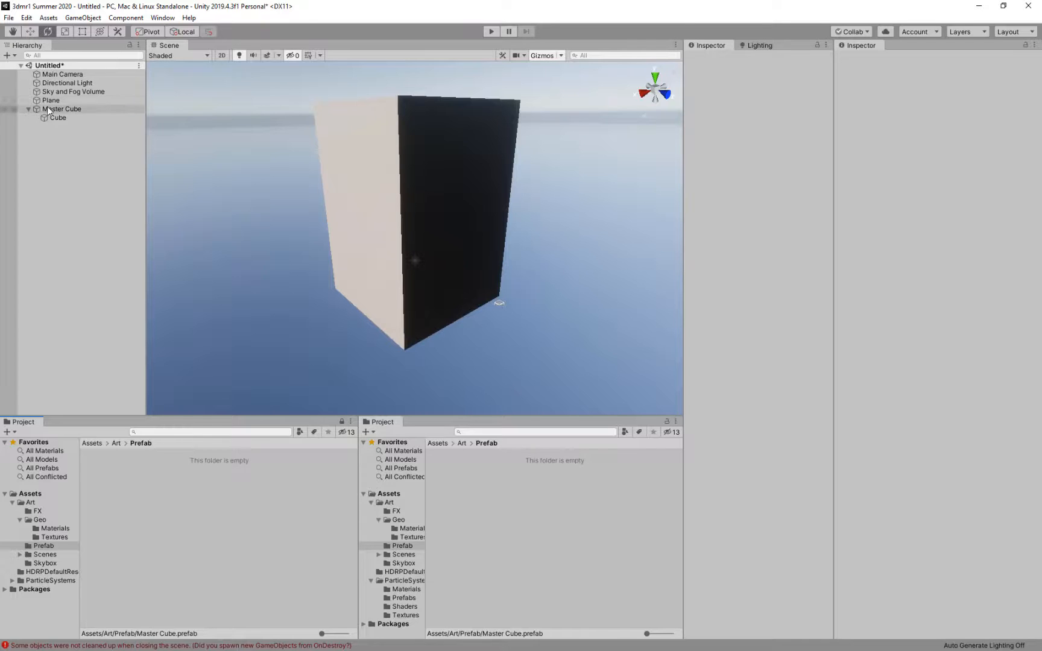
drag(53, 106, 485, 495)
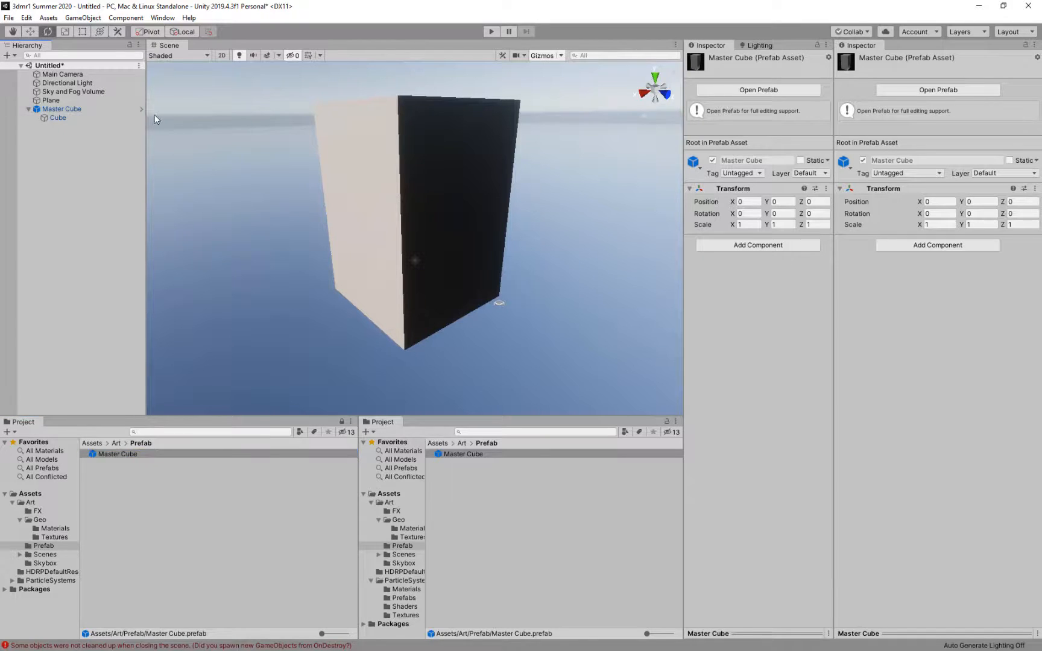
Open the Master Cube prefab for editing, check the transforms of its child Cube and its root, and return to the scene.
click(139, 109)
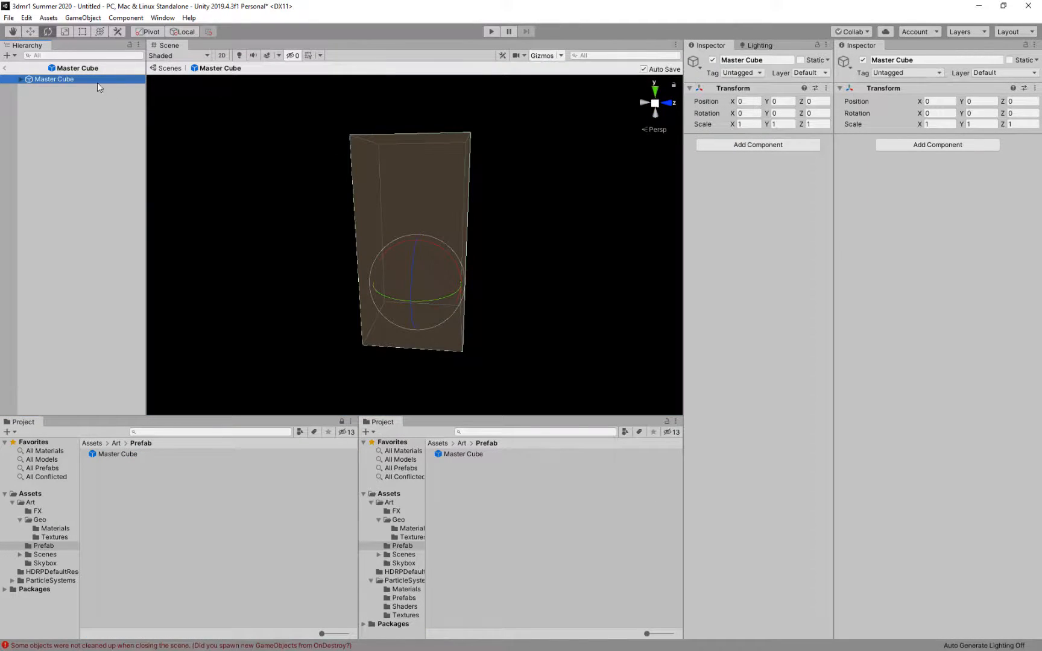
click(21, 79)
click(50, 88)
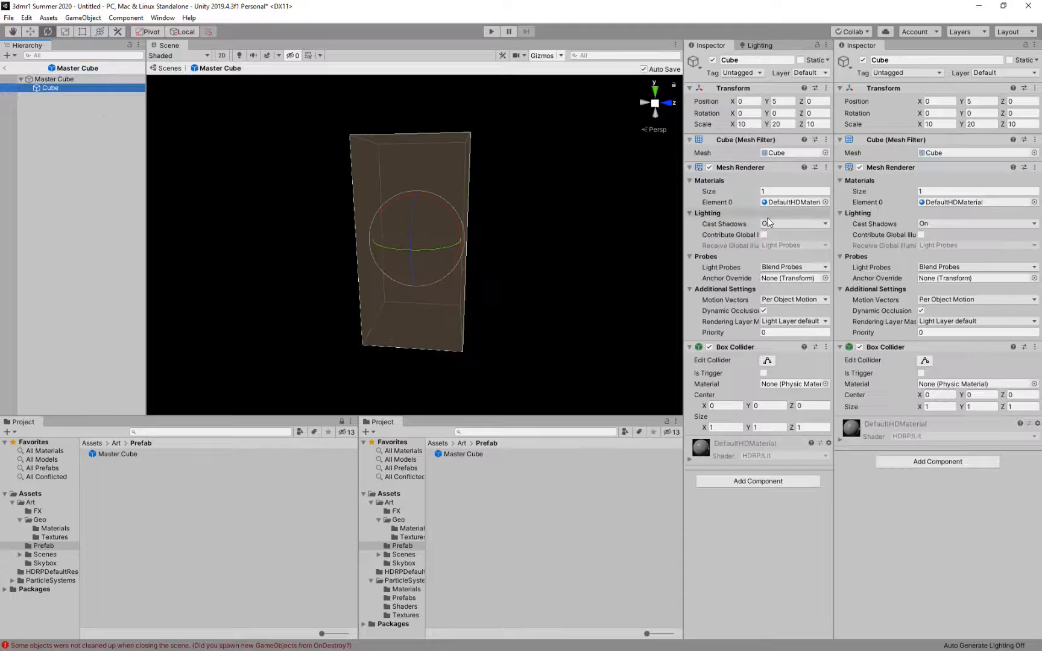
click(74, 80)
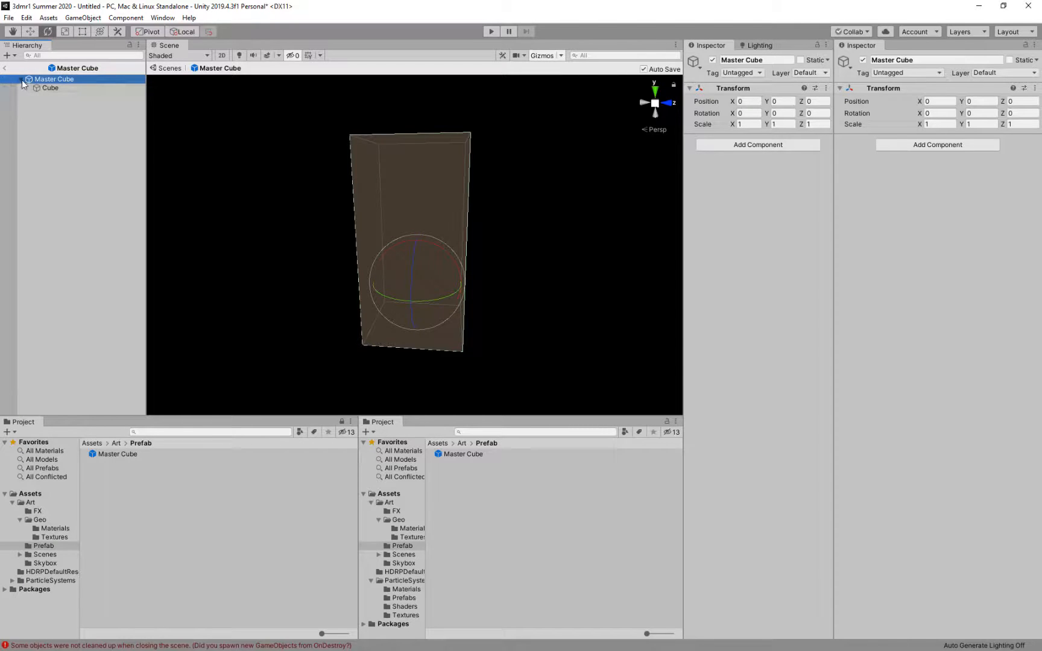
click(5, 67)
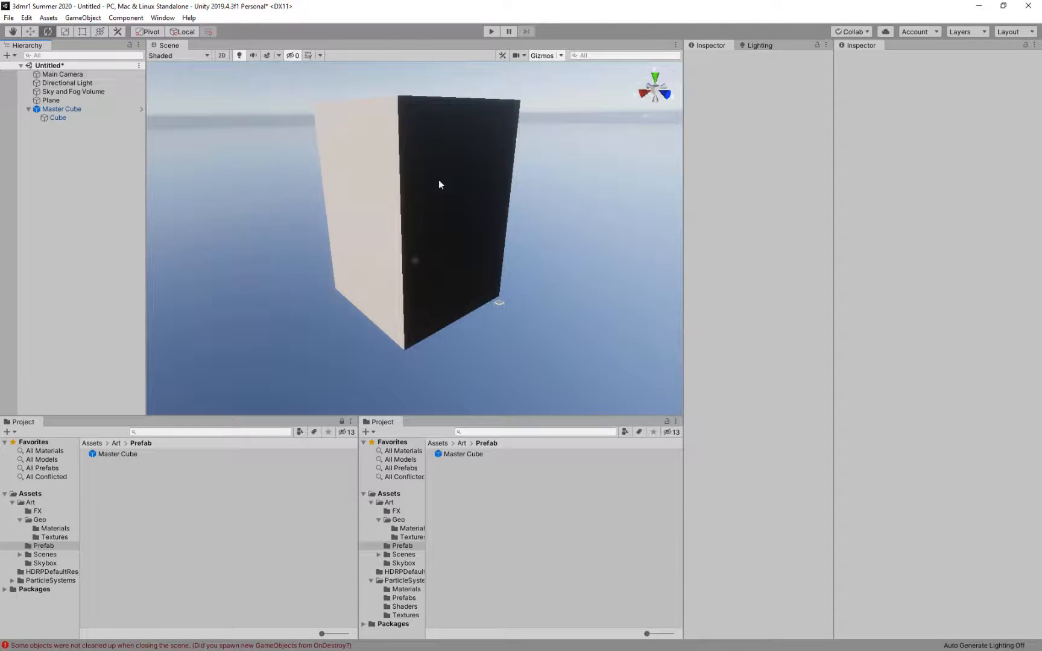
scroll(414, 226, down, 4)
middle_drag(467, 247, 509, 257)
click(79, 161)
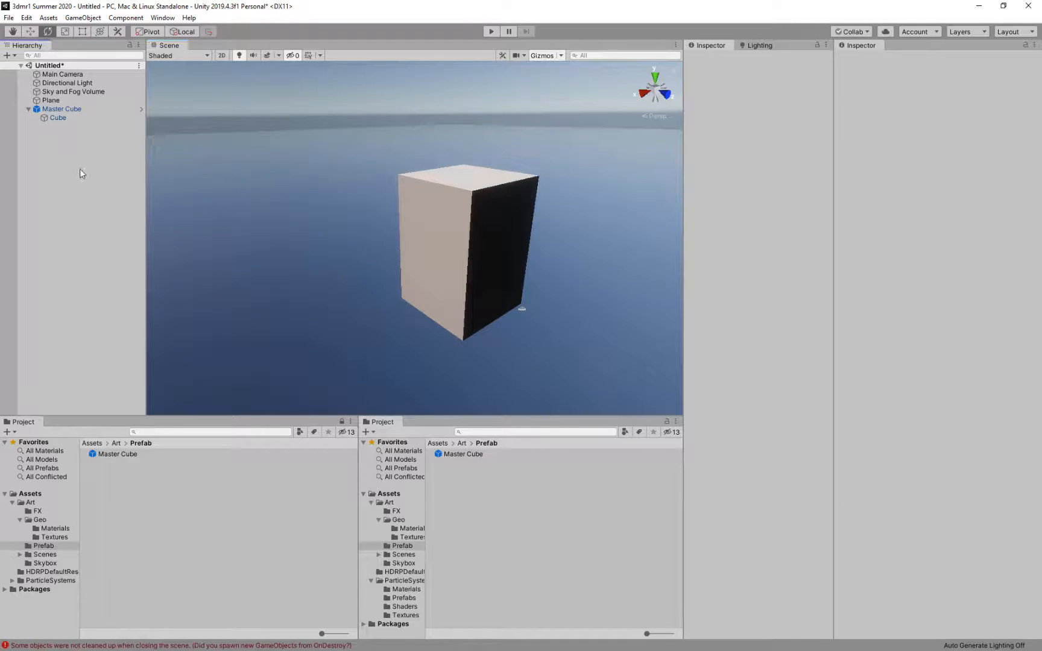
middle_drag(565, 232, 529, 232)
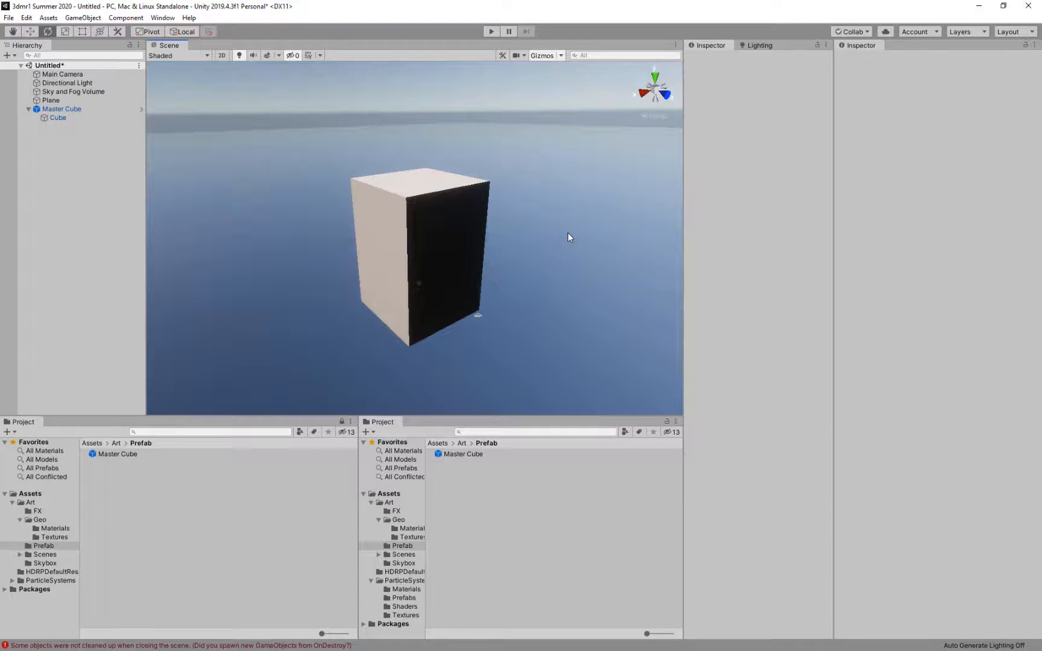